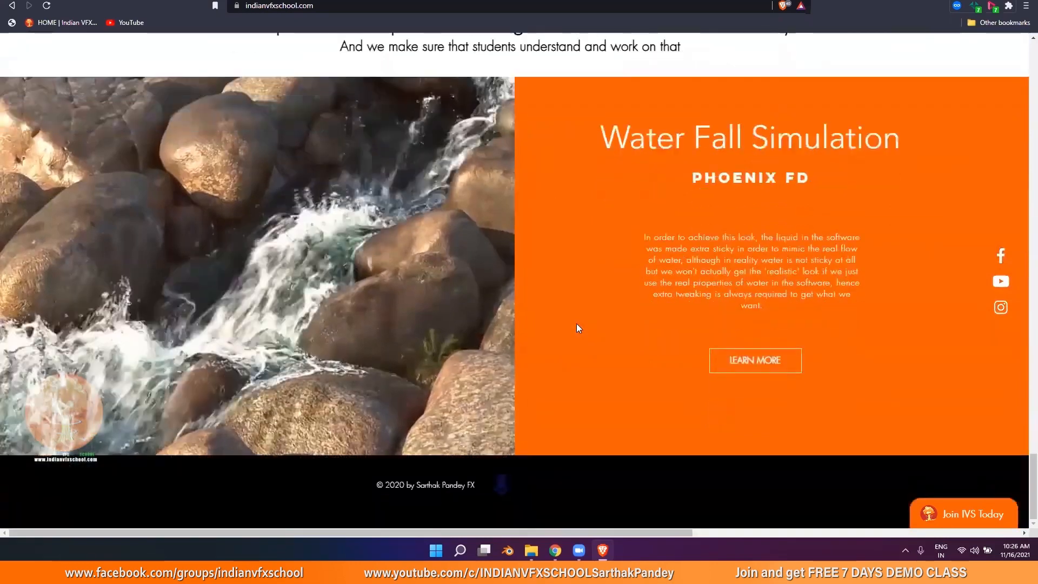
# Step: Browse the Indian VFX School home page and look through its students placement page
pyautogui.scroll(20, 577, 327)
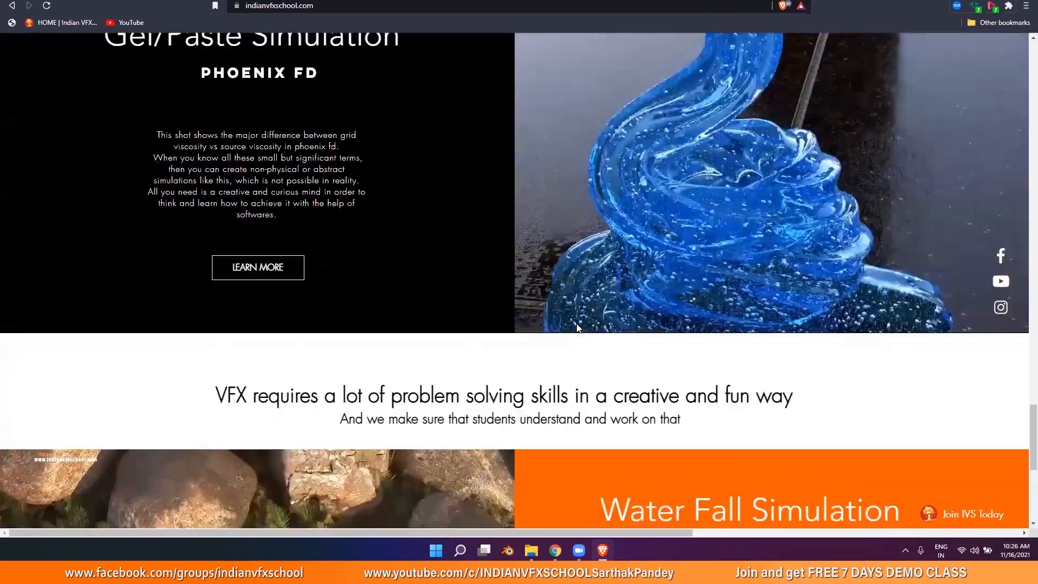
pyautogui.scroll(10, 576, 328)
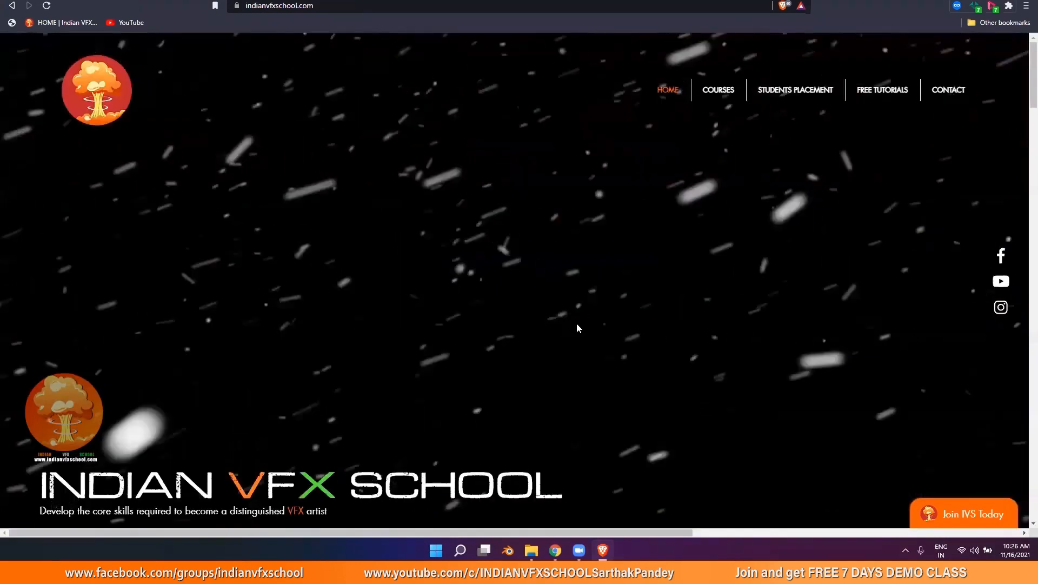
pyautogui.click(824, 96)
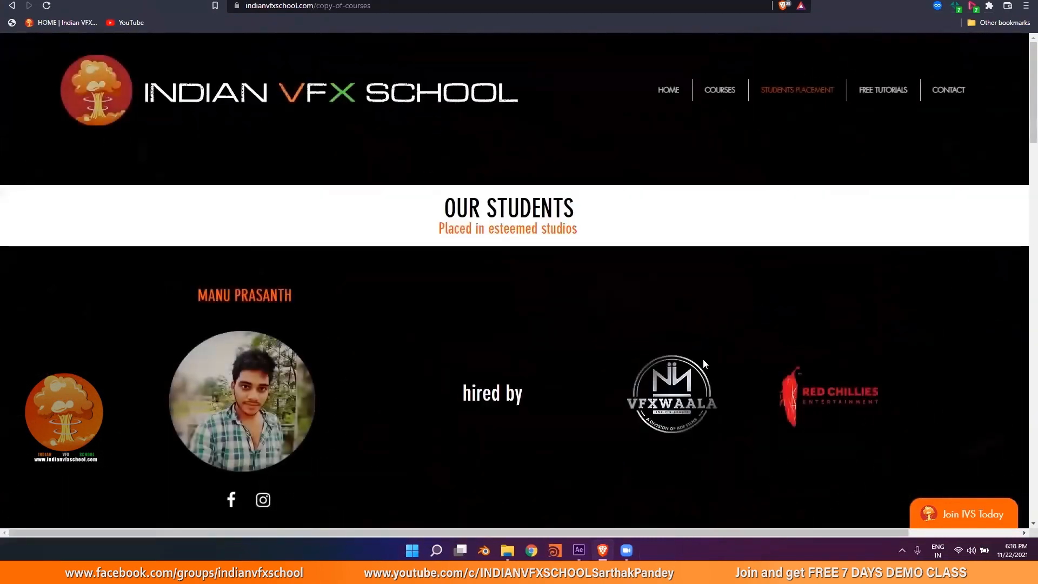
pyautogui.scroll(-9, 703, 360)
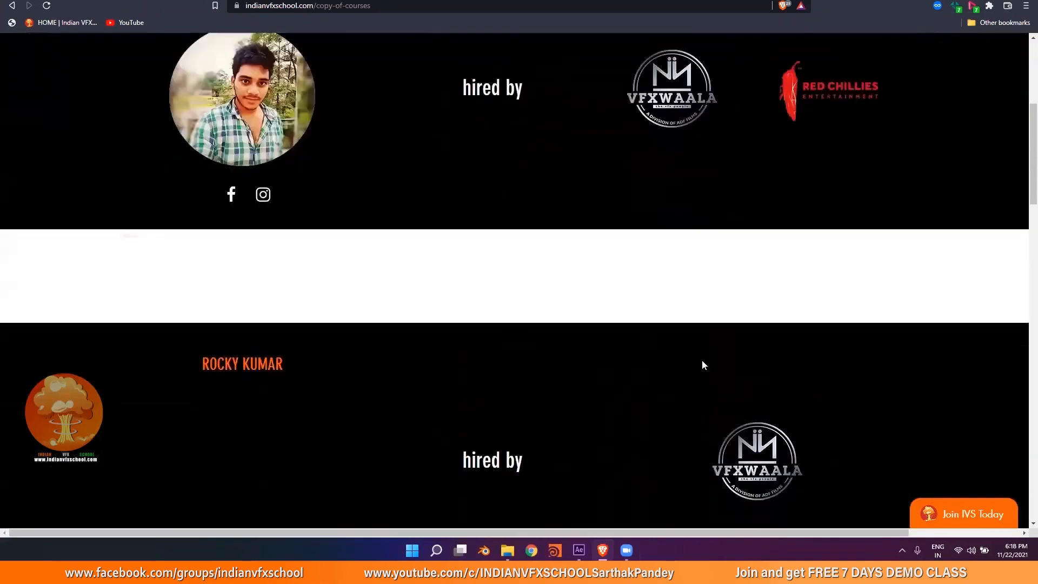
pyautogui.scroll(-5, 702, 360)
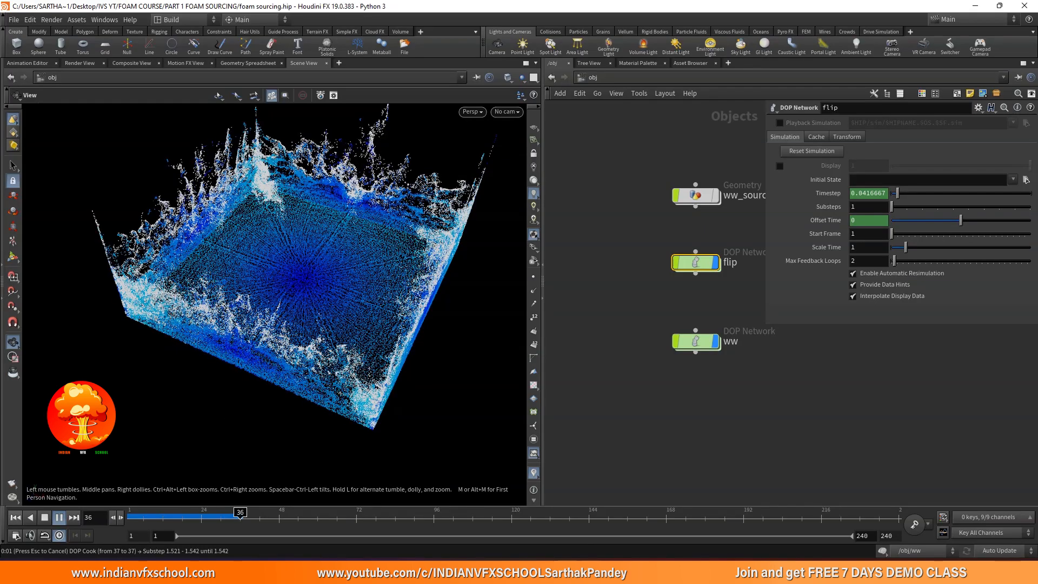
pyautogui.click(606, 574)
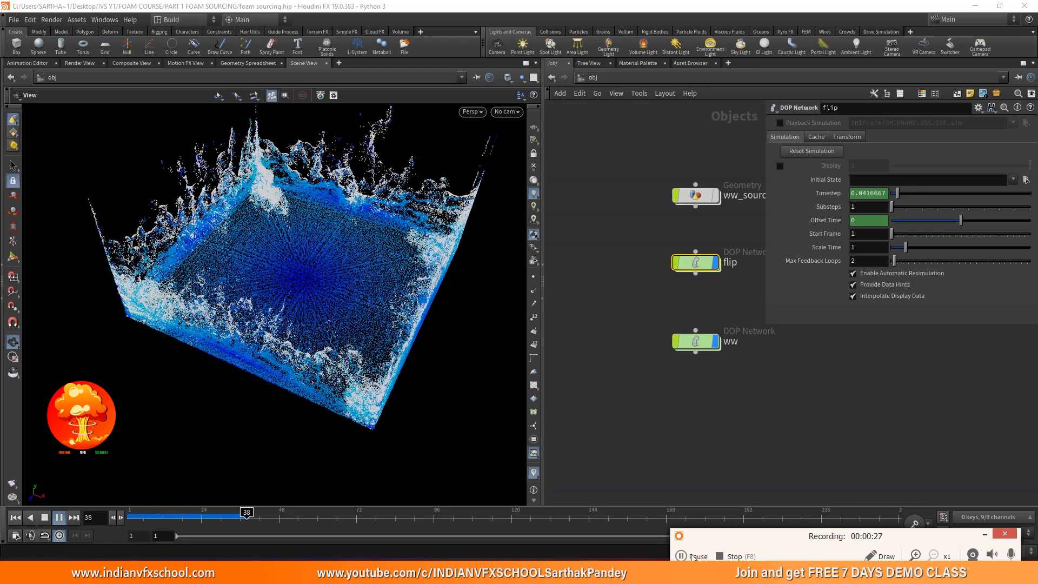
pyautogui.click(693, 557)
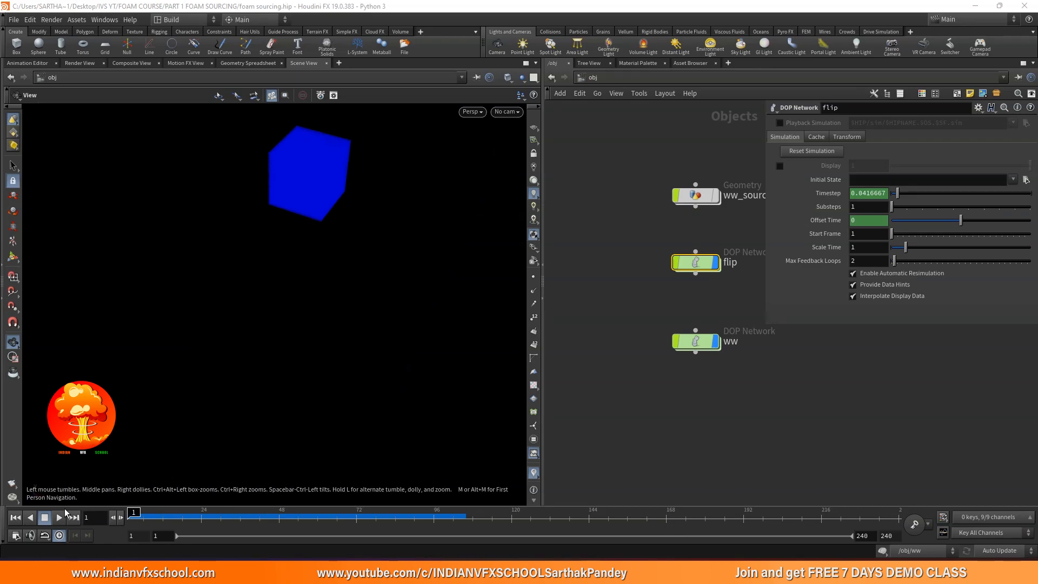
# Step: Play the combined FLIP and whitewater simulation, stop it, and return to frame 1
pyautogui.click(55, 519)
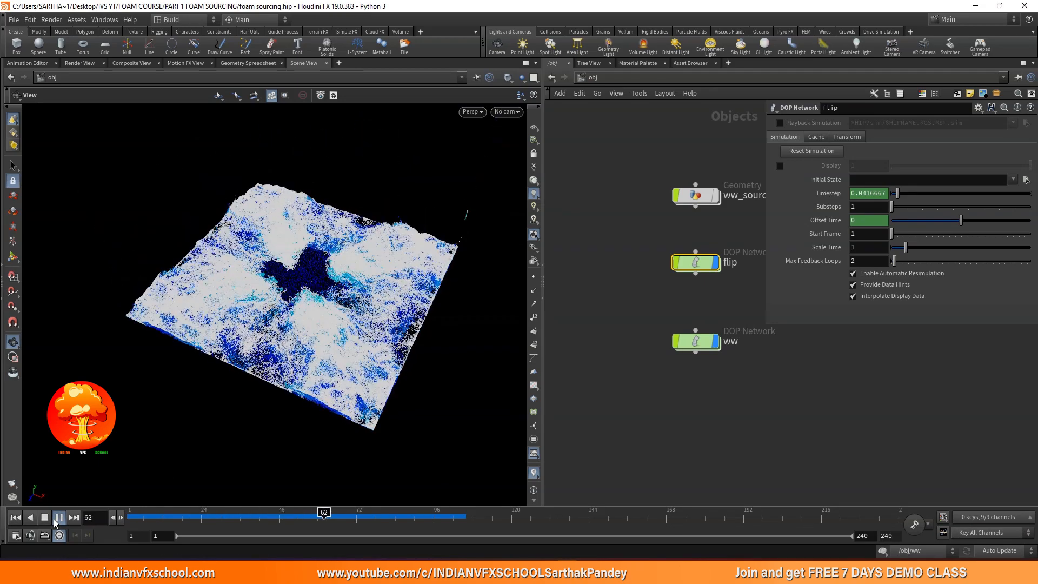
pyautogui.click(59, 517)
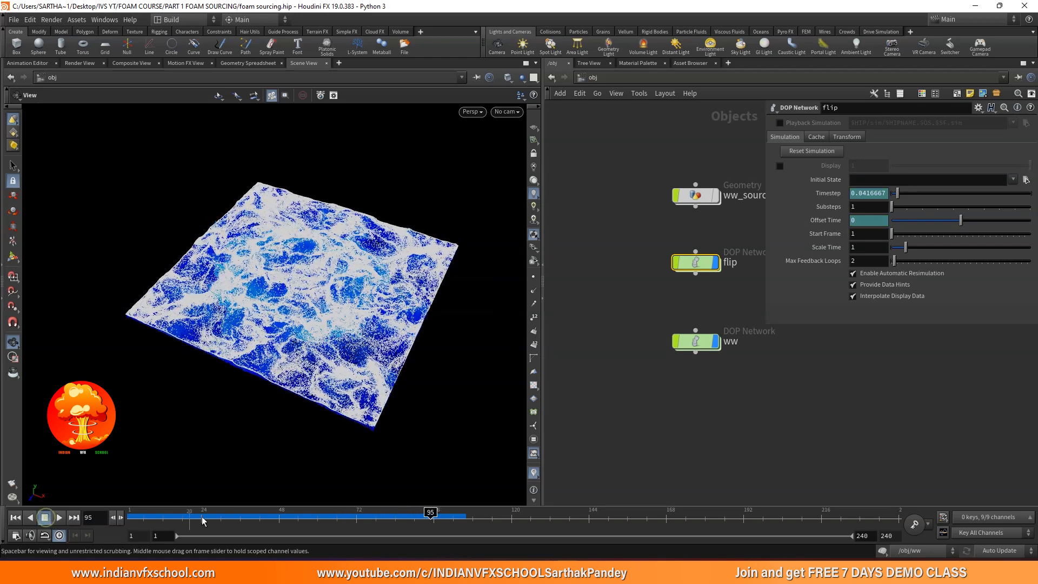
pyautogui.moveTo(198, 519); pyautogui.dragTo(129, 518)
# Step: Enter the flip DOP network and check the Particle Separation of flipobject1
pyautogui.moveTo(703, 327); pyautogui.dragTo(642, 304, button='middle')
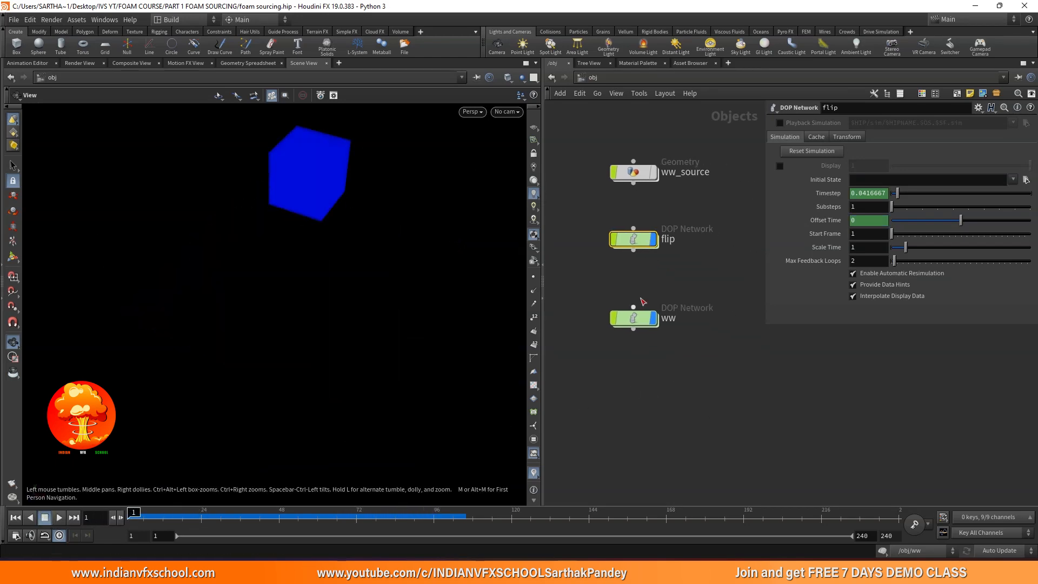
pyautogui.scroll(4, 639, 303)
pyautogui.doubleClick(633, 187)
pyautogui.scroll(1, 634, 177)
pyautogui.click(552, 216)
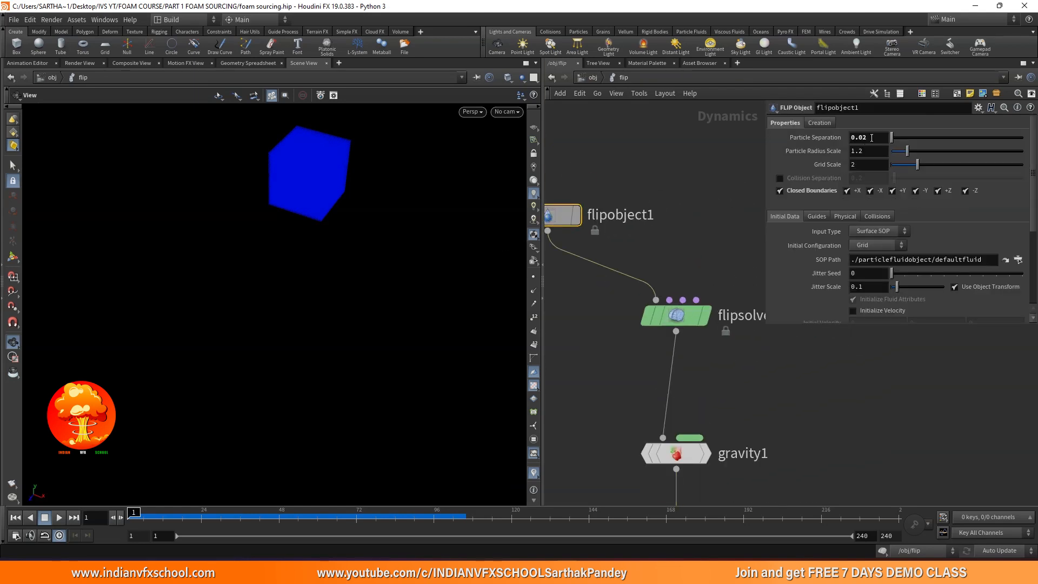
# Step: In the ww DOP network, set the Whitewater Scale of whitewatersolver1 to 0.03
pyautogui.click(594, 77)
pyautogui.doubleClick(634, 349)
pyautogui.moveTo(624, 267); pyautogui.dragTo(626, 276, button='middle')
pyautogui.click(640, 254)
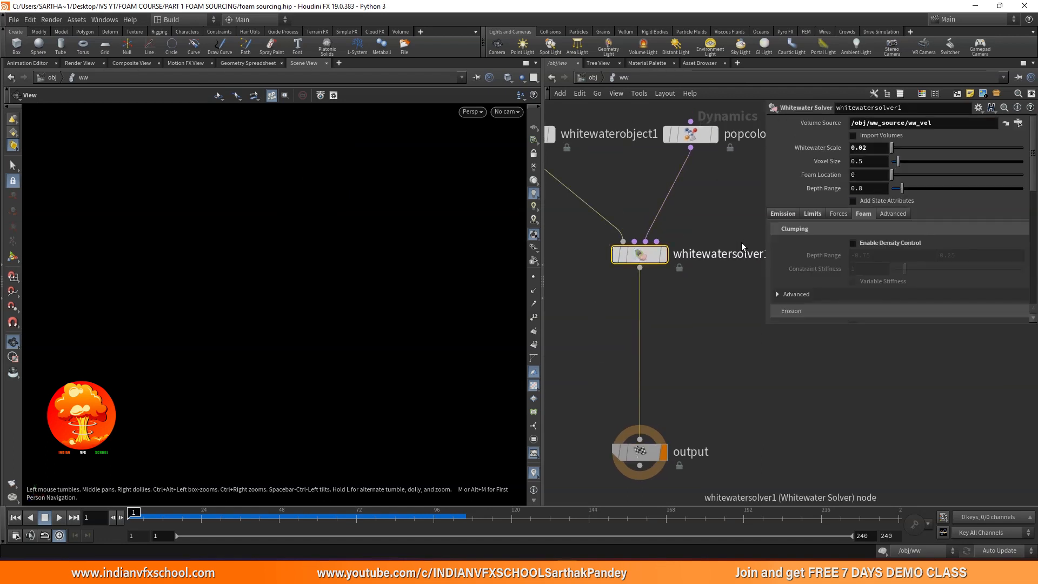
pyautogui.click(874, 148)
pyautogui.write('0.03')
pyautogui.press('Return')
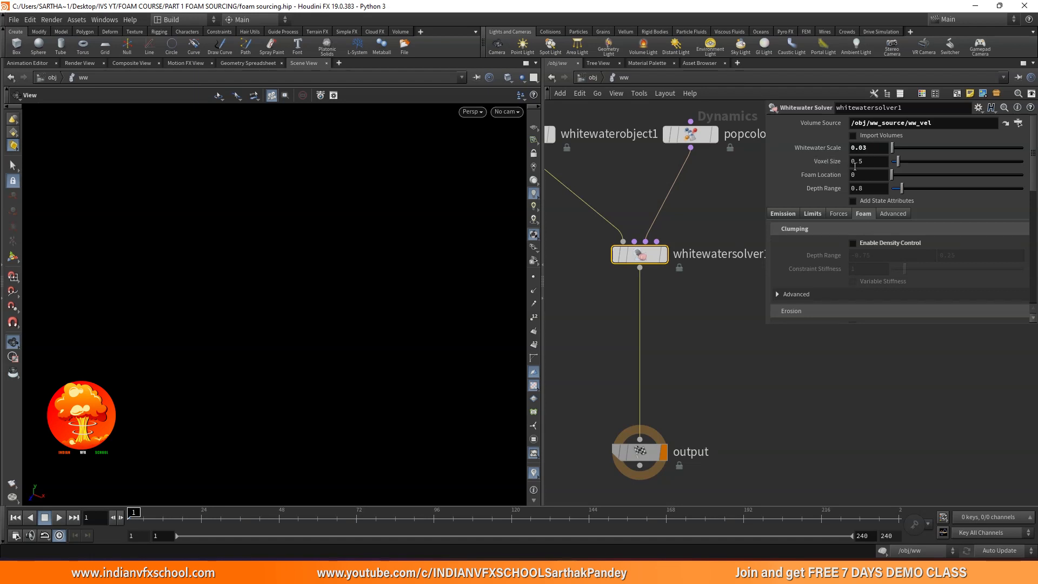
pyautogui.rightClick(826, 148)
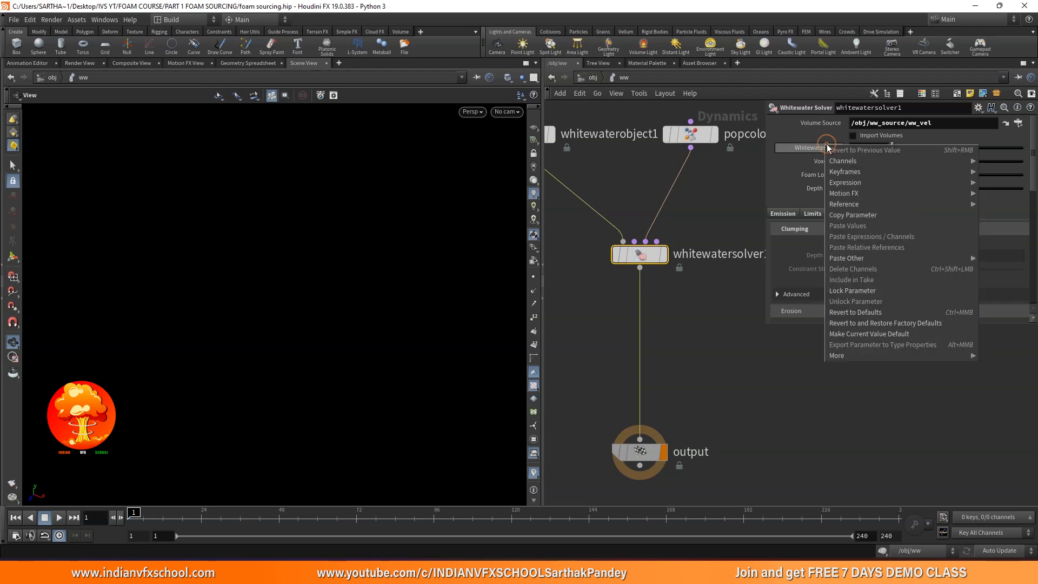
pyautogui.moveTo(846, 172)
pyautogui.click(698, 190)
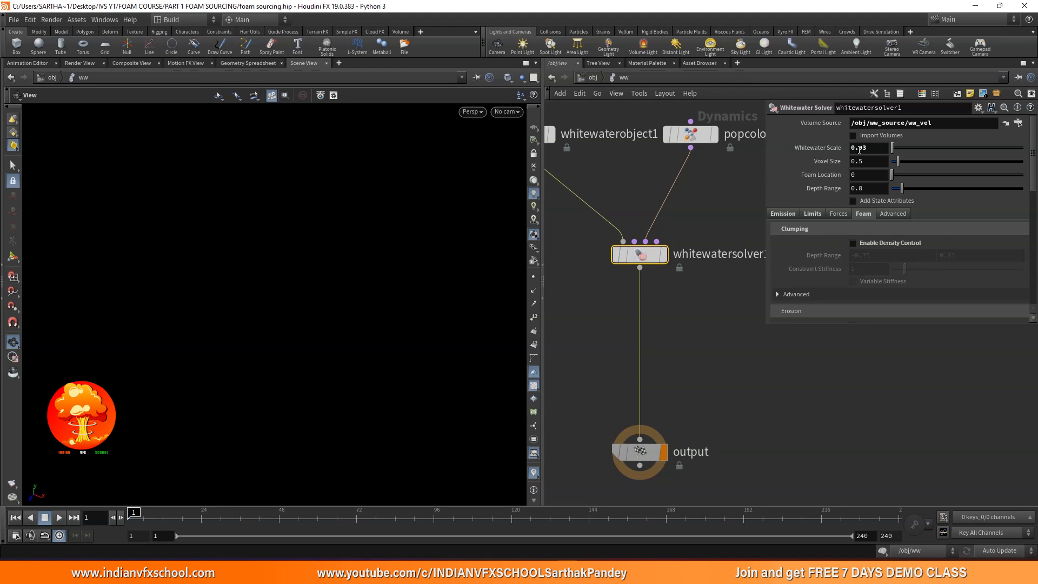
# Step: Link the solver's Voxel Size to a reference of Whitewater Scale multiplied by 2, as ch("scale")*2
pyautogui.rightClick(822, 145)
pyautogui.click(847, 213)
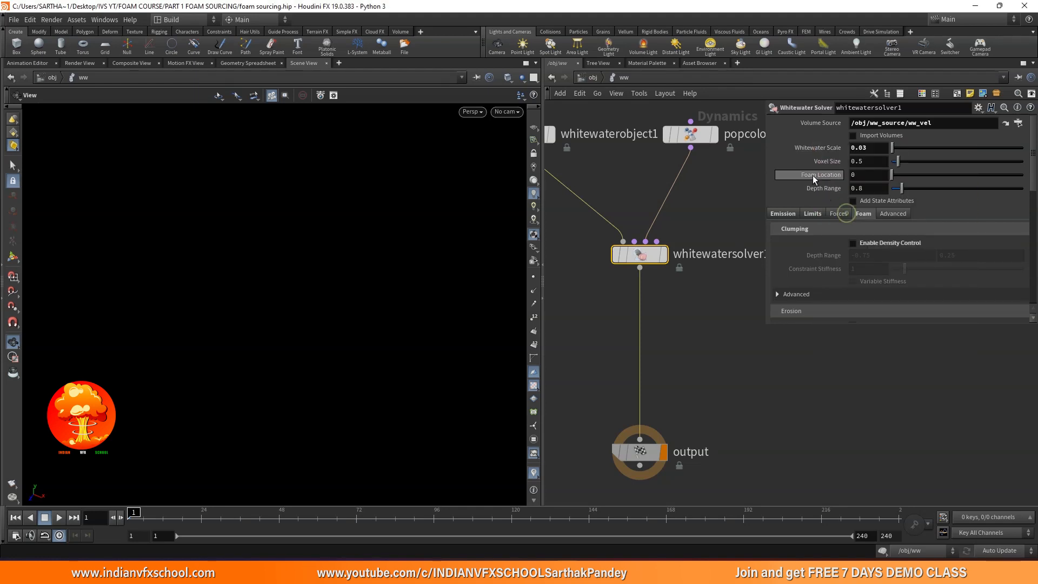
pyautogui.rightClick(825, 161)
pyautogui.click(843, 264)
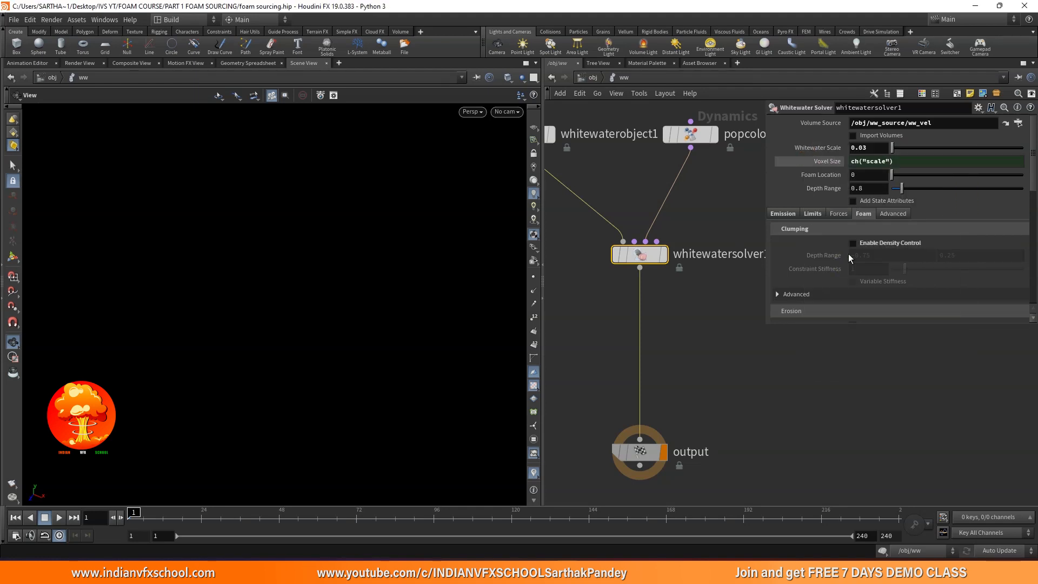
pyautogui.click(919, 160)
pyautogui.write('*')
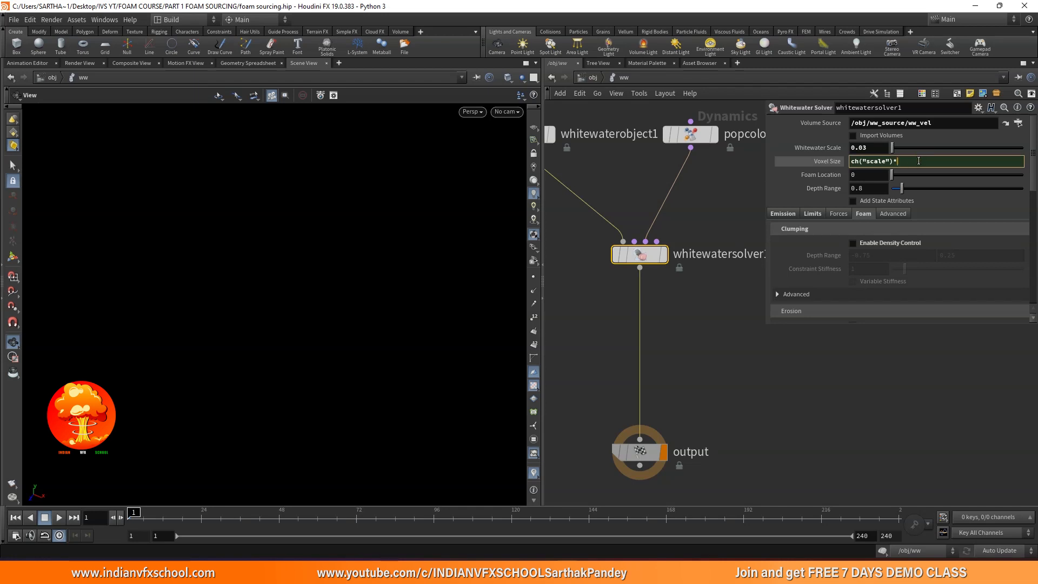
pyautogui.write('2')
pyautogui.press('Return')
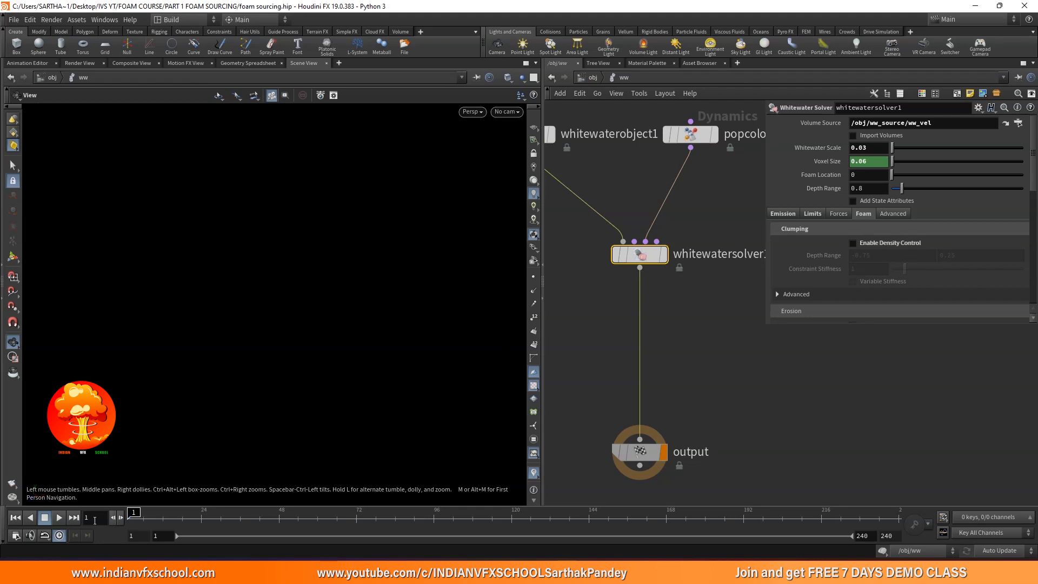
# Step: Simulate the whitewater up to frame 68 and show the solver's emission settings
pyautogui.click(58, 518)
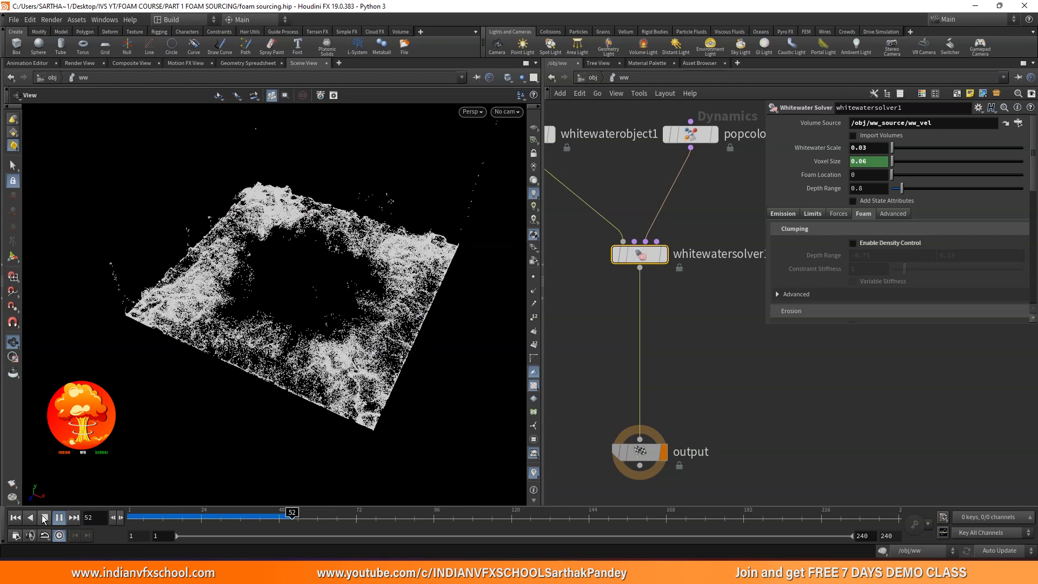
pyautogui.click(45, 518)
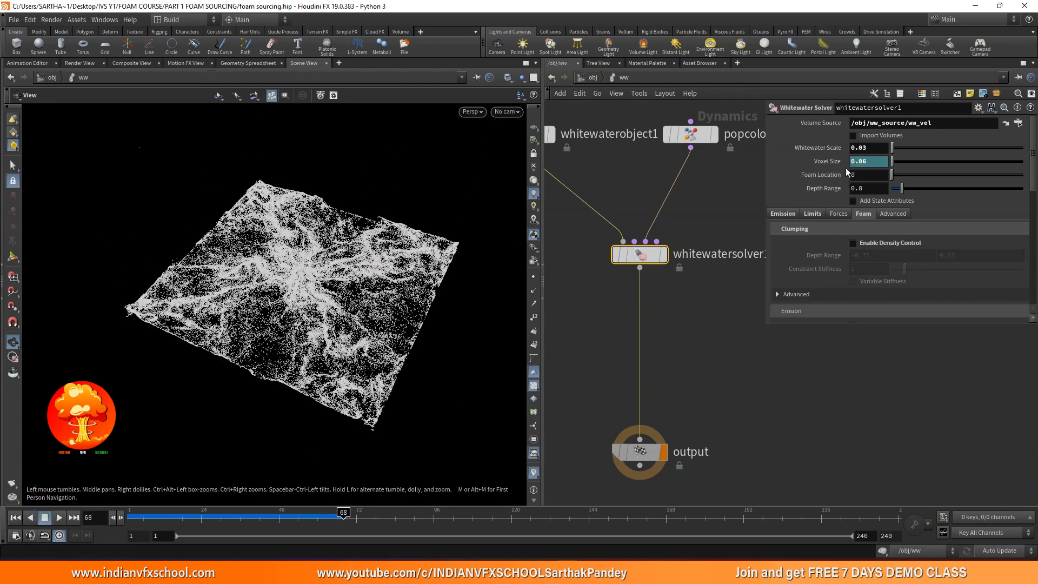
pyautogui.click(784, 214)
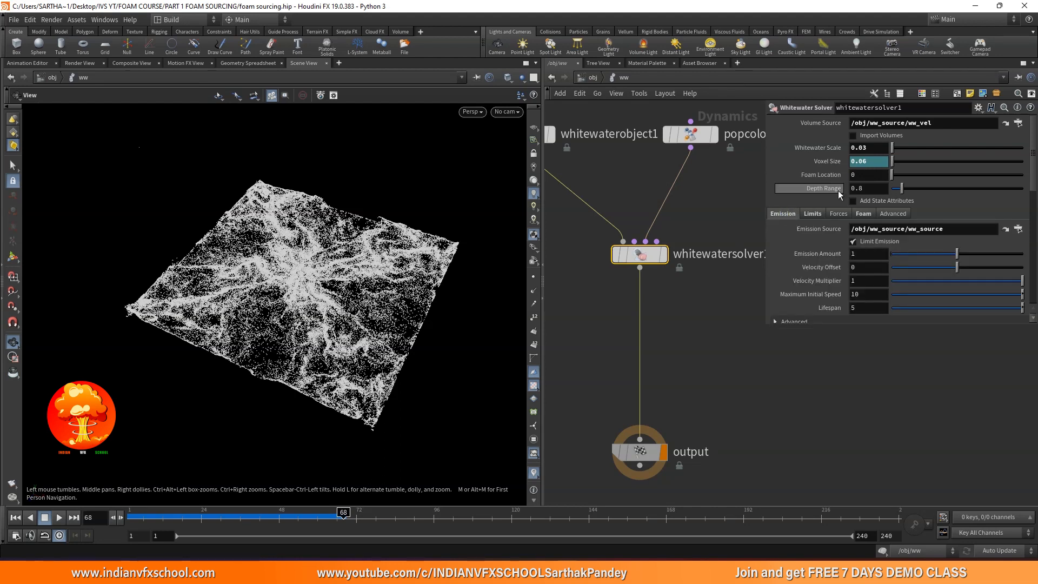
pyautogui.moveTo(822, 177)
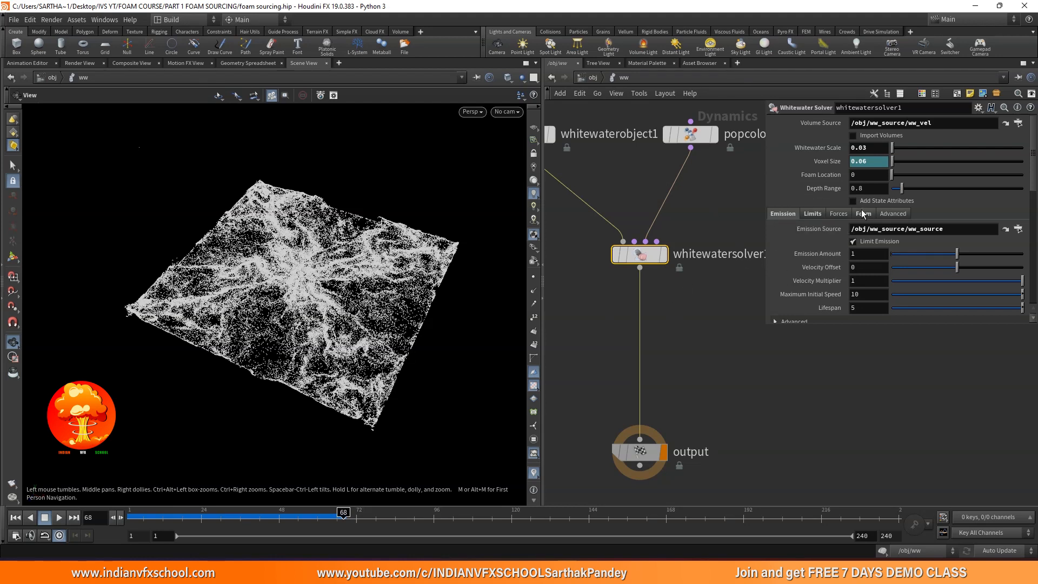
# Step: Scrub to frame 56 and inspect the whitewater particles from the side and from above
pyautogui.moveTo(138, 515); pyautogui.dragTo(305, 514)
pyautogui.moveTo(309, 379)
pyautogui.mouseDown()
pyautogui.moveTo(349, 313)
pyautogui.moveTo(300, 380)
pyautogui.mouseUp()
pyautogui.moveTo(276, 370); pyautogui.dragTo(325, 350, button='middle')
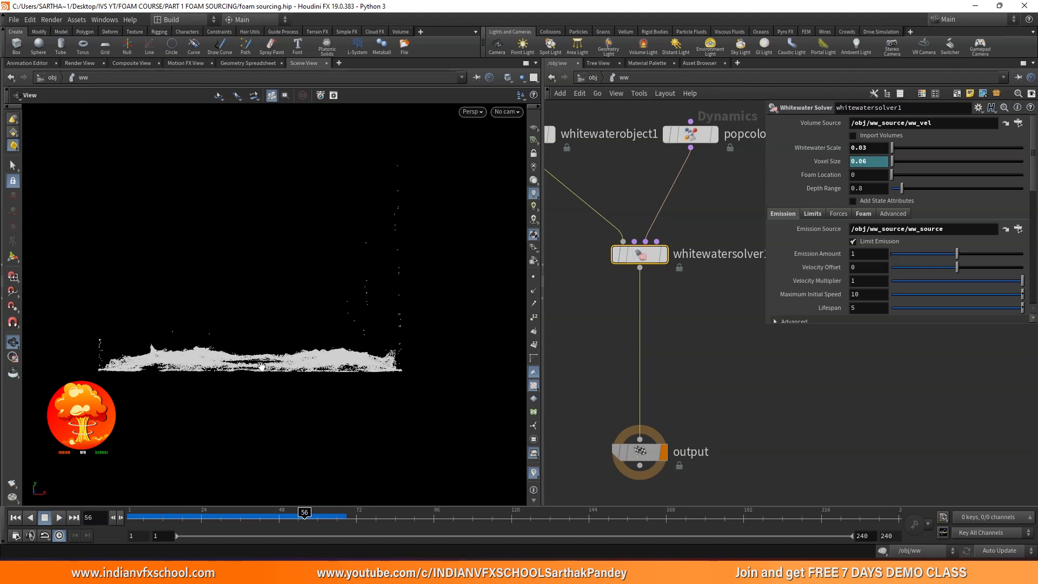
pyautogui.moveTo(316, 355)
pyautogui.mouseDown()
pyautogui.moveTo(361, 331)
pyautogui.moveTo(299, 363)
pyautogui.mouseUp()
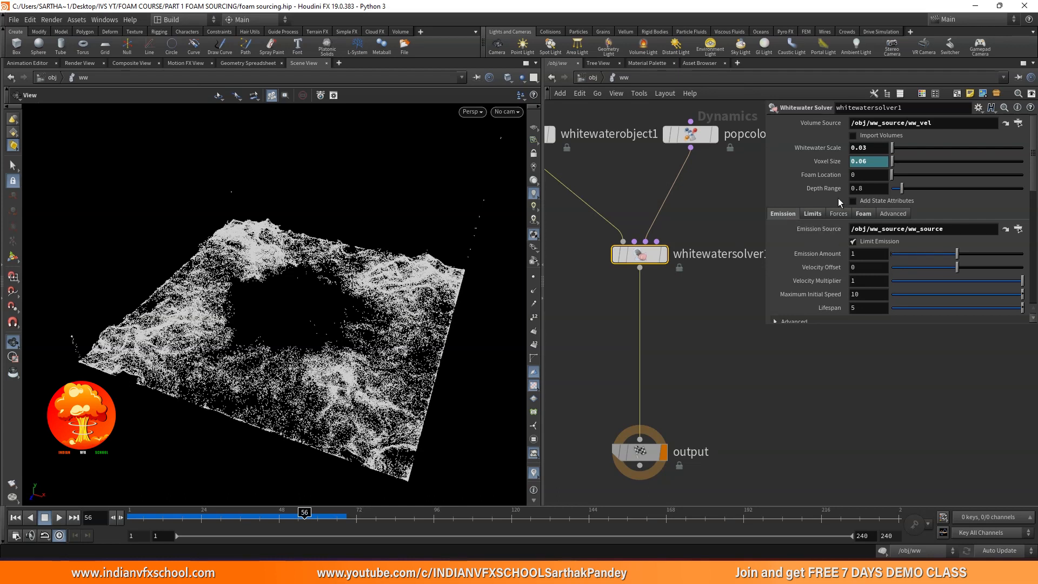
# Step: Set the solver's Emission Amount to 2, preview the simulation from frame 1, and rewind it
pyautogui.scroll(-1, 811, 226)
pyautogui.moveTo(379, 367); pyautogui.dragTo(301, 326)
pyautogui.moveTo(153, 513); pyautogui.dragTo(130, 512)
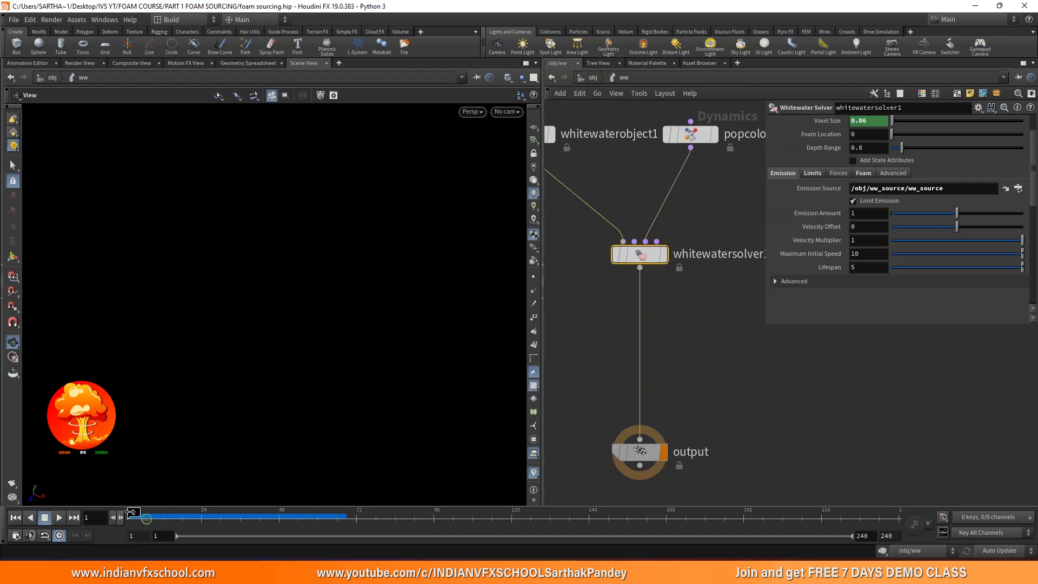
pyautogui.write('2')
pyautogui.press('Return')
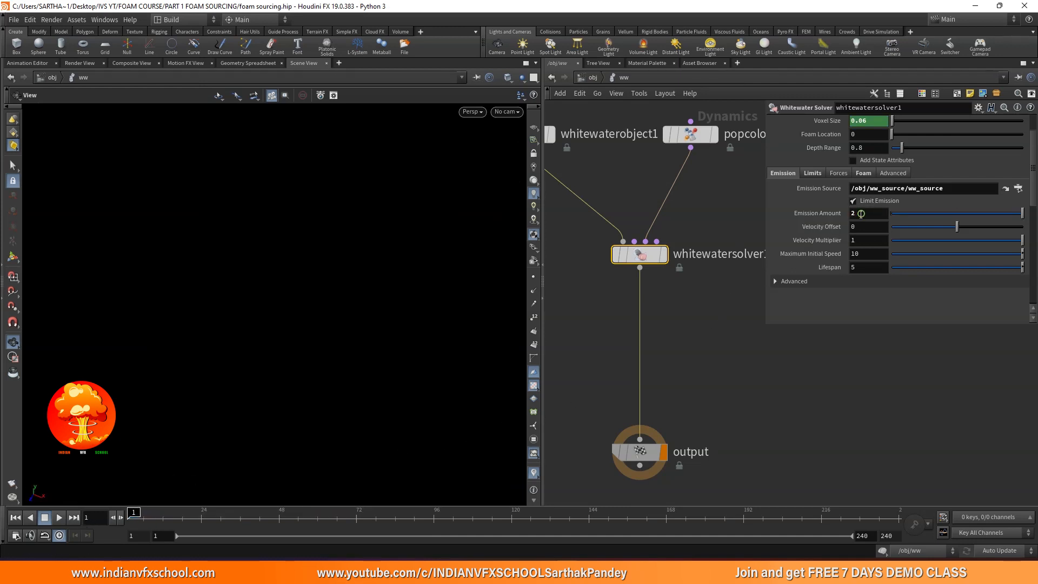
pyautogui.click(58, 517)
pyautogui.click(55, 519)
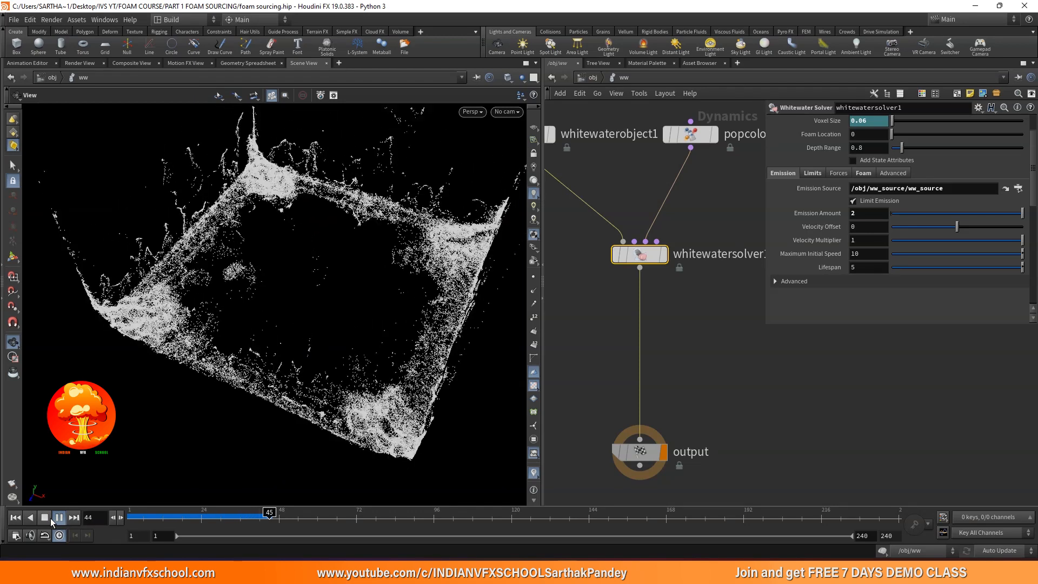
pyautogui.click(15, 518)
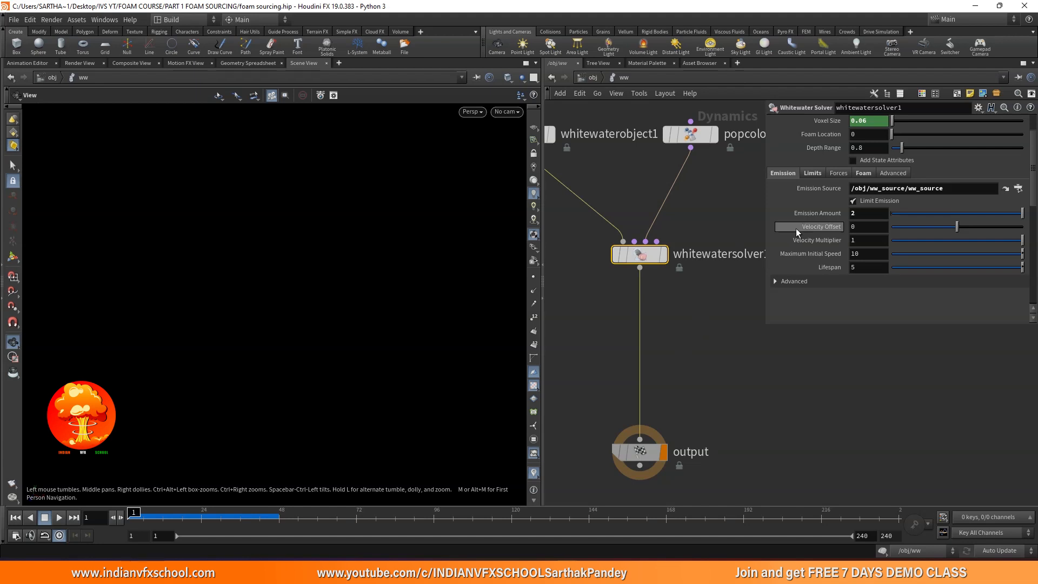
# Step: Set the Emission Amount to 5 and run the simulation up to frame 57
pyautogui.doubleClick(865, 216)
pyautogui.write('5')
pyautogui.press('Return')
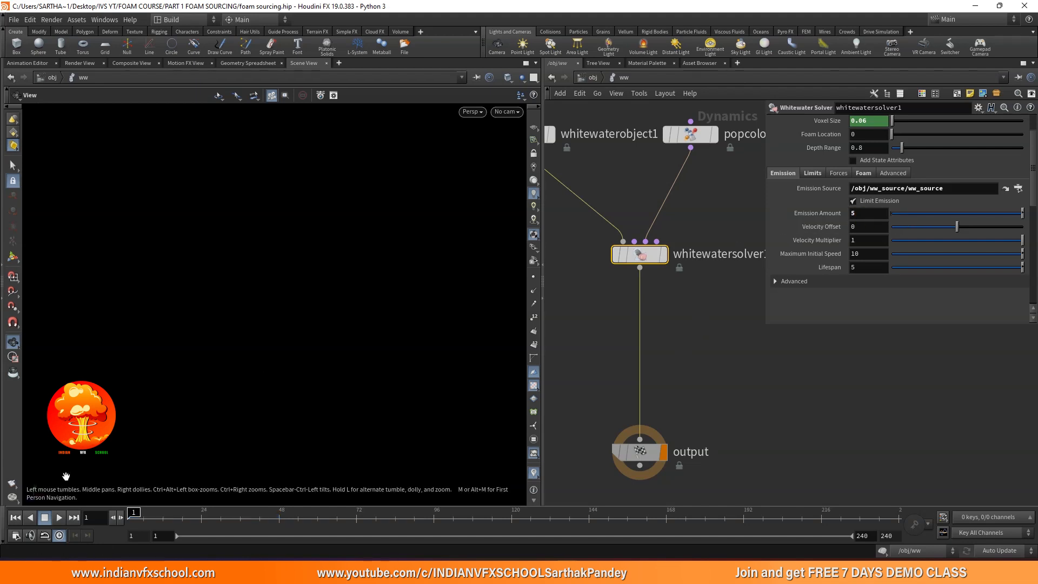
pyautogui.click(59, 518)
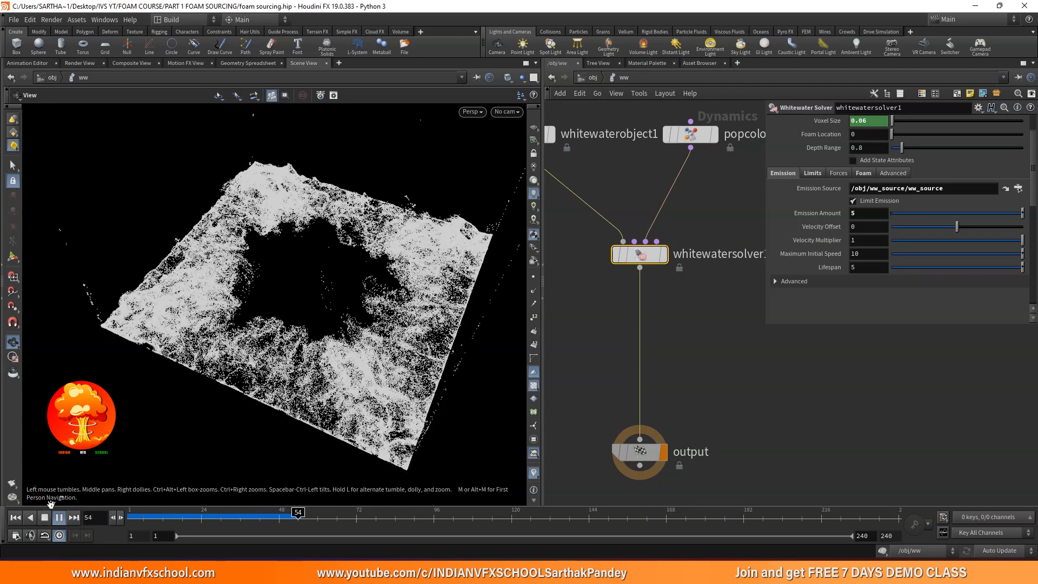
pyautogui.click(45, 517)
# Step: Set the Emission Amount back to 1
pyautogui.doubleClick(864, 213)
pyautogui.write('1')
pyautogui.press('Return')
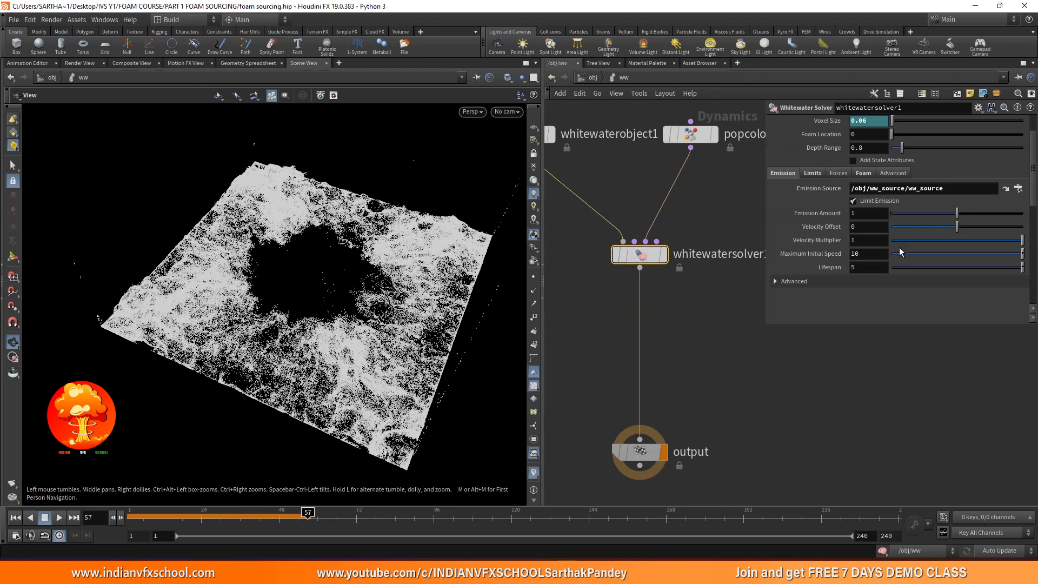
# Step: Play the whitewater together with the FLIP fluid from the first frame, stop at frame 54, and view it from a low side angle
pyautogui.click(15, 518)
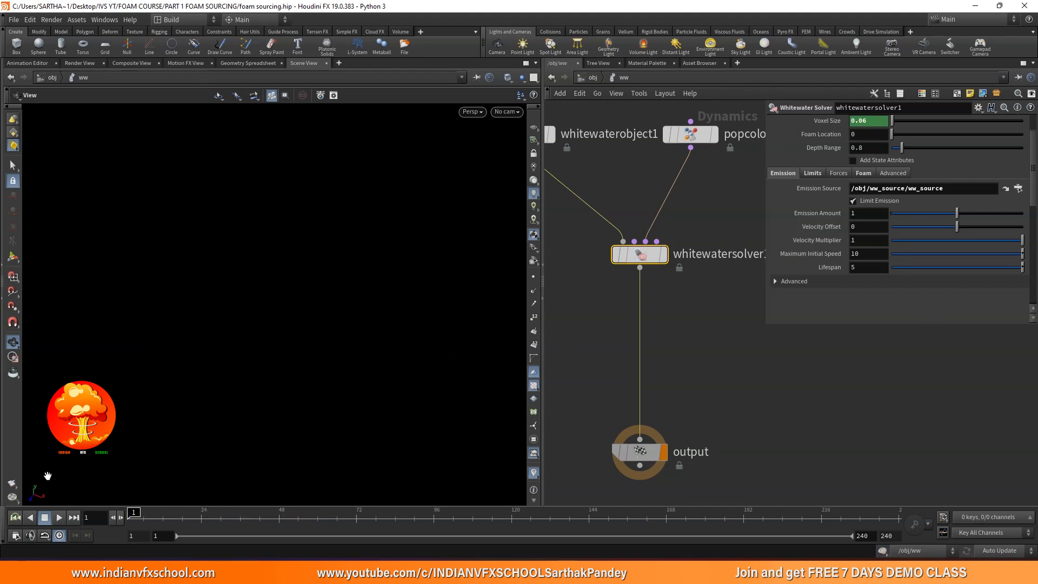
pyautogui.press('Up')
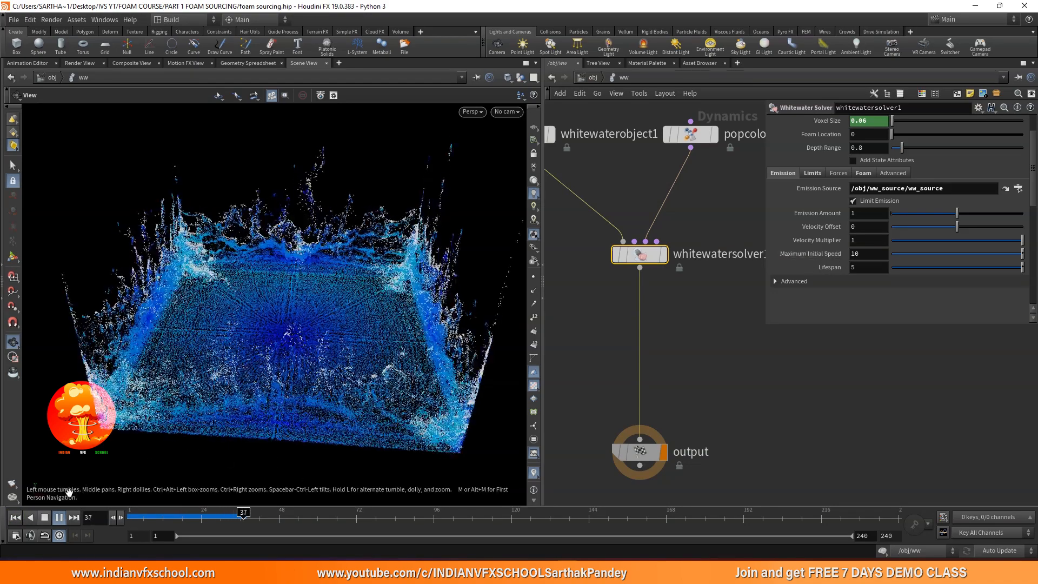
pyautogui.click(45, 517)
pyautogui.moveTo(242, 250); pyautogui.dragTo(292, 281)
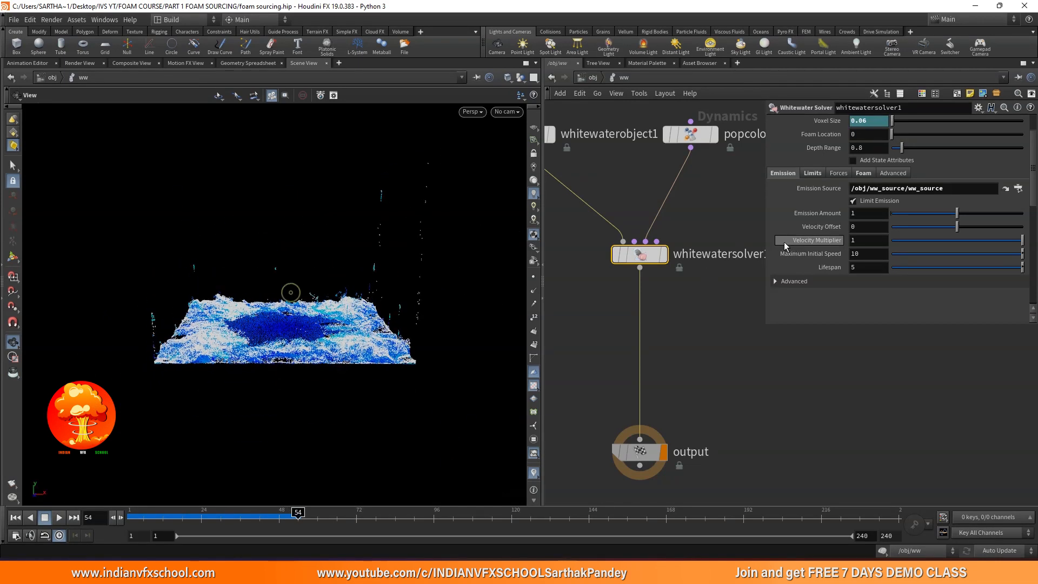
# Step: Play the simulation on to frame 85, then scrub back to frame 54 and inspect the high-flying splash particles from the side
pyautogui.click(56, 518)
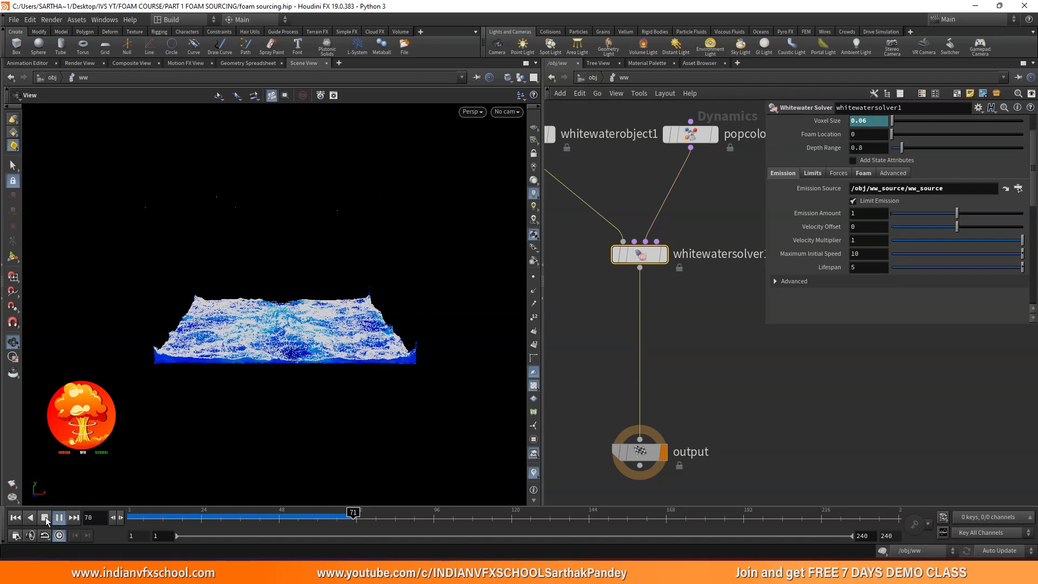
pyautogui.click(44, 517)
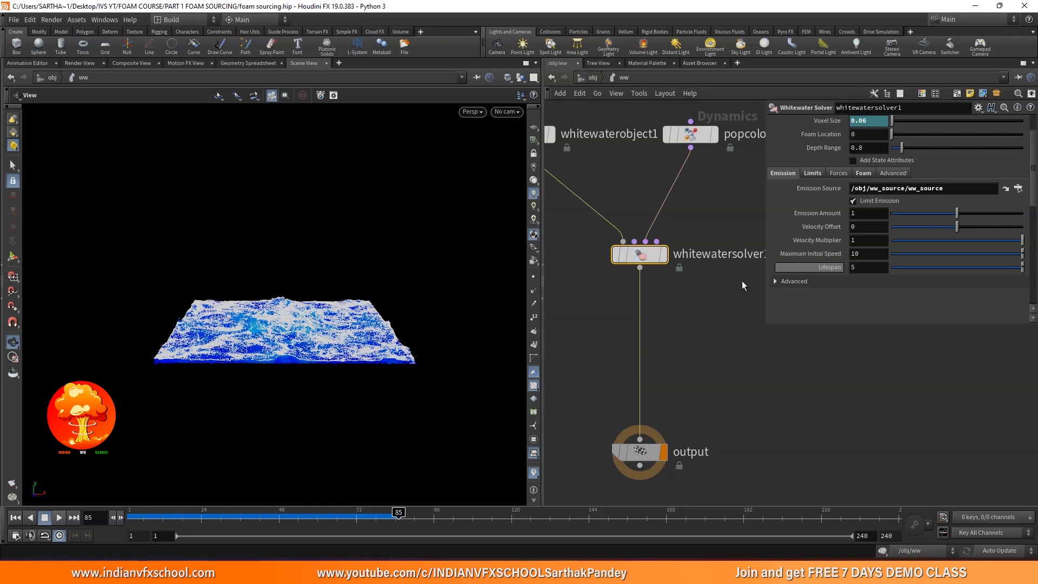
pyautogui.scroll(-3, 325, 247)
pyautogui.moveTo(325, 247); pyautogui.dragTo(311, 270)
pyautogui.moveTo(157, 518); pyautogui.dragTo(292, 518)
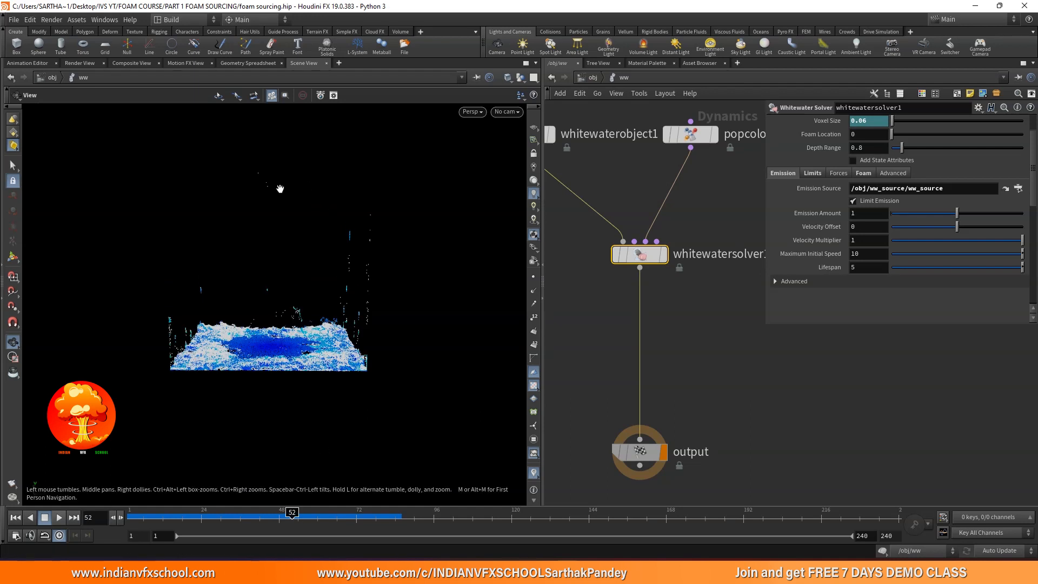
pyautogui.moveTo(241, 164); pyautogui.dragTo(265, 220, button='middle')
pyautogui.scroll(3, 265, 221)
pyautogui.moveTo(272, 519); pyautogui.dragTo(298, 518)
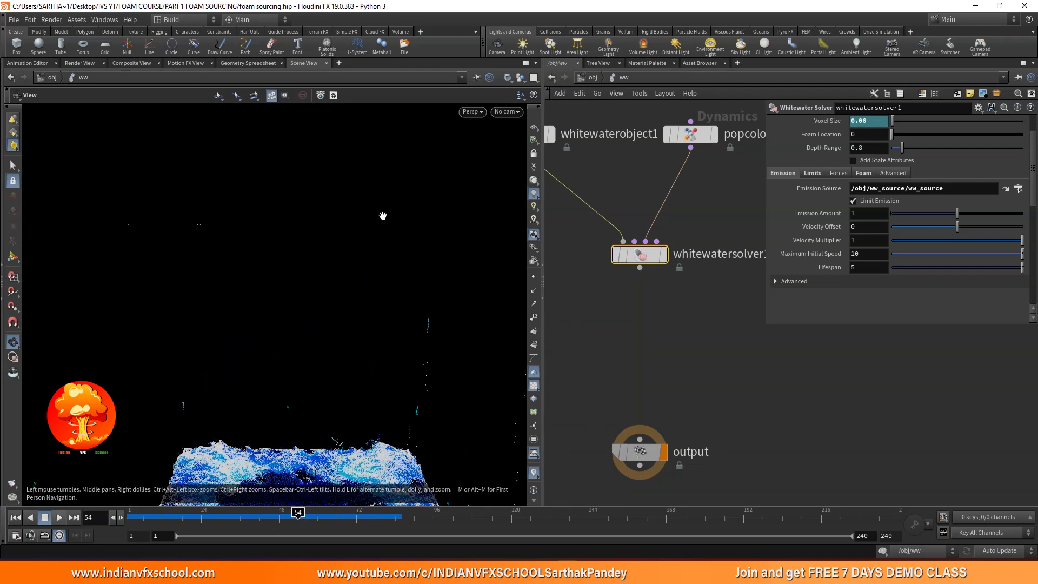
# Step: Set the Maximum Initial Speed to 0.01, simulate from the first frame to frame 109, and return to frame 1
pyautogui.click(866, 254)
pyautogui.write('0.01')
pyautogui.press('Return')
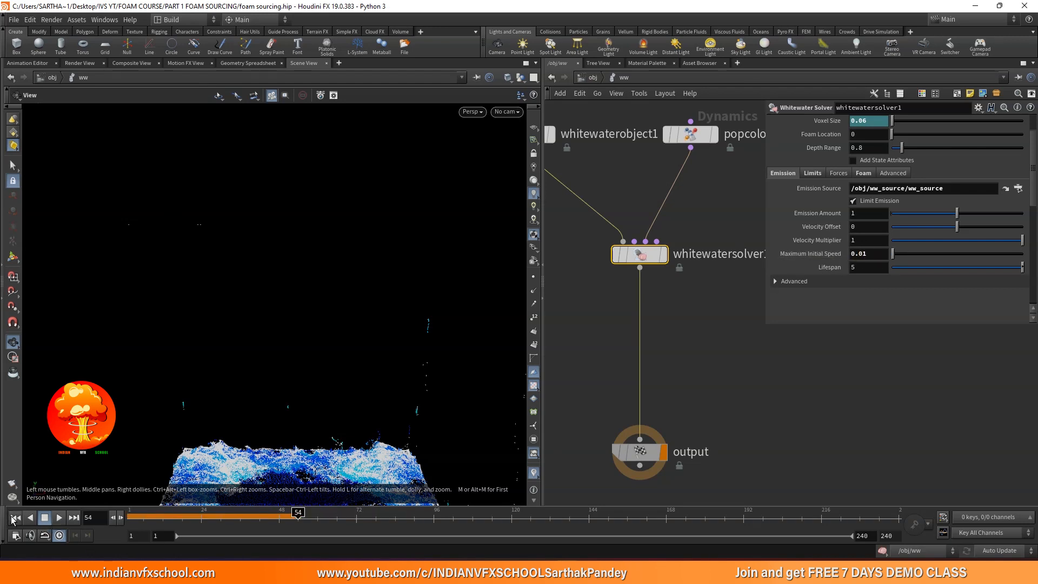
pyautogui.click(14, 518)
pyautogui.click(59, 517)
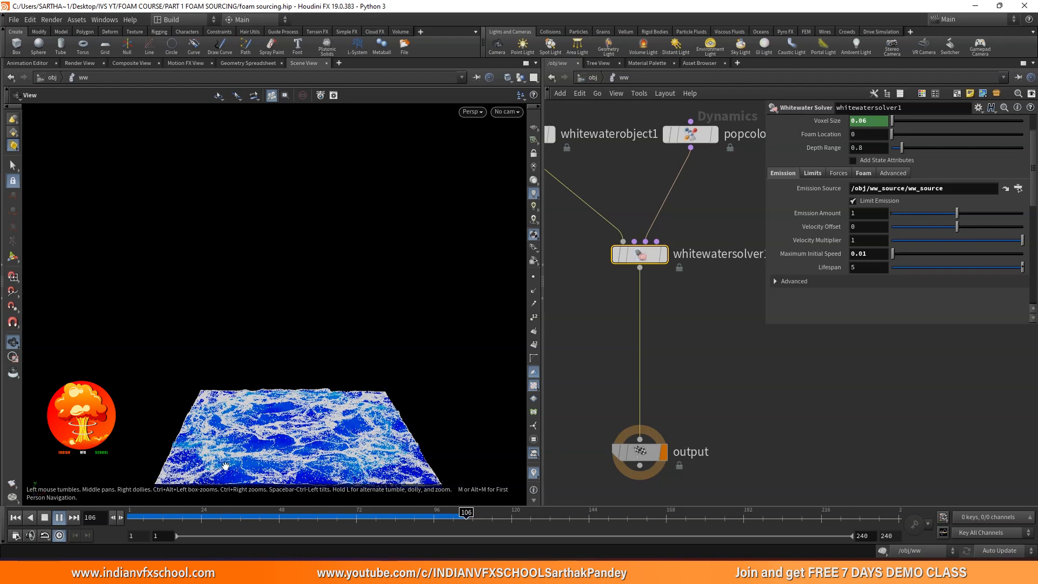
pyautogui.click(46, 517)
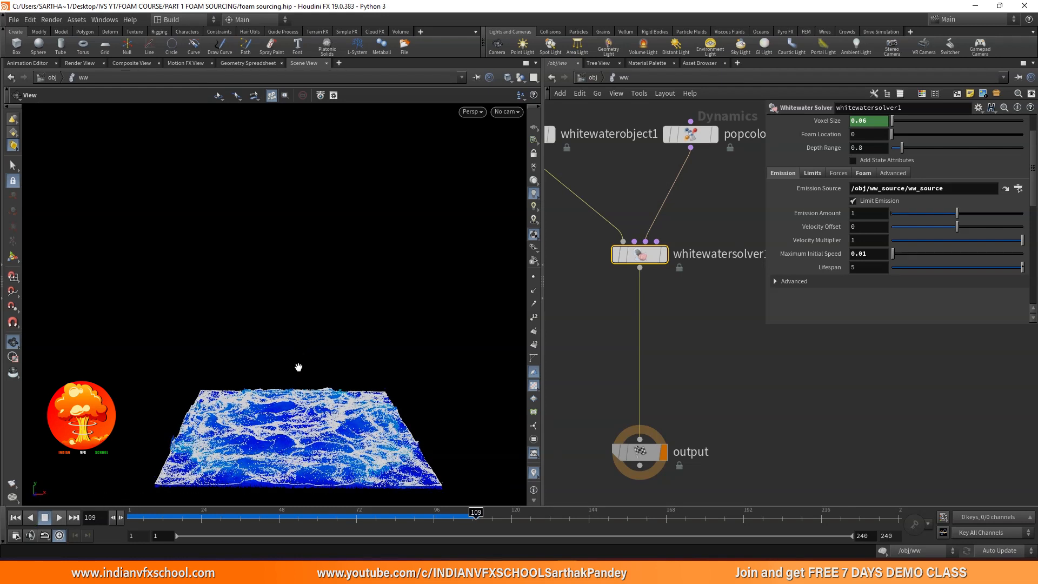
pyautogui.moveTo(298, 367); pyautogui.dragTo(303, 289)
pyautogui.moveTo(171, 514); pyautogui.dragTo(129, 514)
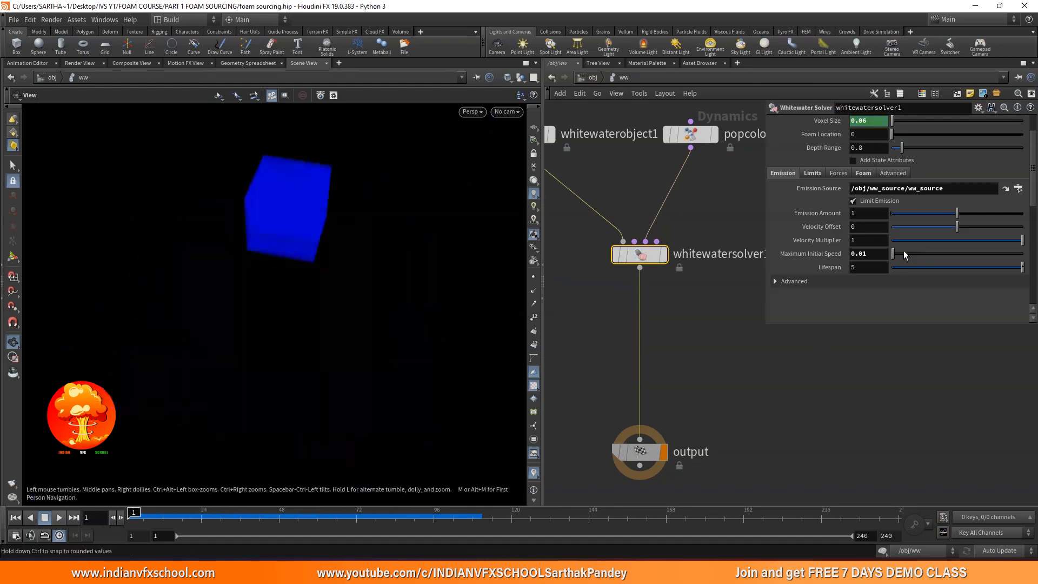
# Step: Revert the Maximum Initial Speed to its default value of 10
pyautogui.click(879, 257)
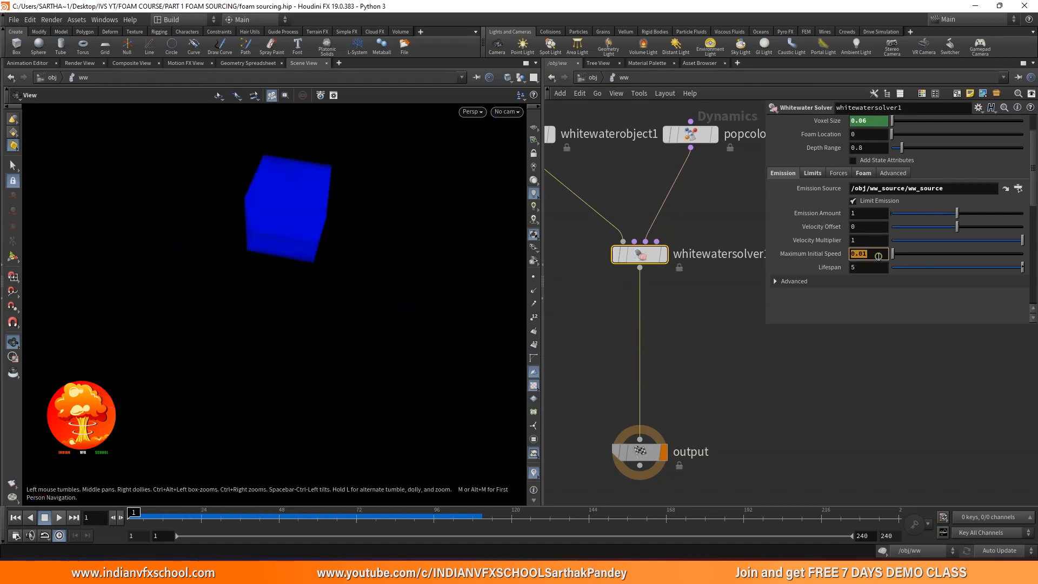
pyautogui.rightClick(818, 253)
pyautogui.click(840, 423)
pyautogui.moveTo(253, 247); pyautogui.dragTo(255, 264, button='middle')
pyautogui.moveTo(255, 264); pyautogui.dragTo(247, 327, button='right')
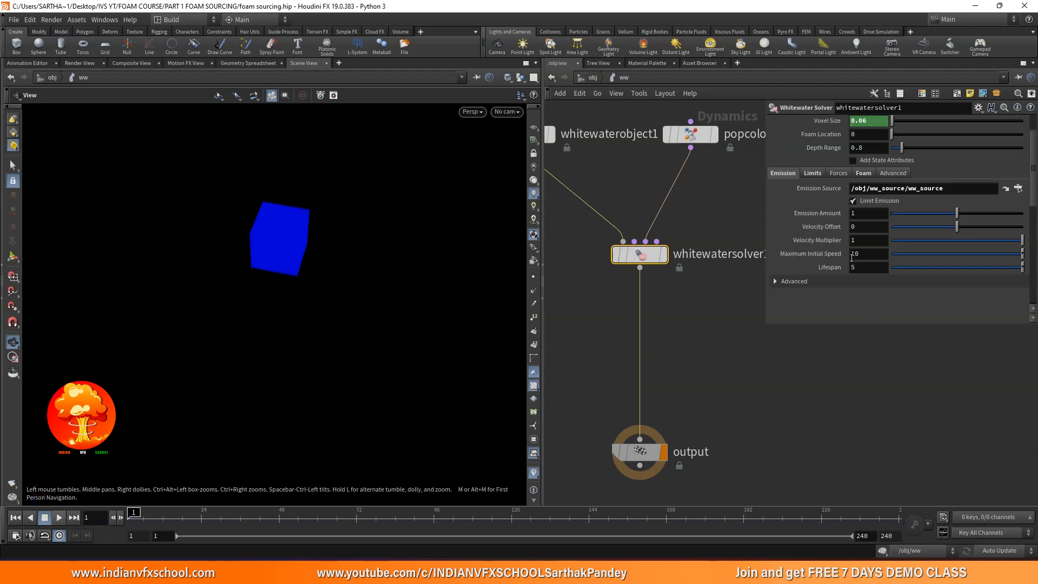
# Step: Set the Whitewater Scale to 0.02
pyautogui.scroll(3, 832, 287)
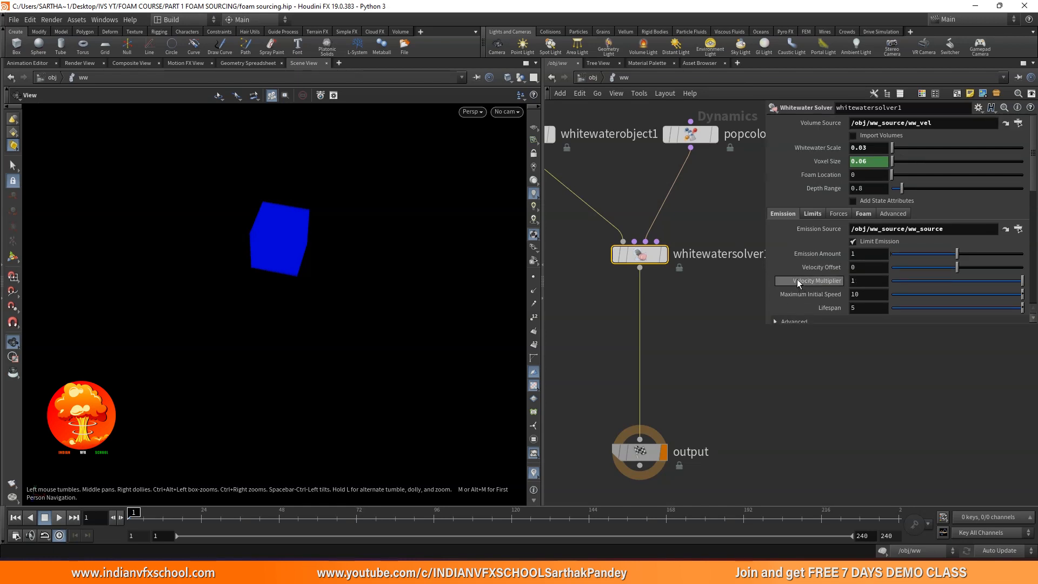
pyautogui.click(875, 147)
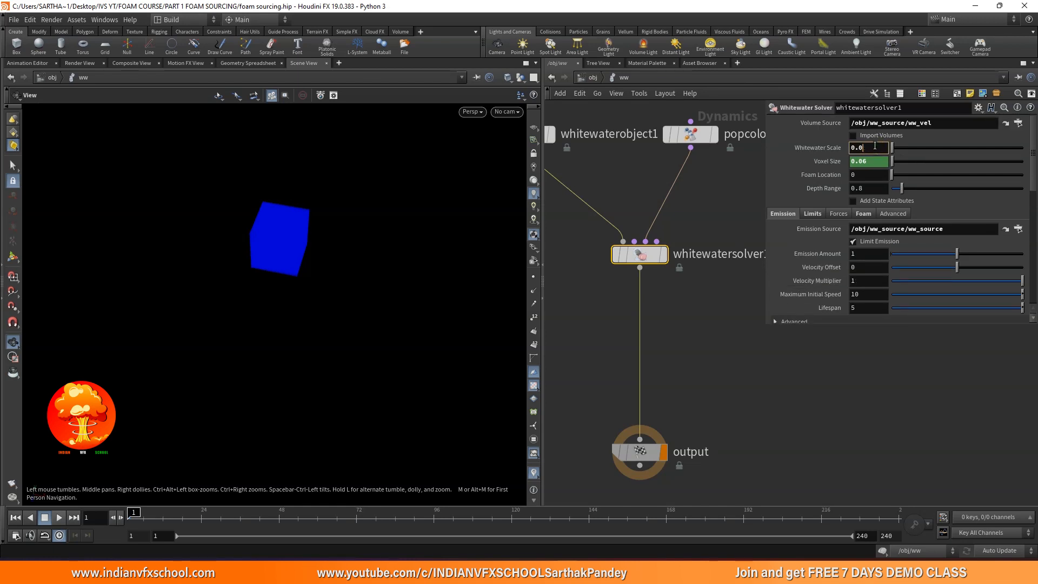
pyautogui.write('2')
pyautogui.press('Return')
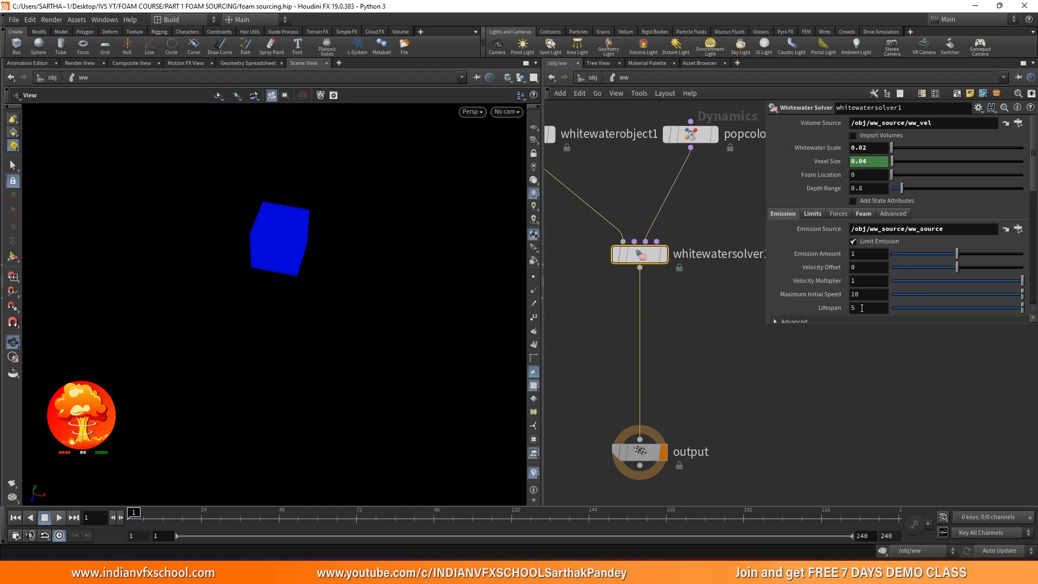
# Step: Set the emission Lifespan to 1 and run the simulation from frame 1, viewing the foam close up
pyautogui.doubleClick(862, 308)
pyautogui.write('1')
pyautogui.press('Return')
pyautogui.click(59, 518)
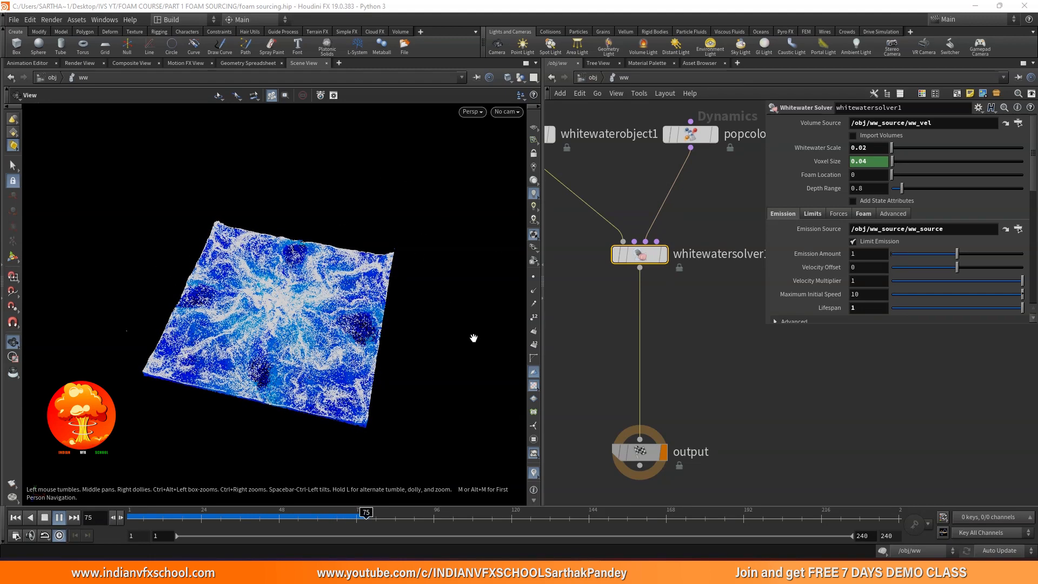
pyautogui.scroll(3, 300, 253)
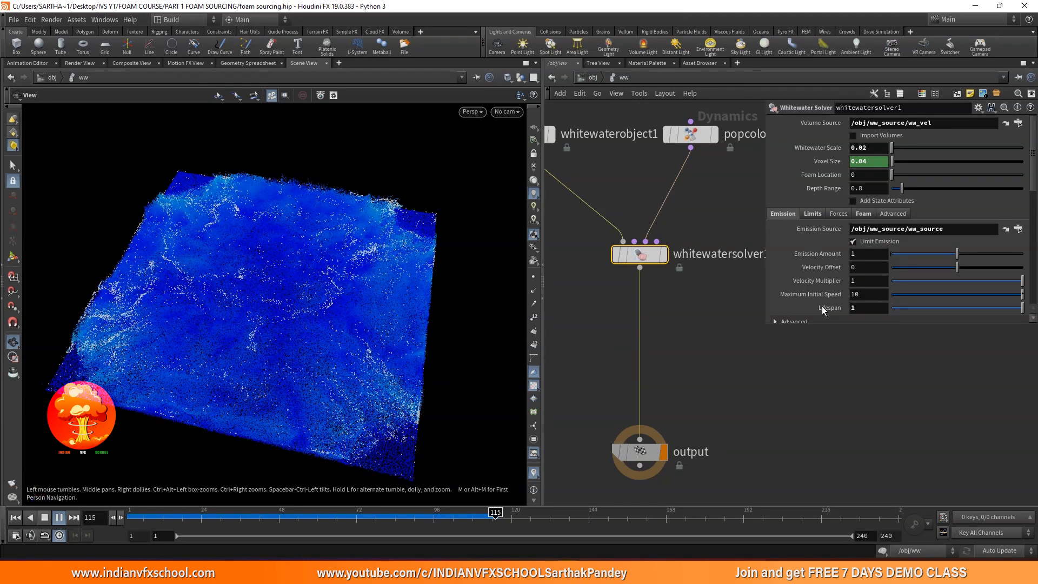
# Step: Stop the simulation, replay it from the first frame to check how quickly the foam dies, and return to frame 1
pyautogui.click(45, 518)
pyautogui.click(15, 518)
pyautogui.click(53, 518)
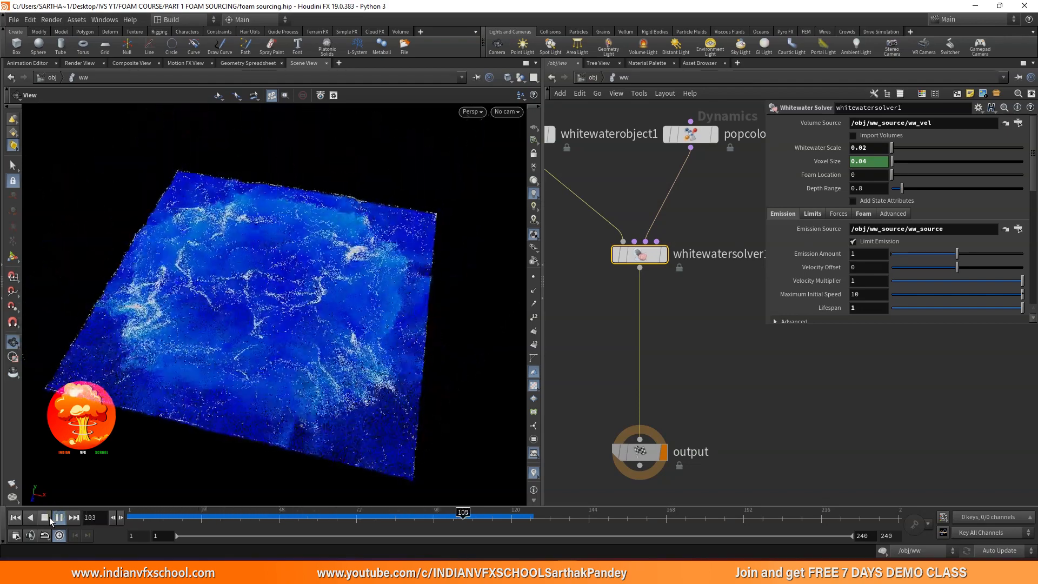
pyautogui.click(48, 517)
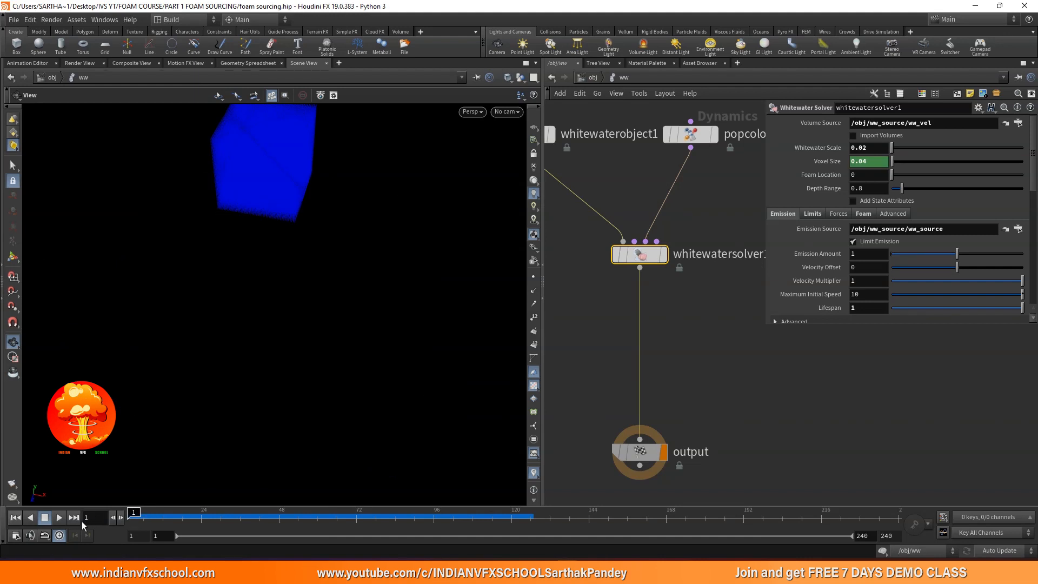
# Step: Try a Lifespan of 2, then set the Lifespan back to 5
pyautogui.click(871, 307)
pyautogui.write('2')
pyautogui.press('Return')
pyautogui.click(871, 308)
pyautogui.write('5')
pyautogui.press('Return')
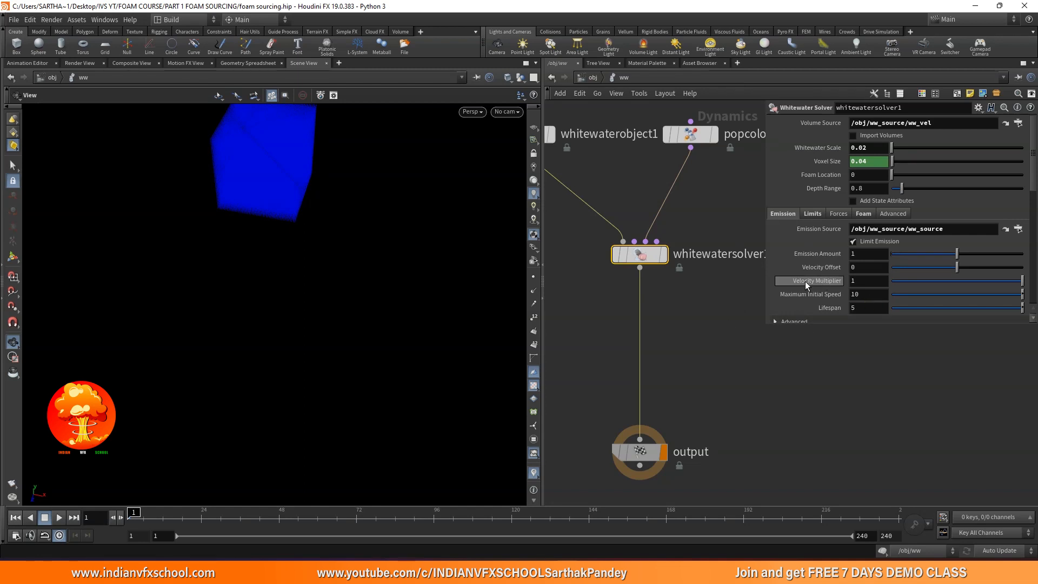
# Step: Review the advanced emission settings, including the aging rates and velocity noise, and collapse them again
pyautogui.scroll(-3, 801, 280)
pyautogui.click(795, 267)
pyautogui.scroll(-3, 811, 265)
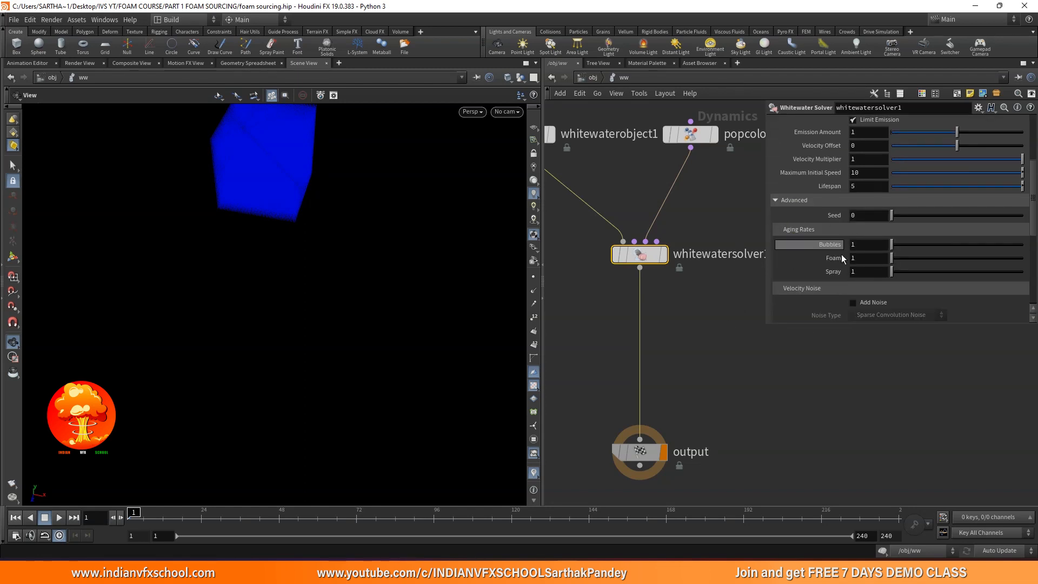
pyautogui.scroll(-5, 822, 264)
pyautogui.scroll(5, 828, 285)
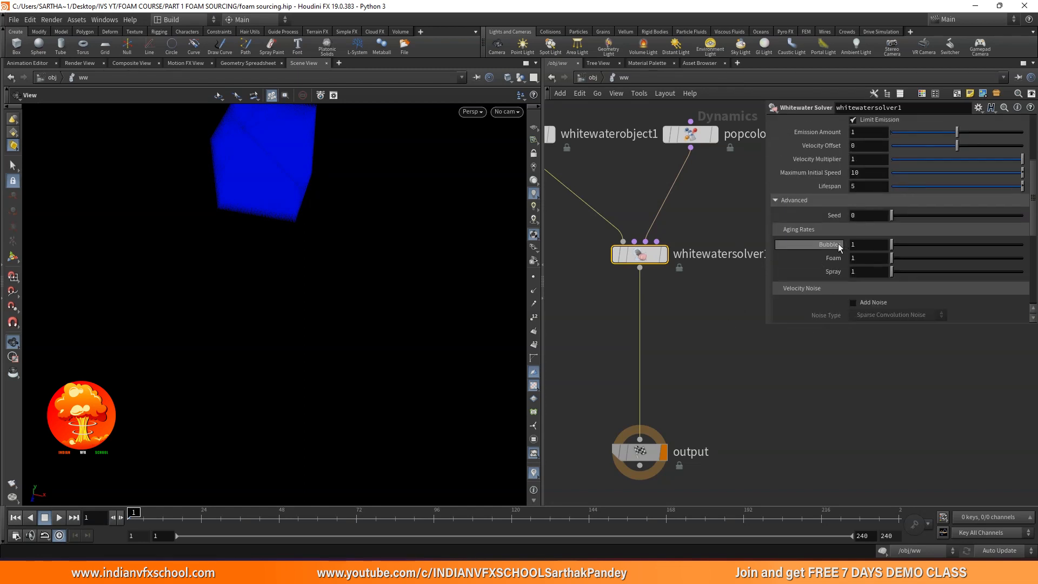
pyautogui.click(794, 202)
pyautogui.scroll(4, 797, 237)
# Step: Open the solver's Limits settings and review the collision and closed boundary options
pyautogui.click(813, 200)
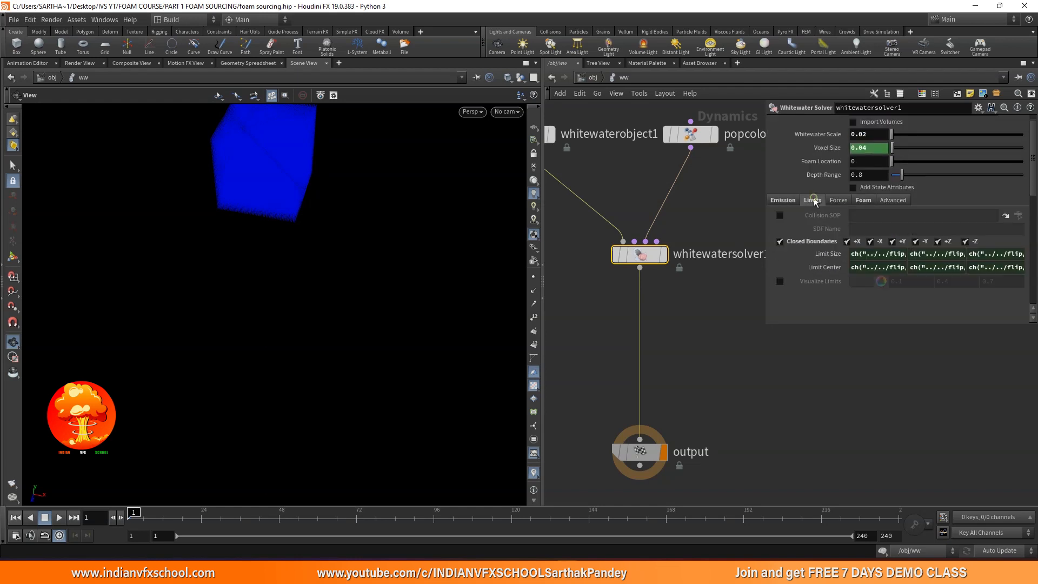
pyautogui.moveTo(807, 214)
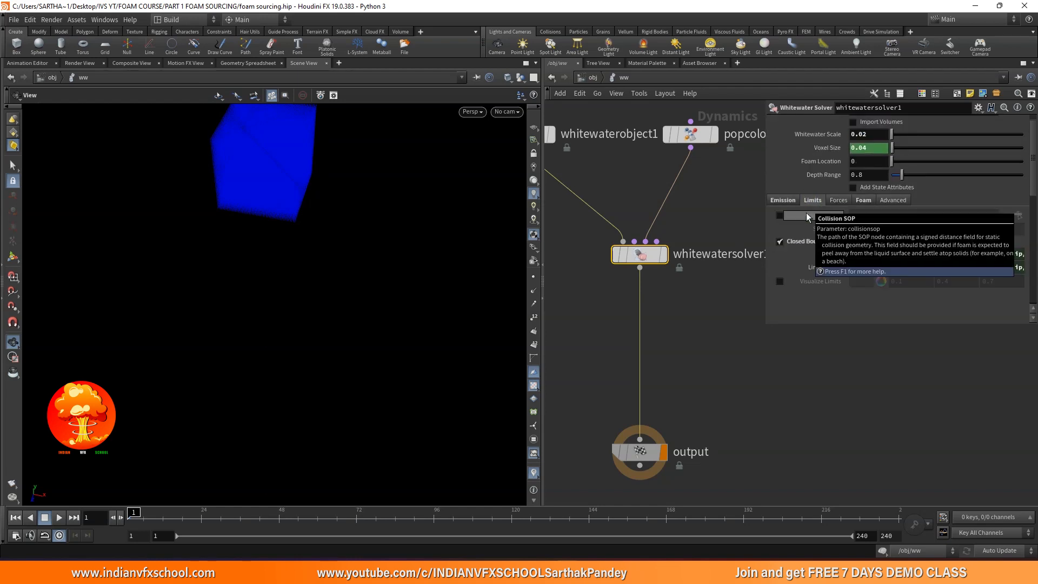
pyautogui.scroll(-2, 800, 216)
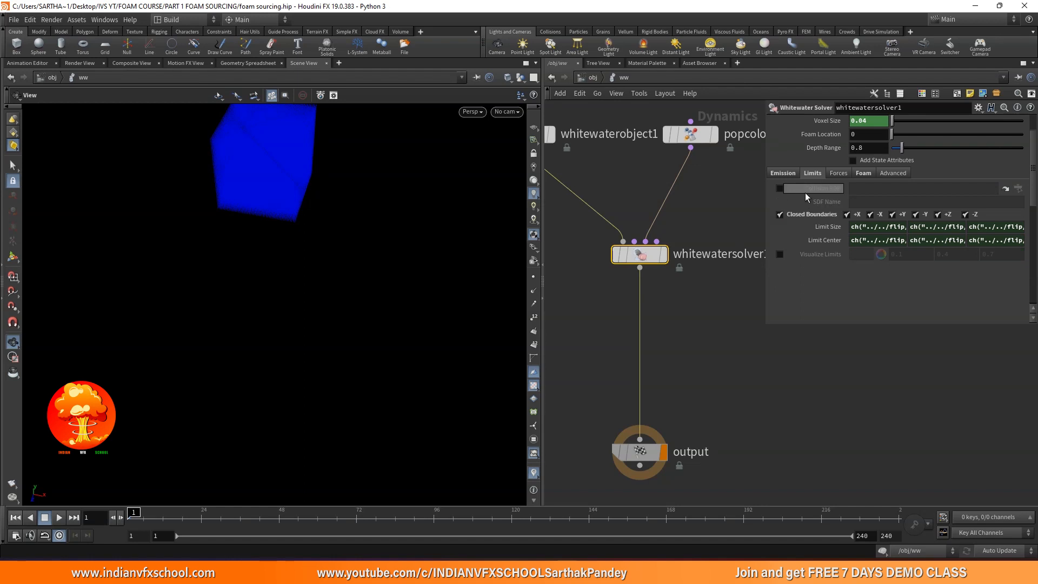
pyautogui.scroll(-2, 792, 219)
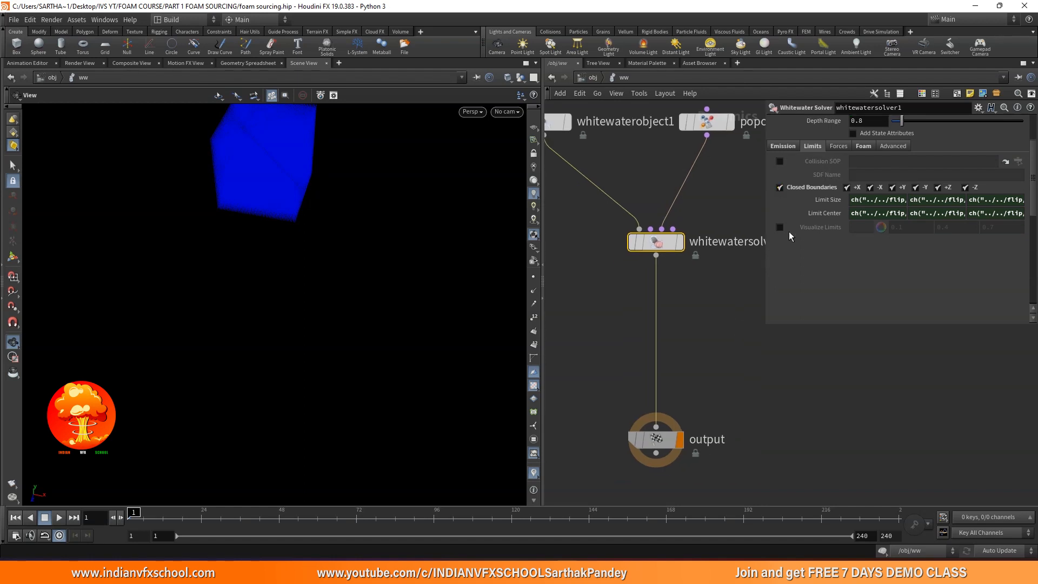
# Step: Turn on Visualize Limits for the whitewater solver, inspect the boundary box around the fluid, and turn it off again
pyautogui.click(626, 336)
pyautogui.scroll(-3, 636, 339)
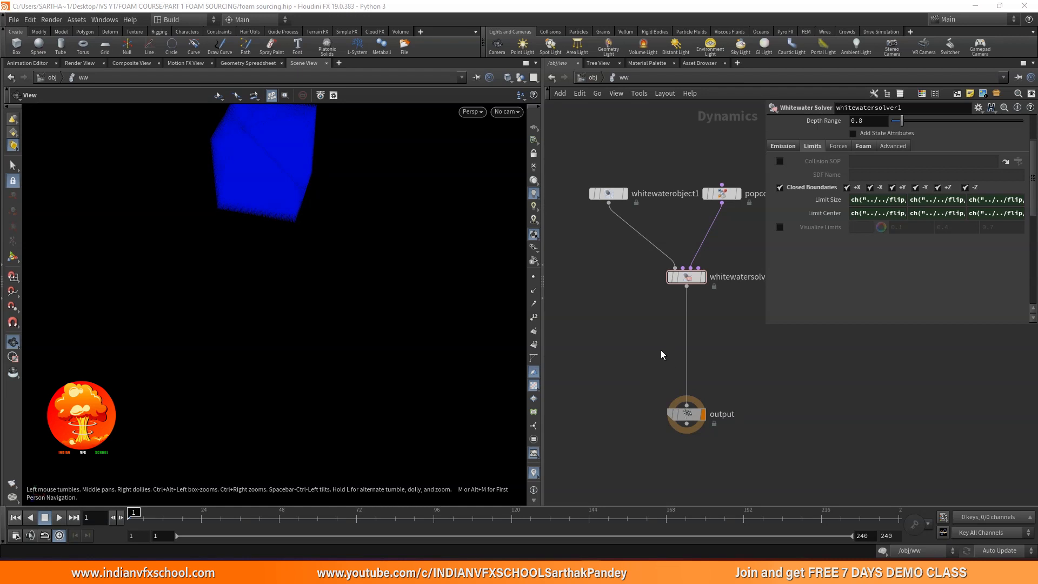
pyautogui.moveTo(665, 354); pyautogui.dragTo(633, 352, button='middle')
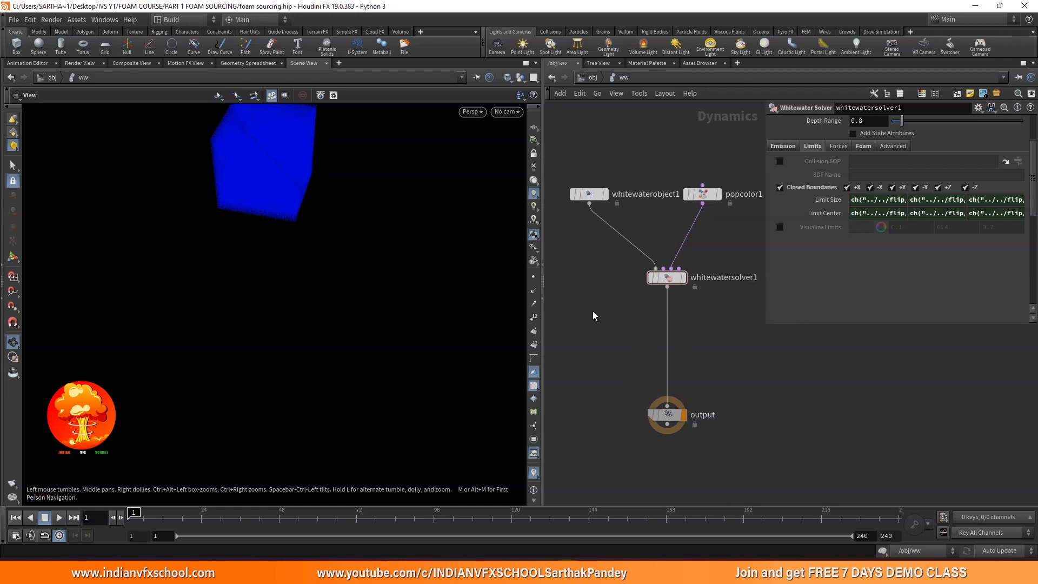
pyautogui.moveTo(697, 304); pyautogui.dragTo(669, 303, button='middle')
pyautogui.scroll(3, 649, 280)
pyautogui.click(633, 279)
pyautogui.moveTo(679, 347); pyautogui.dragTo(671, 346, button='middle')
pyautogui.click(780, 227)
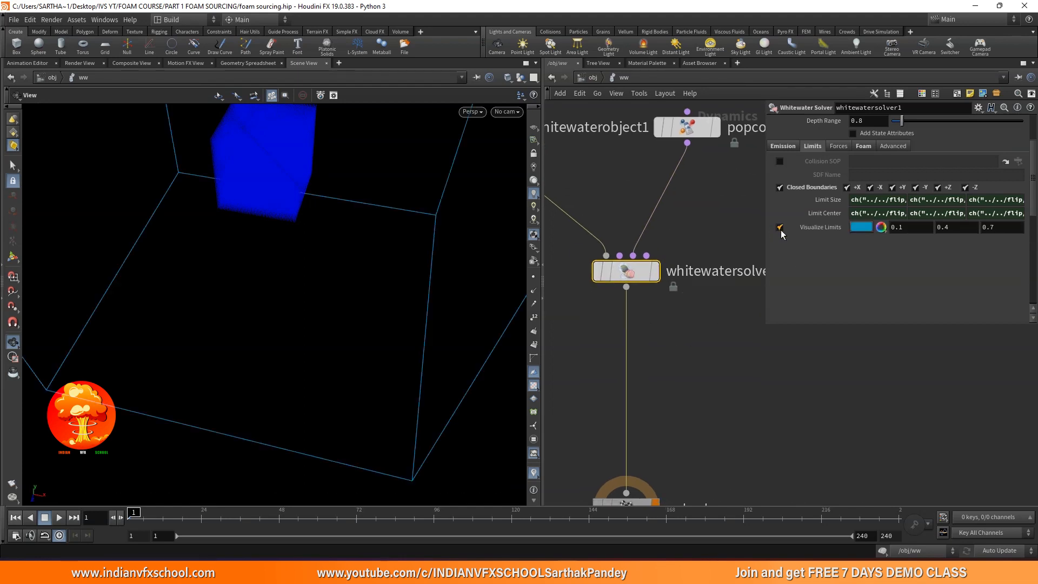
pyautogui.moveTo(432, 292); pyautogui.dragTo(347, 257)
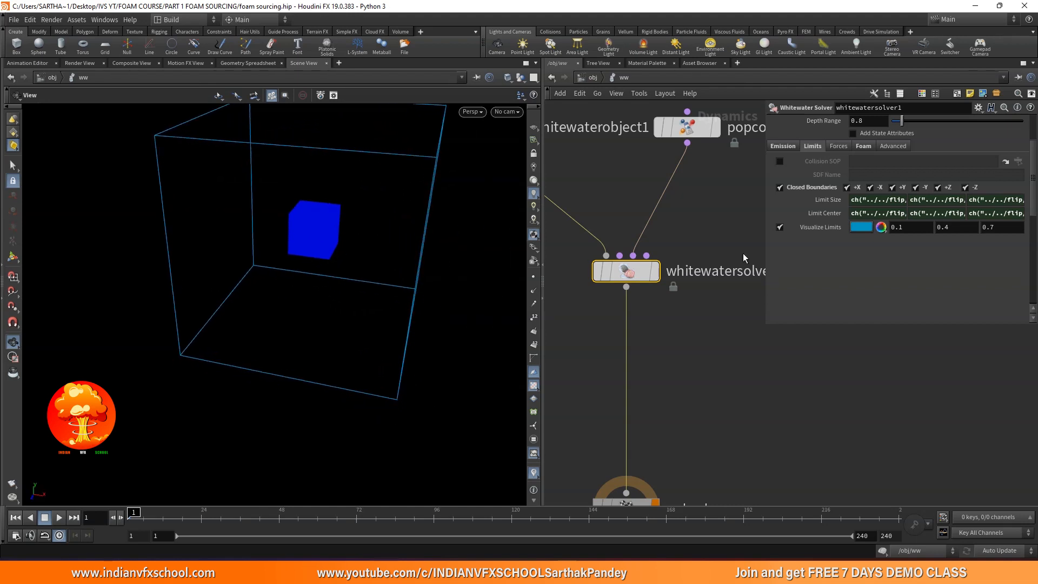
pyautogui.click(780, 228)
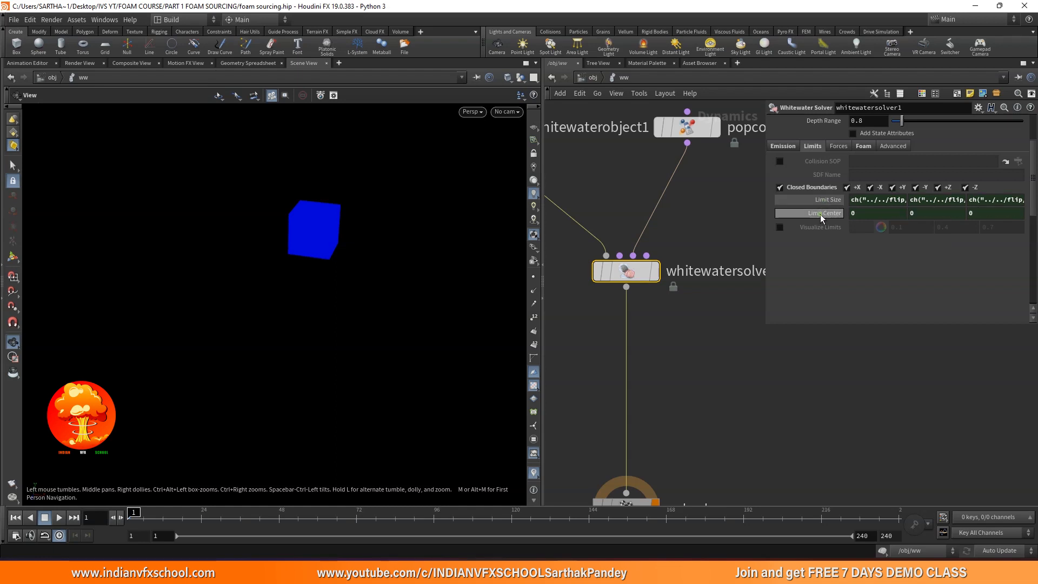
# Step: Open the solver's Forces settings and examine the gravity and buoyancy values
pyautogui.scroll(4, 817, 222)
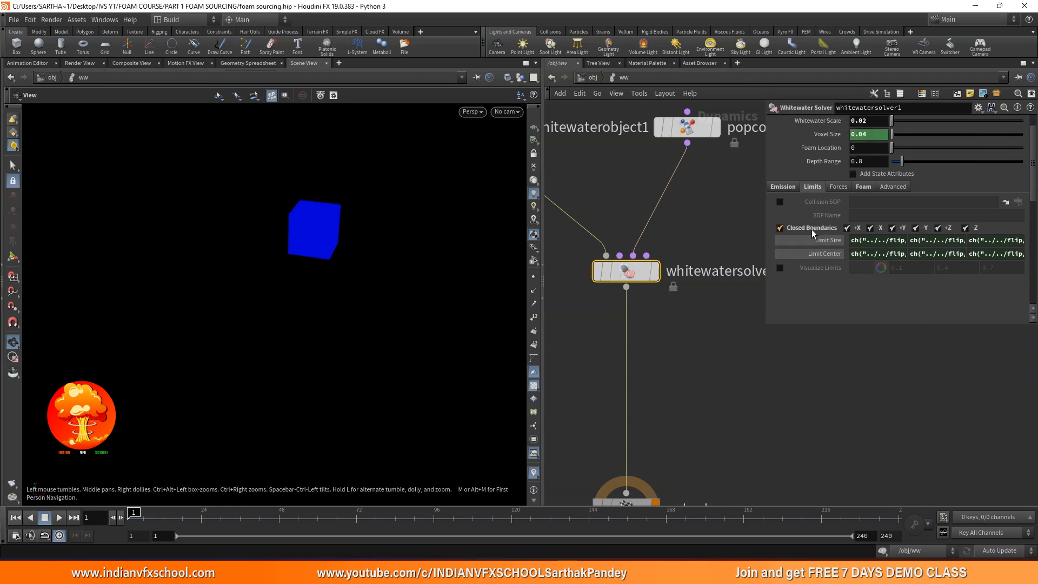
pyautogui.click(836, 200)
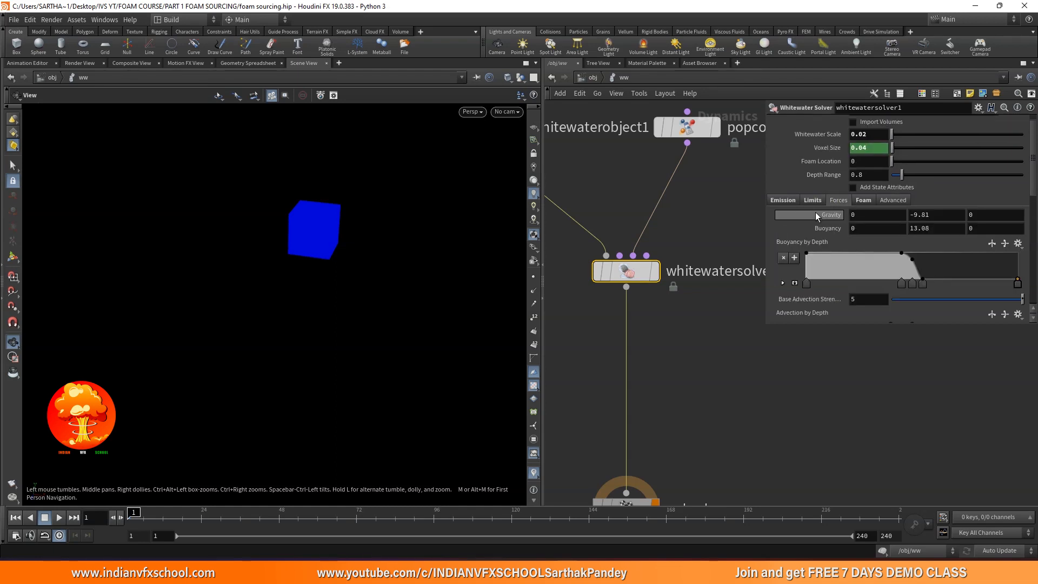
pyautogui.doubleClick(954, 217)
pyautogui.click(731, 382)
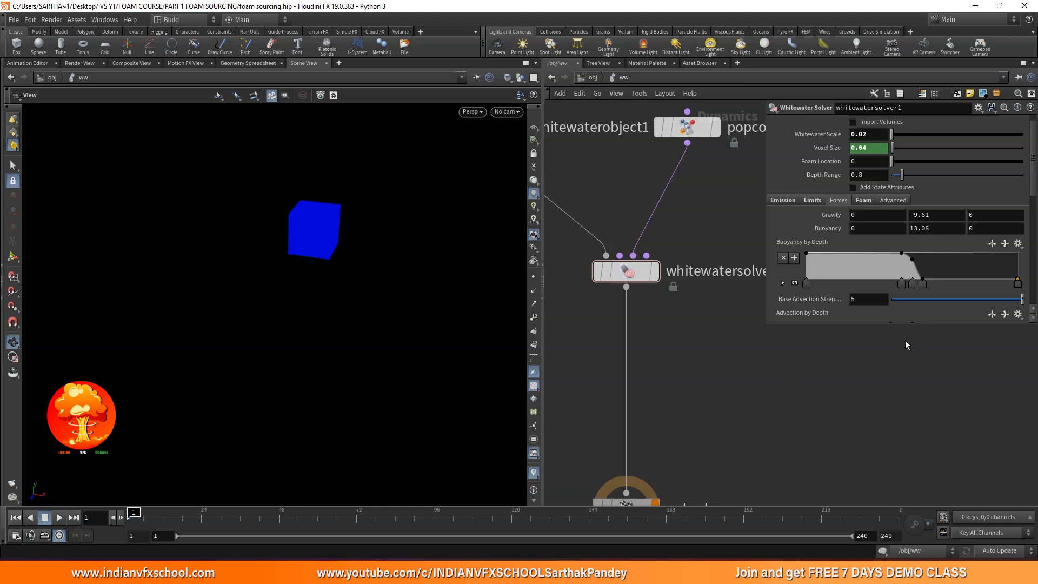
# Step: Play the simulation from frame 1 and view the whitewater from a low side angle
pyautogui.moveTo(394, 315); pyautogui.dragTo(390, 309)
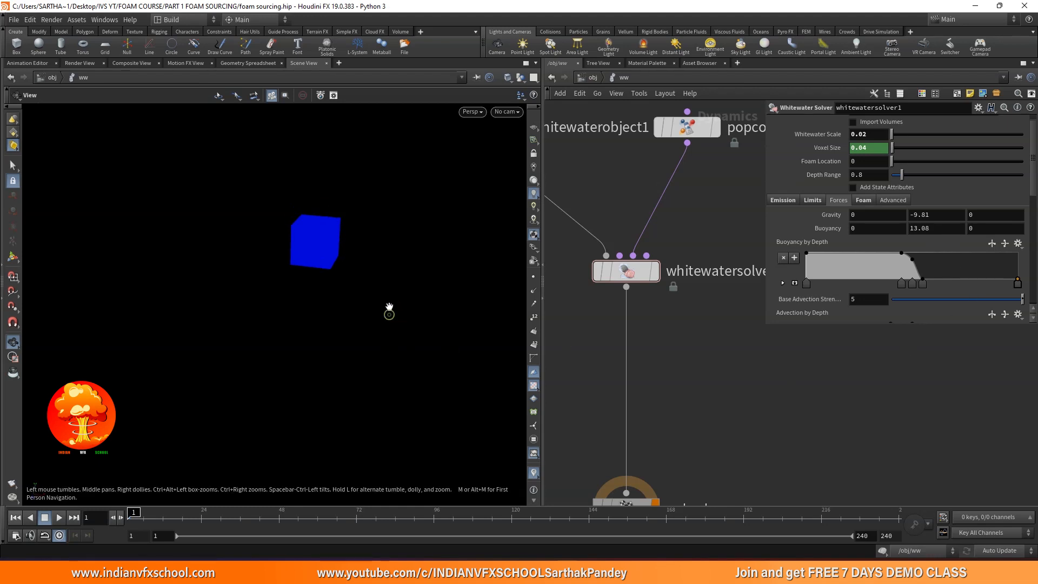
pyautogui.click(59, 518)
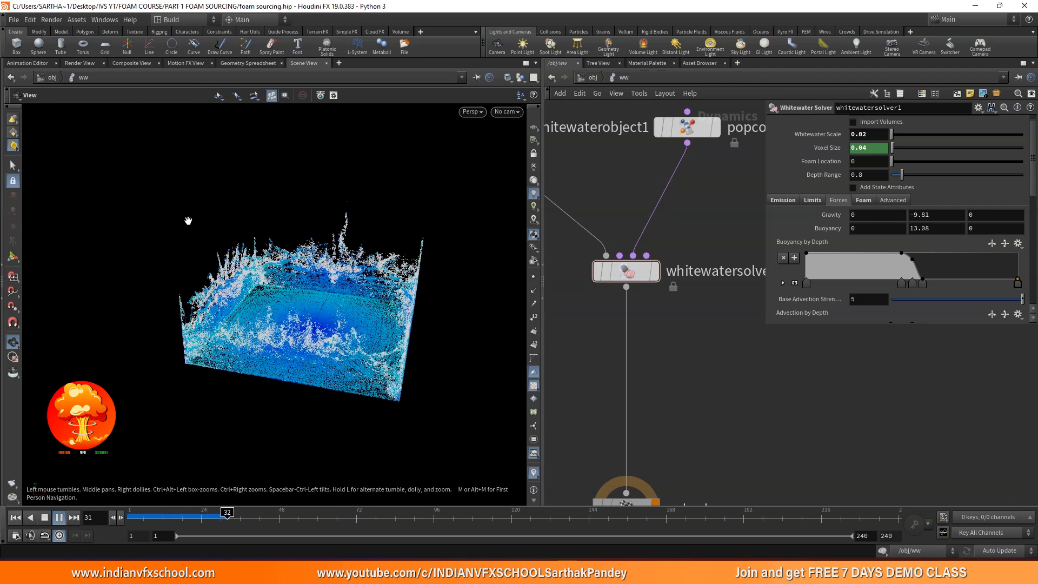
pyautogui.moveTo(241, 302); pyautogui.dragTo(324, 283)
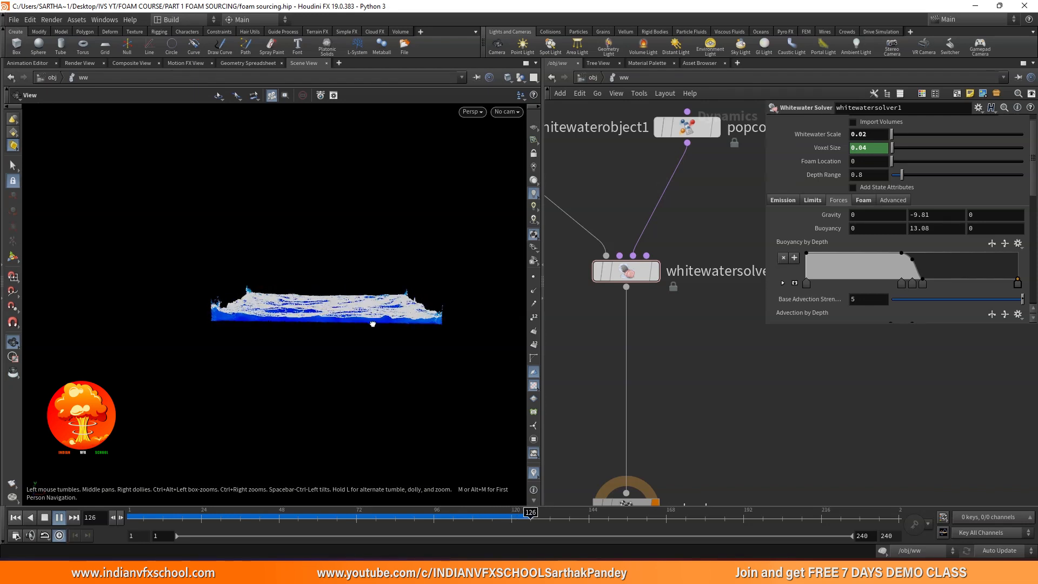
# Step: Stop playback, inspect the splash at frame 74 from side and high angles, and return to frame 1
pyautogui.click(45, 518)
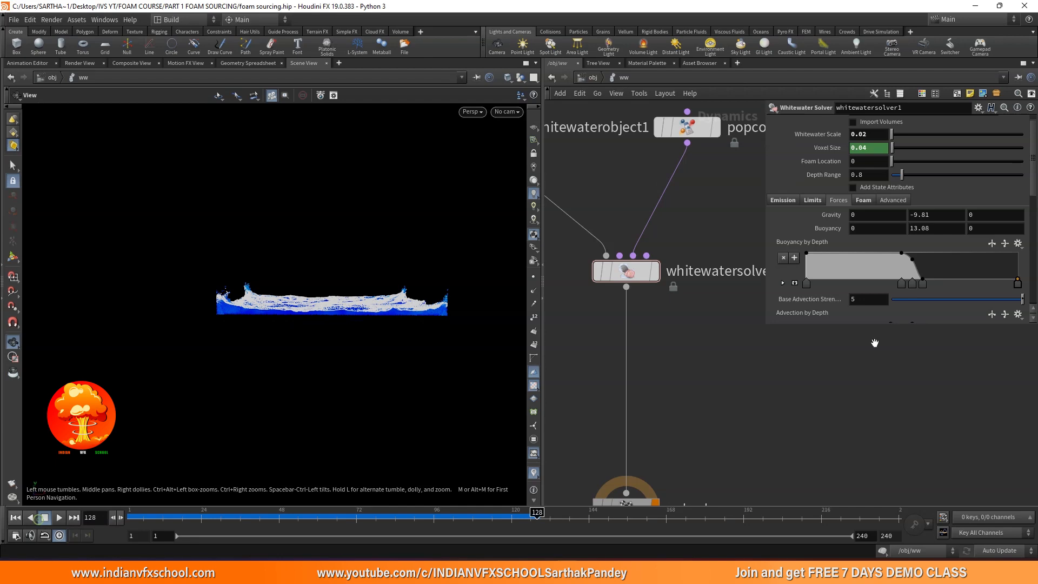
pyautogui.moveTo(317, 322); pyautogui.dragTo(350, 155, button='right')
pyautogui.moveTo(350, 155); pyautogui.dragTo(346, 294)
pyautogui.moveTo(203, 521); pyautogui.dragTo(363, 526)
pyautogui.moveTo(312, 289); pyautogui.dragTo(303, 347, button='right')
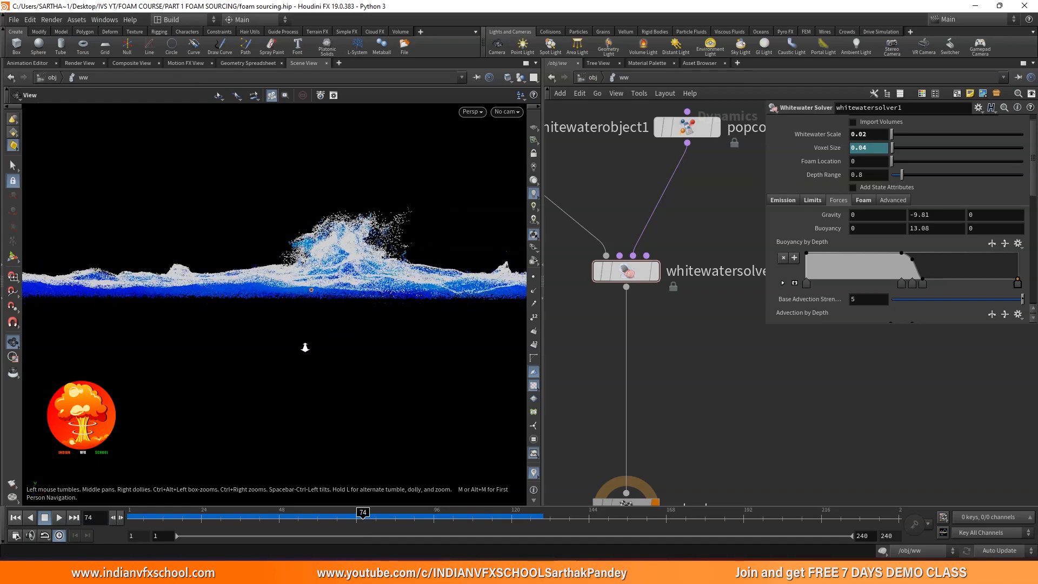
pyautogui.moveTo(309, 281); pyautogui.dragTo(294, 347)
pyautogui.moveTo(293, 346); pyautogui.dragTo(295, 438, button='right')
pyautogui.moveTo(309, 308); pyautogui.dragTo(312, 342)
pyautogui.moveTo(312, 343); pyautogui.dragTo(305, 367, button='middle')
pyautogui.moveTo(305, 367); pyautogui.dragTo(318, 304, button='right')
pyautogui.moveTo(318, 304); pyautogui.dragTo(323, 323)
pyautogui.moveTo(180, 513); pyautogui.dragTo(133, 514)
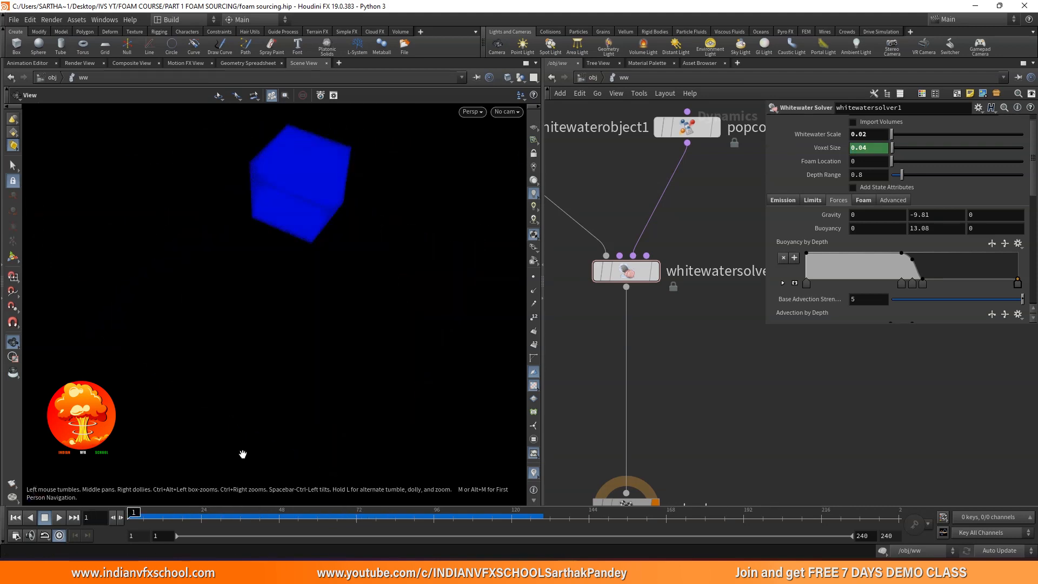
# Step: Set the whitewater solver's Base Advection Strength to 0.001 and play the simulation
pyautogui.scroll(-3, 807, 228)
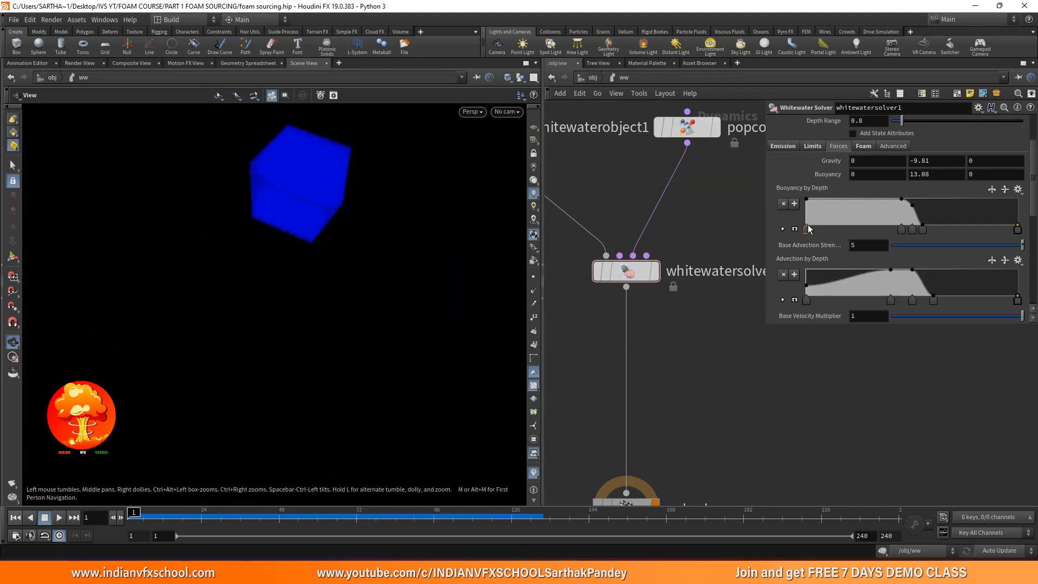
pyautogui.scroll(-3, 795, 255)
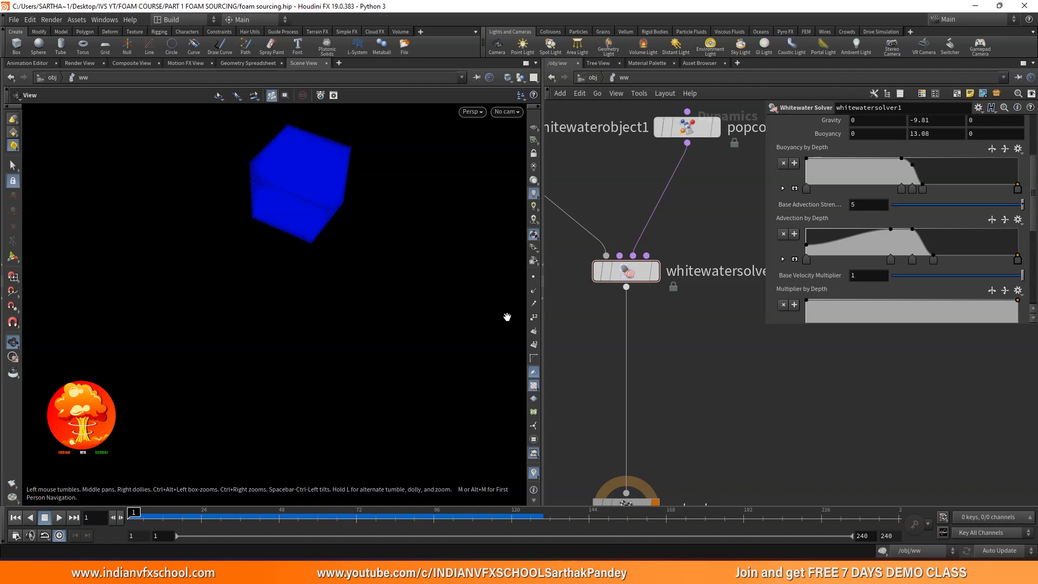
pyautogui.moveTo(373, 277)
pyautogui.mouseDown()
pyautogui.moveTo(371, 318)
pyautogui.moveTo(359, 281)
pyautogui.mouseUp()
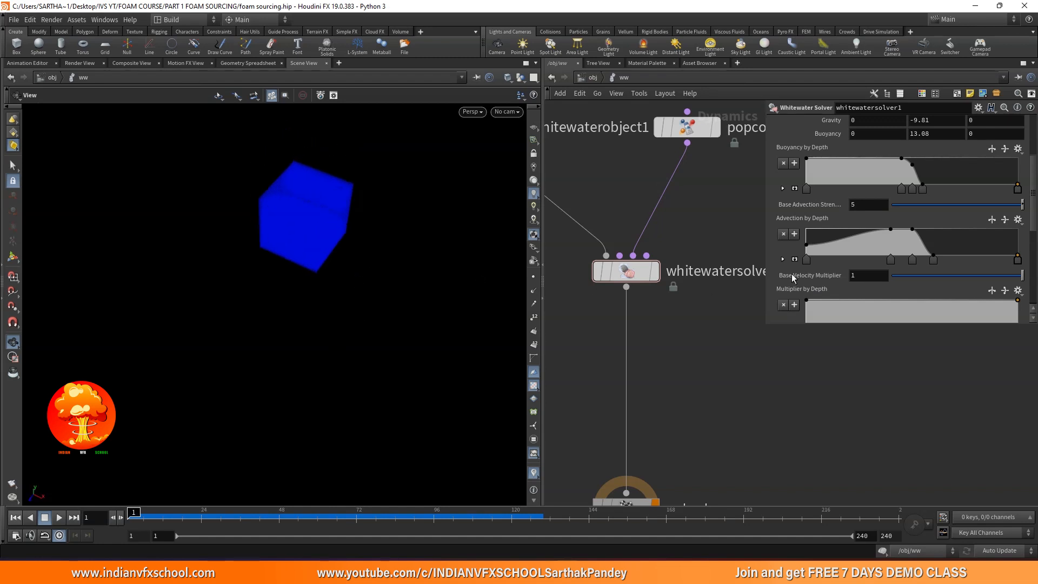
pyautogui.click(863, 206)
pyautogui.write('0.001')
pyautogui.press('Return')
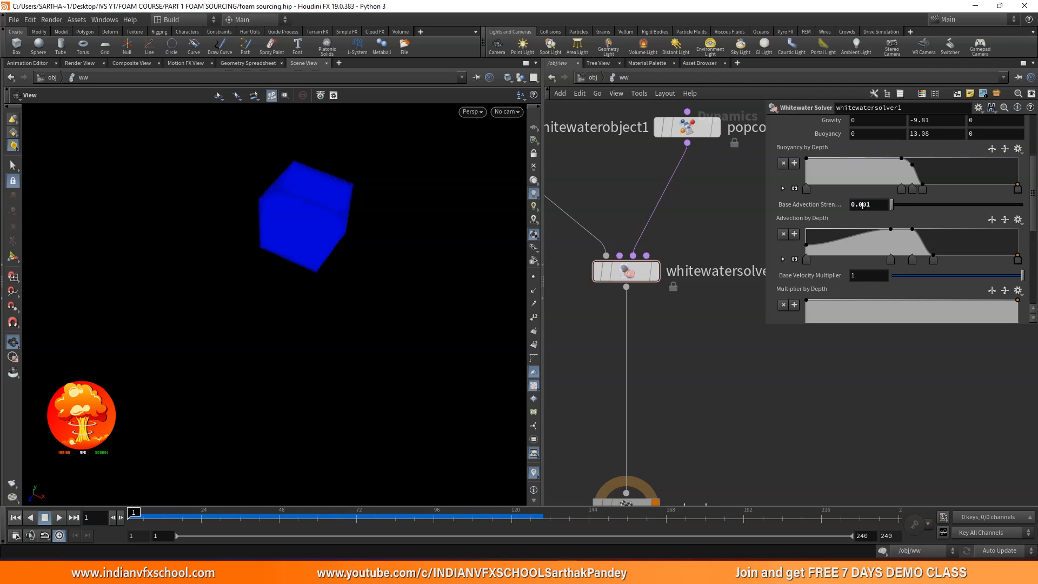
pyautogui.click(59, 518)
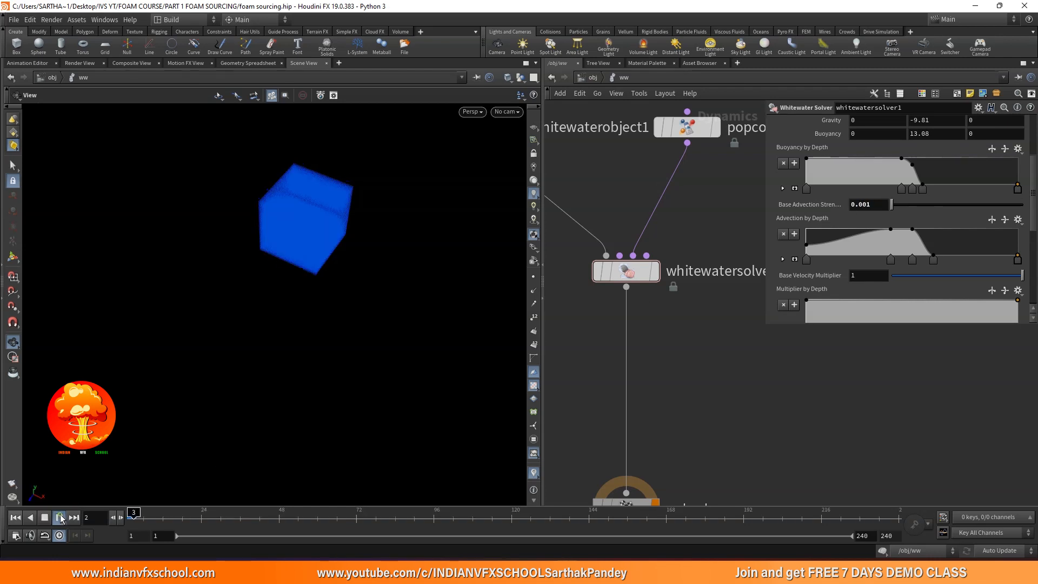
pyautogui.hotkey('ctrl', 'Up')
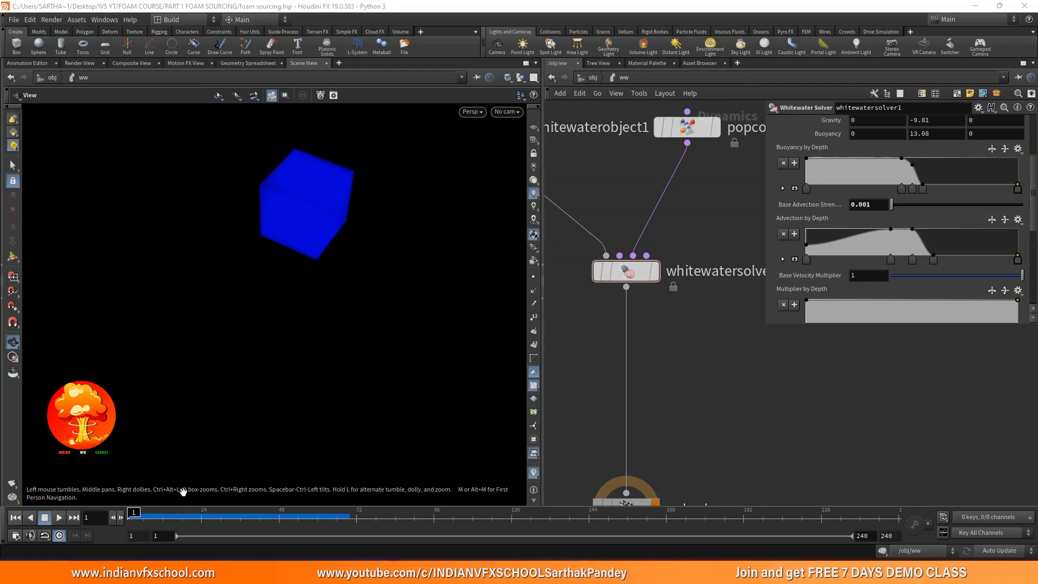
# Step: Scrub back and forth through the cached frames and examine how the low advection strength affects the whitewater along the tank walls
pyautogui.moveTo(136, 513); pyautogui.dragTo(301, 514)
pyautogui.moveTo(306, 383); pyautogui.dragTo(321, 324)
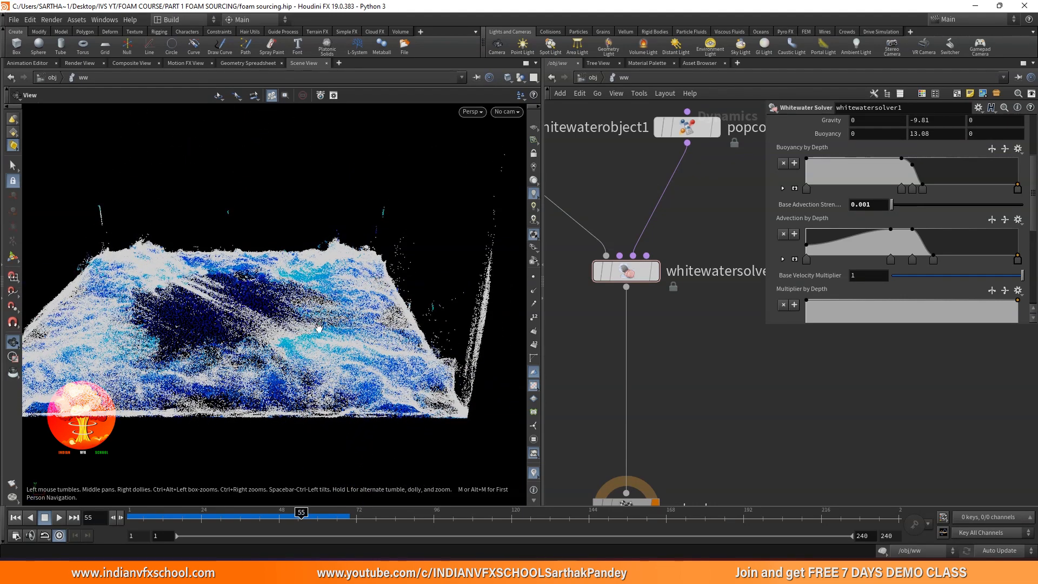
pyautogui.moveTo(291, 396); pyautogui.dragTo(291, 420)
pyautogui.moveTo(183, 512); pyautogui.dragTo(305, 515)
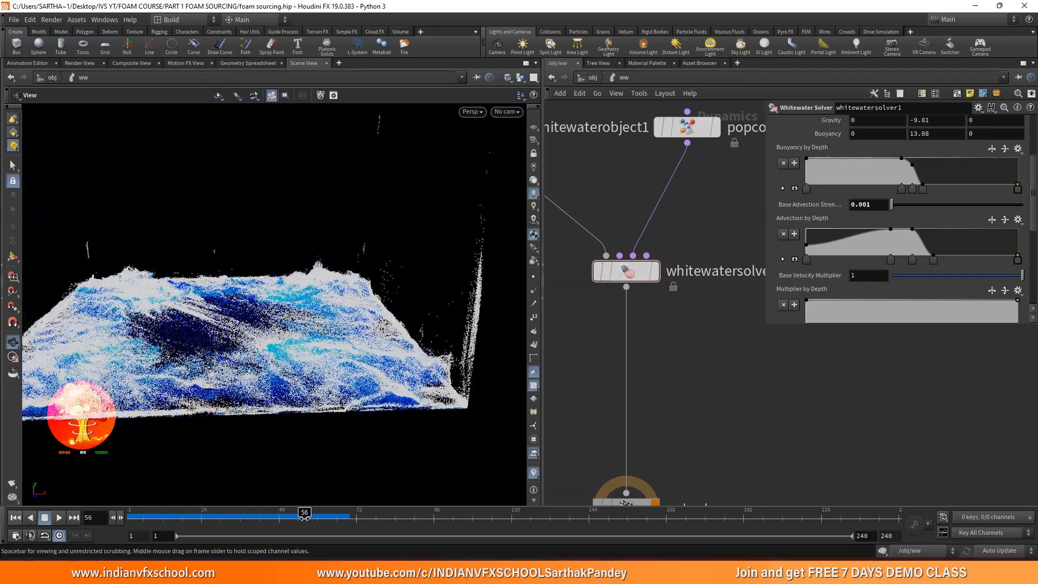
pyautogui.moveTo(305, 515); pyautogui.dragTo(230, 527)
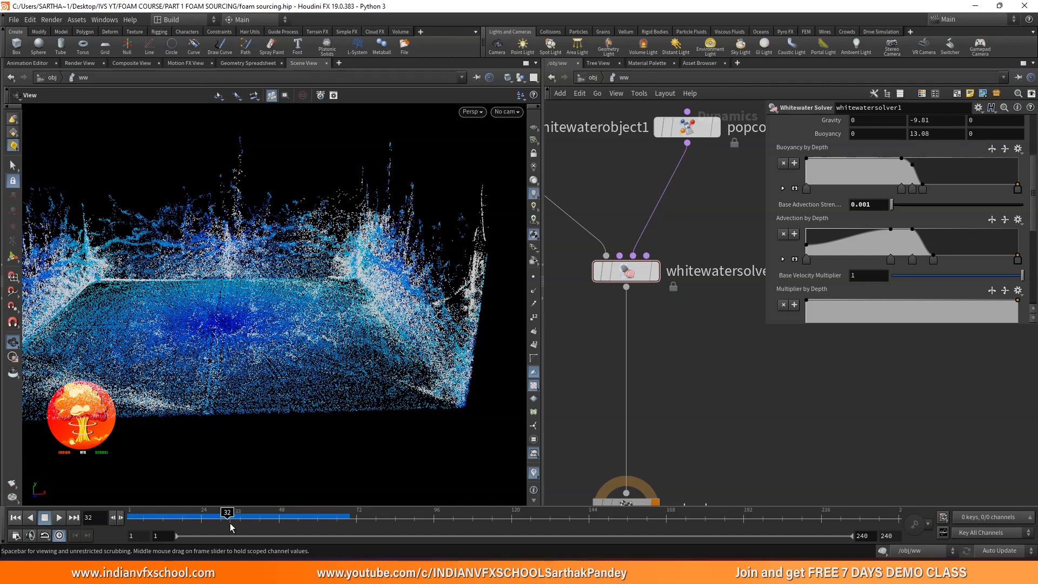
pyautogui.moveTo(235, 527); pyautogui.dragTo(331, 517)
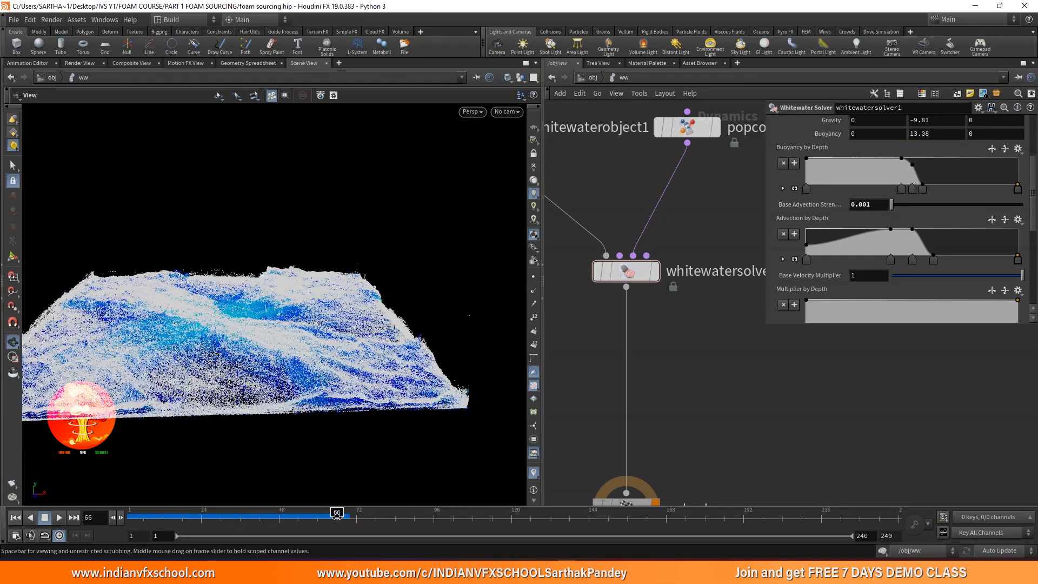
pyautogui.moveTo(335, 441); pyautogui.dragTo(325, 351)
pyautogui.moveTo(150, 529); pyautogui.dragTo(263, 518)
pyautogui.moveTo(281, 443); pyautogui.dragTo(427, 343)
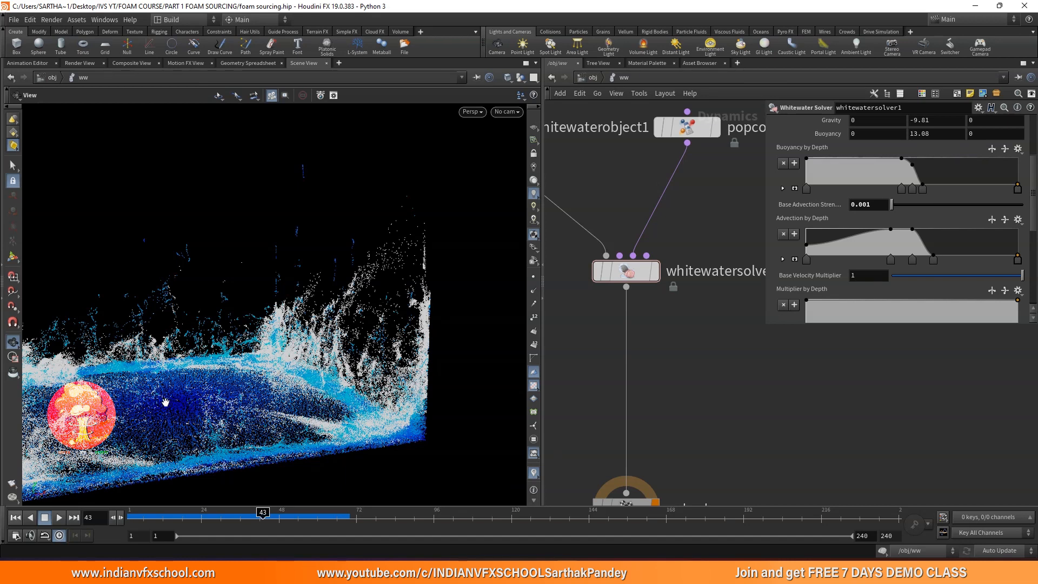
pyautogui.moveTo(169, 533); pyautogui.dragTo(295, 537)
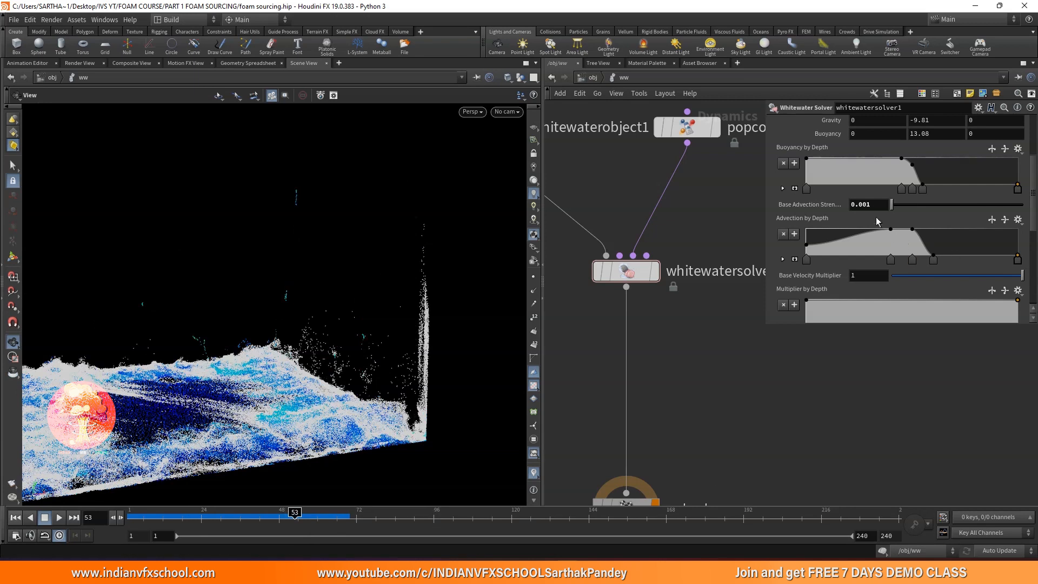
# Step: Set the Base Advection Strength to 1 and replay the simulation from the first frame
pyautogui.write('1')
pyautogui.press('Return')
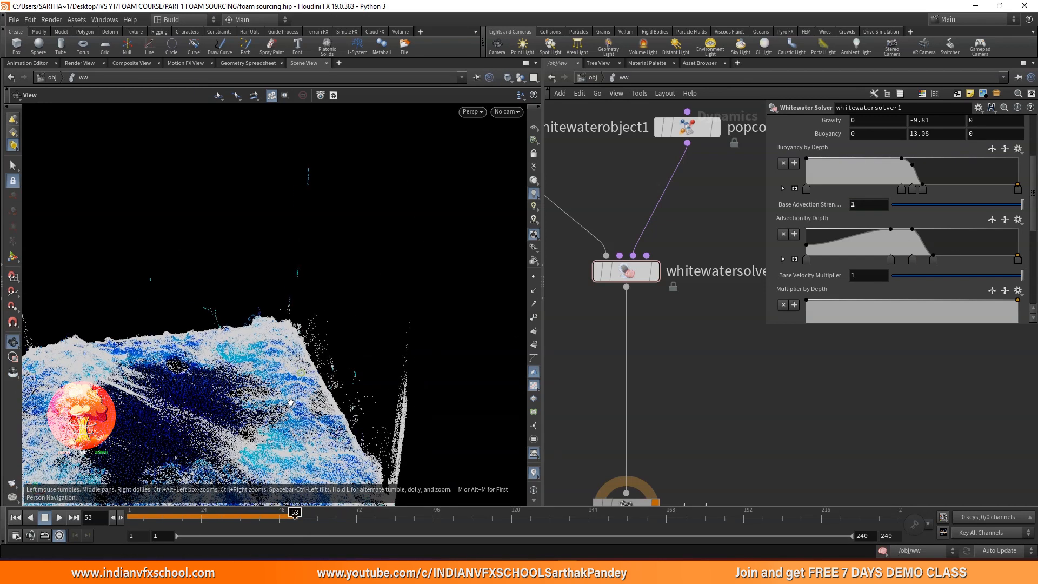
pyautogui.click(15, 517)
pyautogui.press('Up')
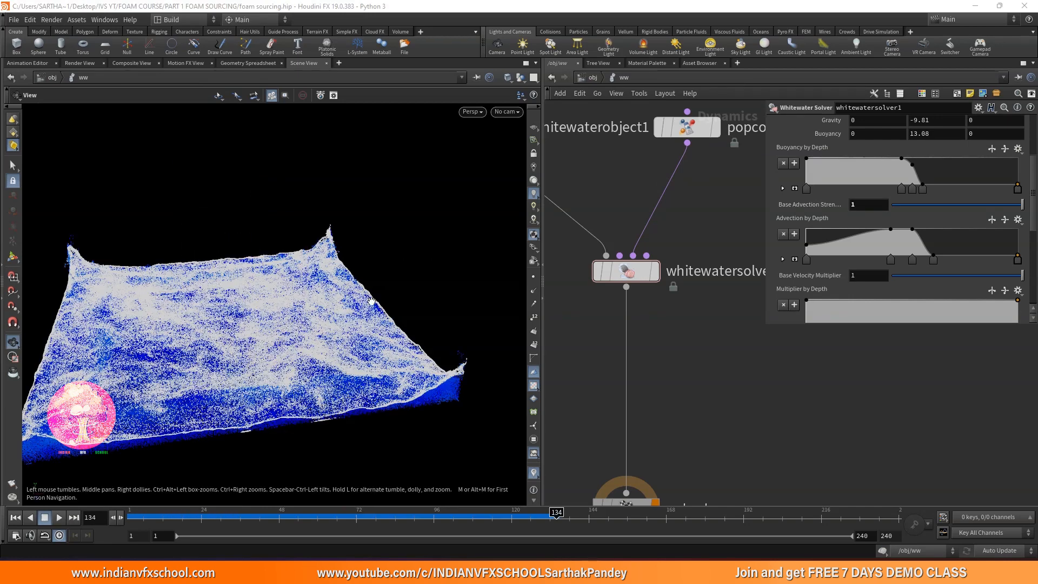
# Step: Scrub through the new simulation and examine the foam patterns on the water surface from above, including frame 119
pyautogui.moveTo(290, 297); pyautogui.dragTo(308, 294)
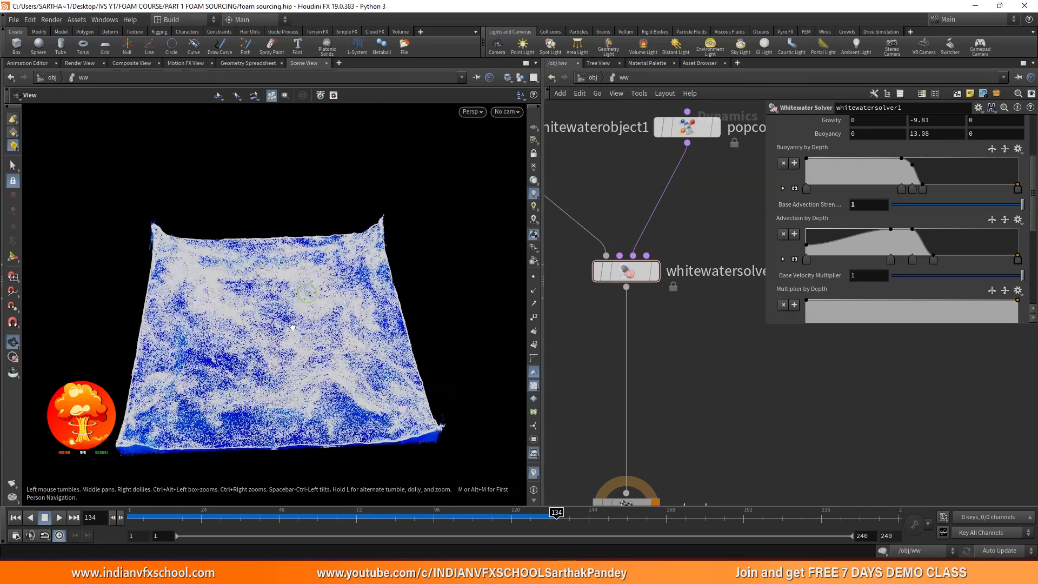
pyautogui.moveTo(217, 517); pyautogui.dragTo(274, 517)
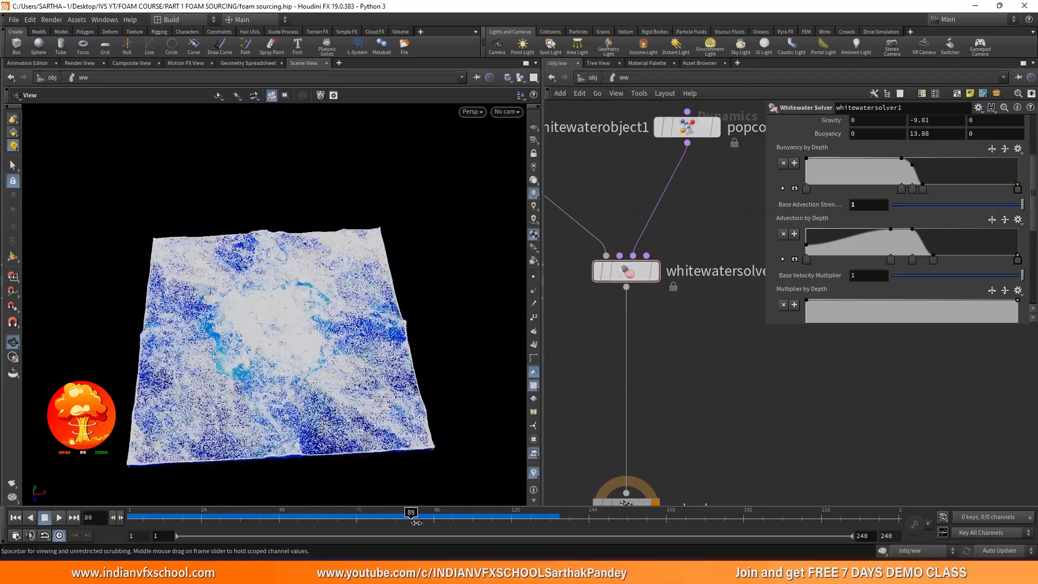
pyautogui.moveTo(478, 529); pyautogui.dragTo(508, 512)
pyautogui.moveTo(317, 371); pyautogui.dragTo(243, 437, button='right')
pyautogui.moveTo(243, 437); pyautogui.dragTo(287, 393)
pyautogui.moveTo(325, 349); pyautogui.dragTo(368, 319, button='right')
pyautogui.moveTo(368, 319); pyautogui.dragTo(324, 357)
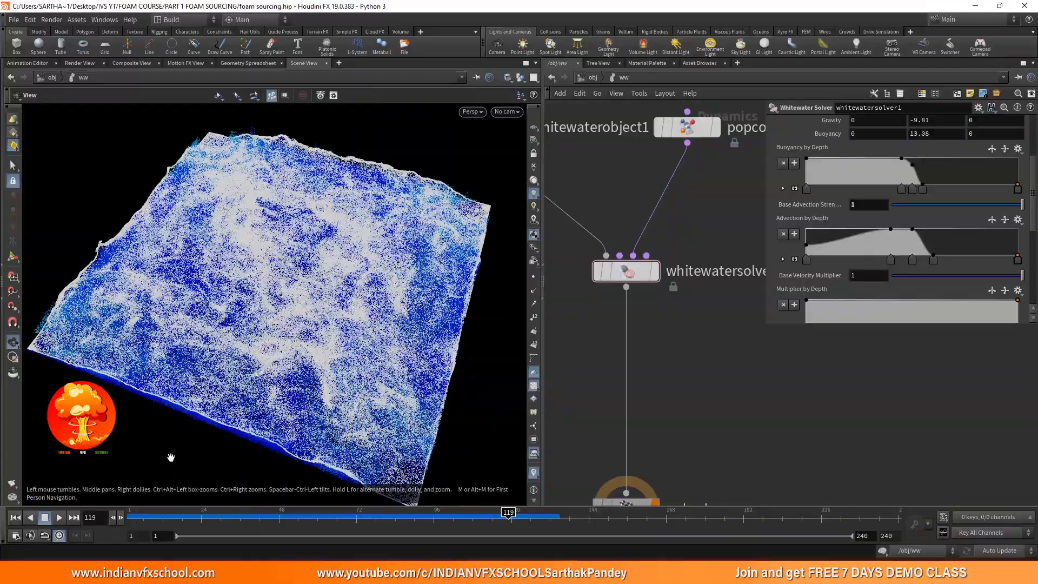
pyautogui.moveTo(140, 518); pyautogui.dragTo(303, 501)
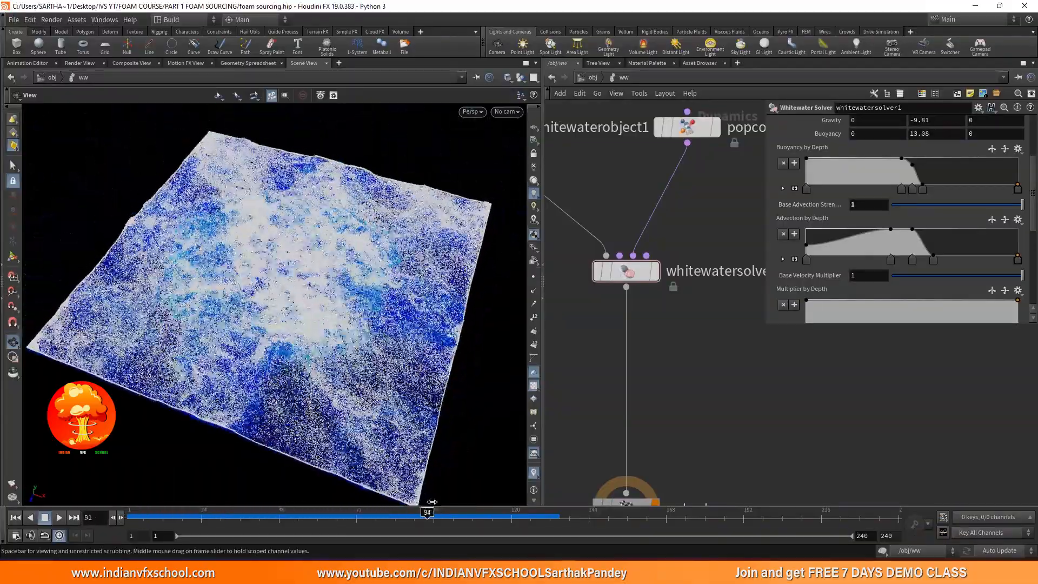
pyautogui.moveTo(488, 523); pyautogui.dragTo(316, 525)
# Step: Set the Base Advection Strength to 100000, play the simulation from frame 1, and stop at frame 81
pyautogui.moveTo(401, 526); pyautogui.dragTo(130, 517)
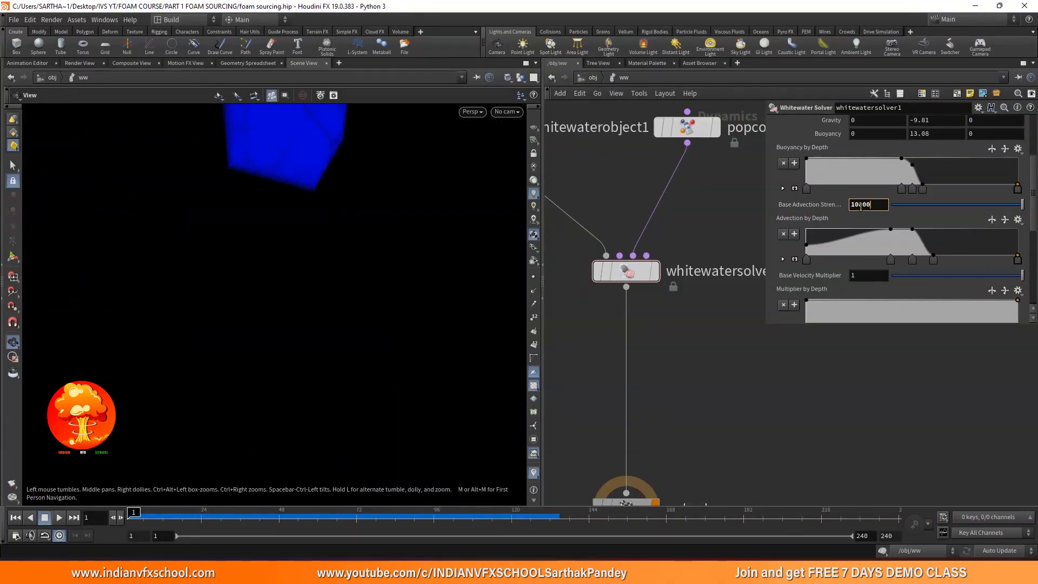
pyautogui.press('Return')
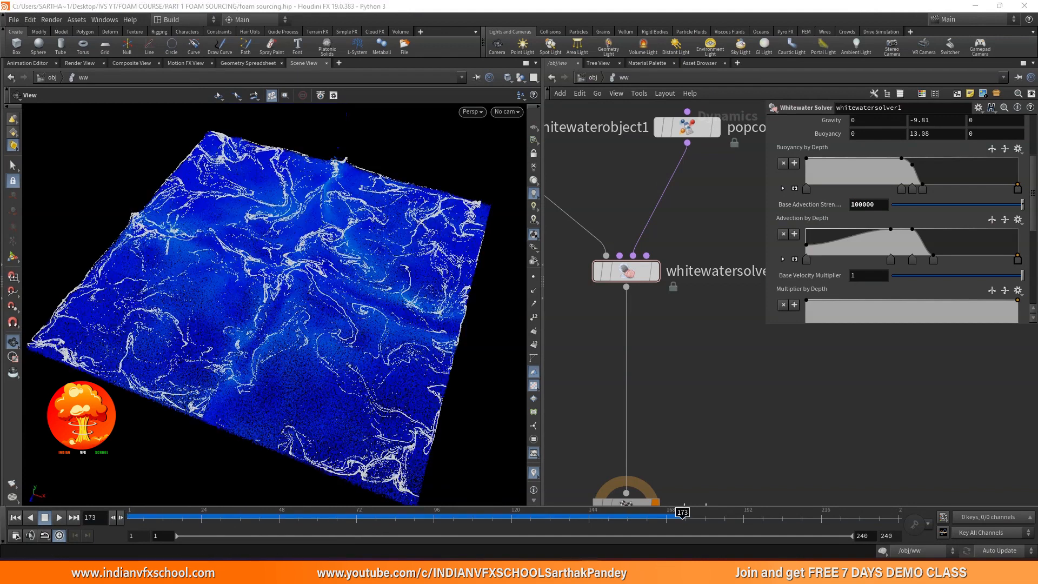
pyautogui.moveTo(153, 518); pyautogui.dragTo(84, 521)
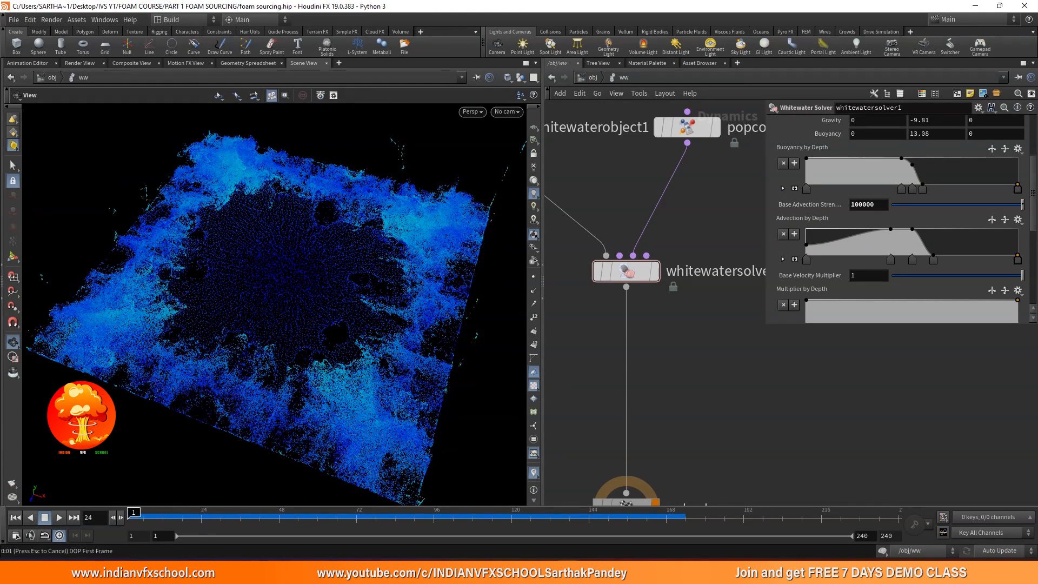
pyautogui.click(15, 518)
pyautogui.click(60, 517)
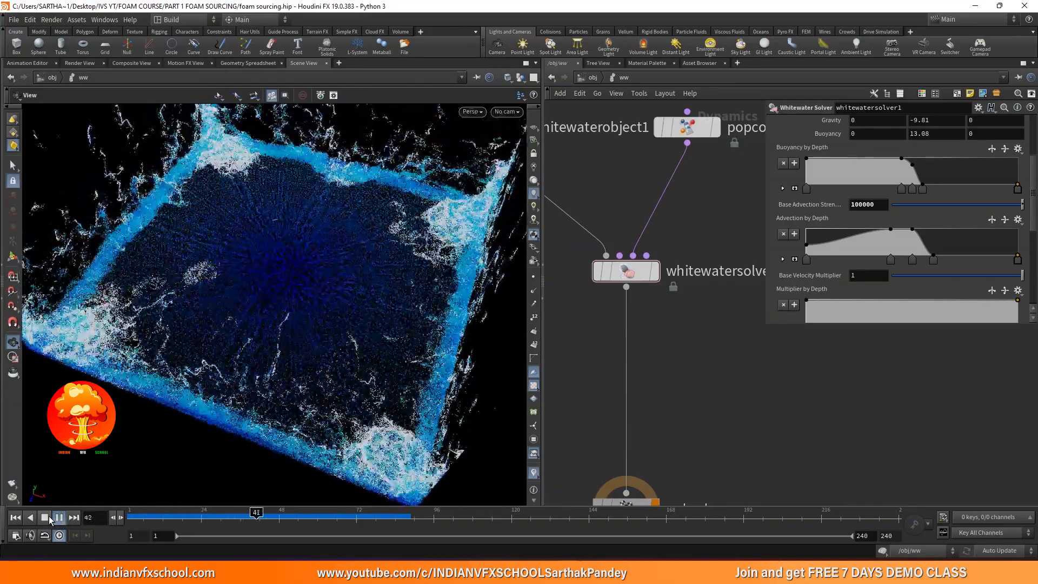
pyautogui.click(48, 519)
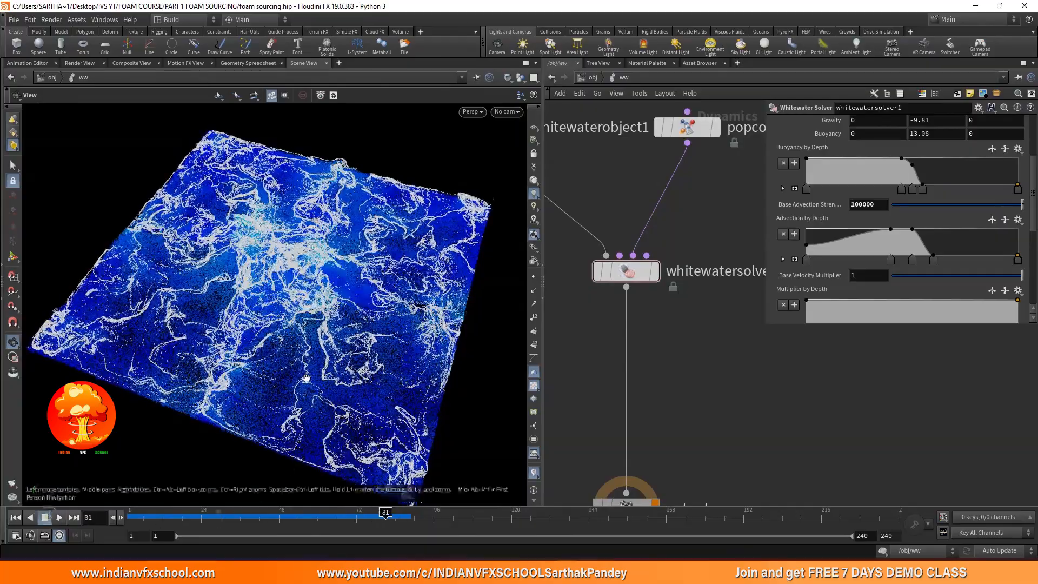
# Step: Go to frame 70 and examine the foam strands from above and close up
pyautogui.moveTo(306, 378); pyautogui.dragTo(282, 394)
pyautogui.moveTo(298, 517); pyautogui.dragTo(350, 514)
pyautogui.scroll(5, 270, 394)
pyautogui.scroll(-4, 270, 394)
pyautogui.moveTo(272, 378); pyautogui.dragTo(291, 294)
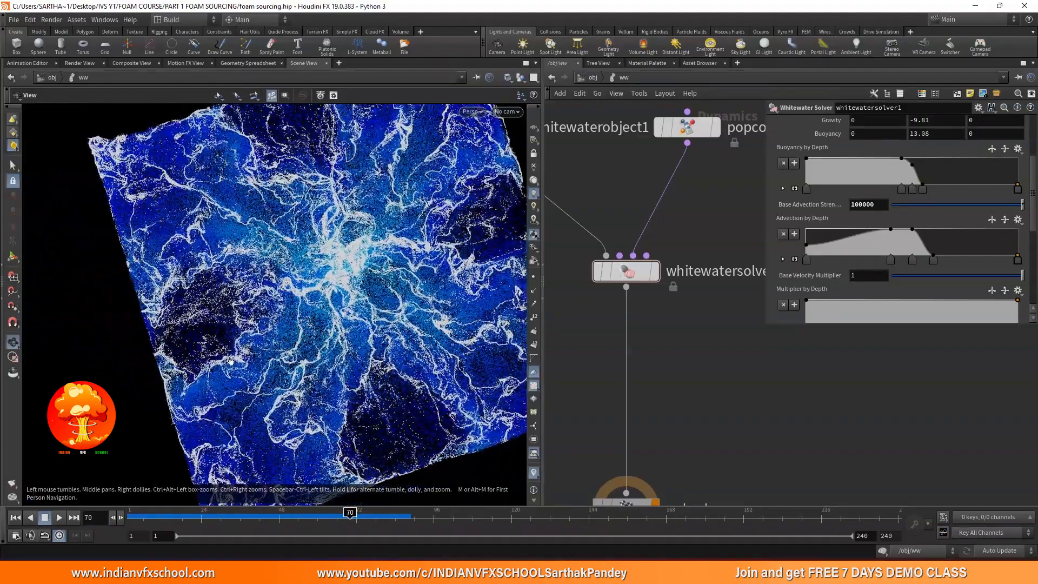
pyautogui.moveTo(328, 263); pyautogui.dragTo(303, 313, button='middle')
pyautogui.moveTo(190, 271); pyautogui.dragTo(179, 130, button='right')
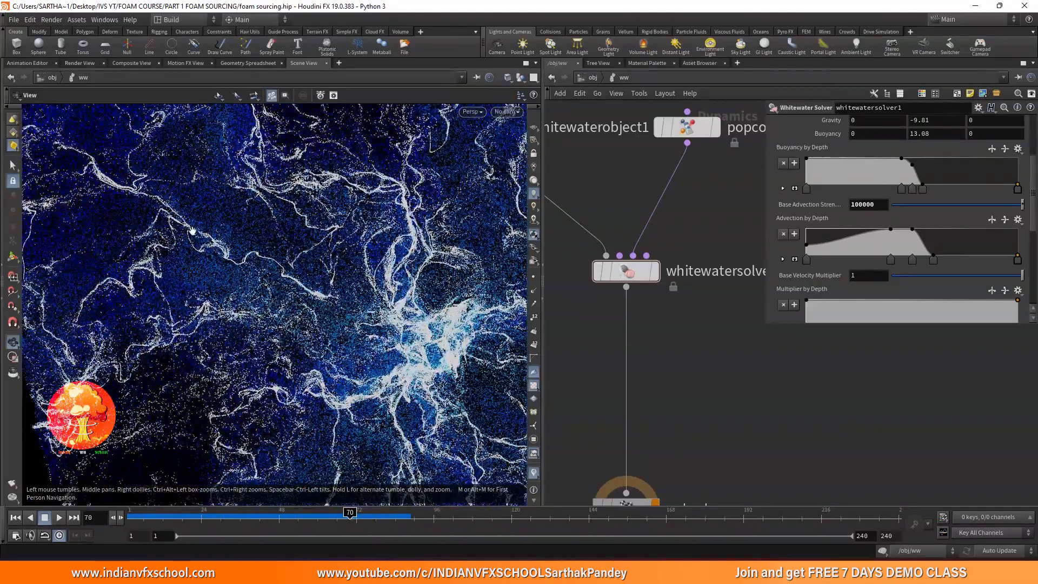
pyautogui.moveTo(187, 230); pyautogui.dragTo(189, 332, button='right')
pyautogui.moveTo(189, 333); pyautogui.dragTo(201, 298, button='middle')
# Step: Scrub to frame 83 and review the overall foam distribution across the whole surface
pyautogui.moveTo(219, 514); pyautogui.dragTo(393, 523)
pyautogui.moveTo(313, 328); pyautogui.dragTo(310, 372, button='right')
pyautogui.moveTo(310, 372); pyautogui.dragTo(308, 324)
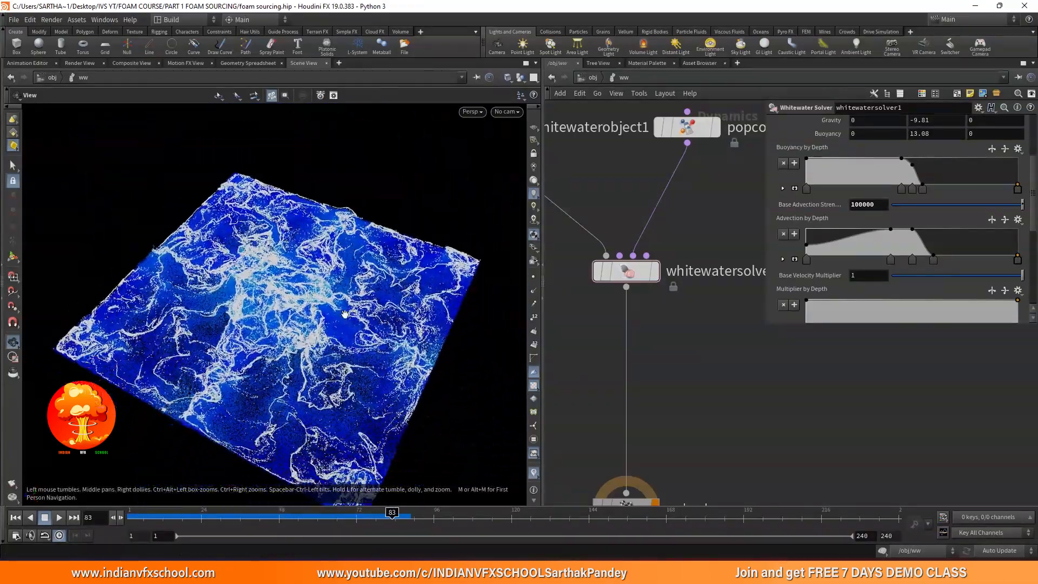
pyautogui.click(303, 516)
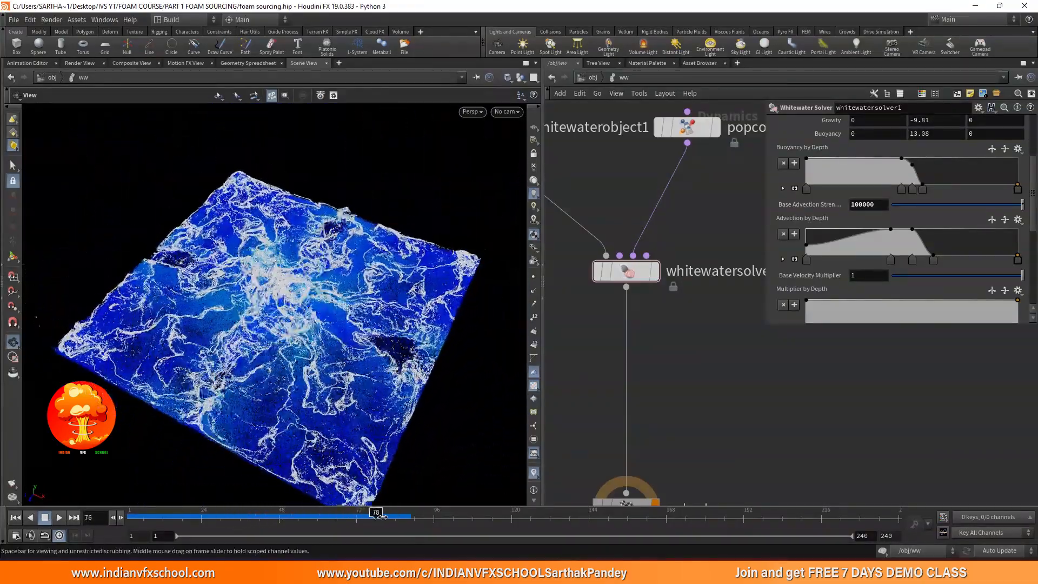
# Step: Revert the Base Advection Strength to its default, set the Base Velocity Multiplier to 10, and play the simulation from frame 1
pyautogui.moveTo(396, 517); pyautogui.dragTo(44, 522)
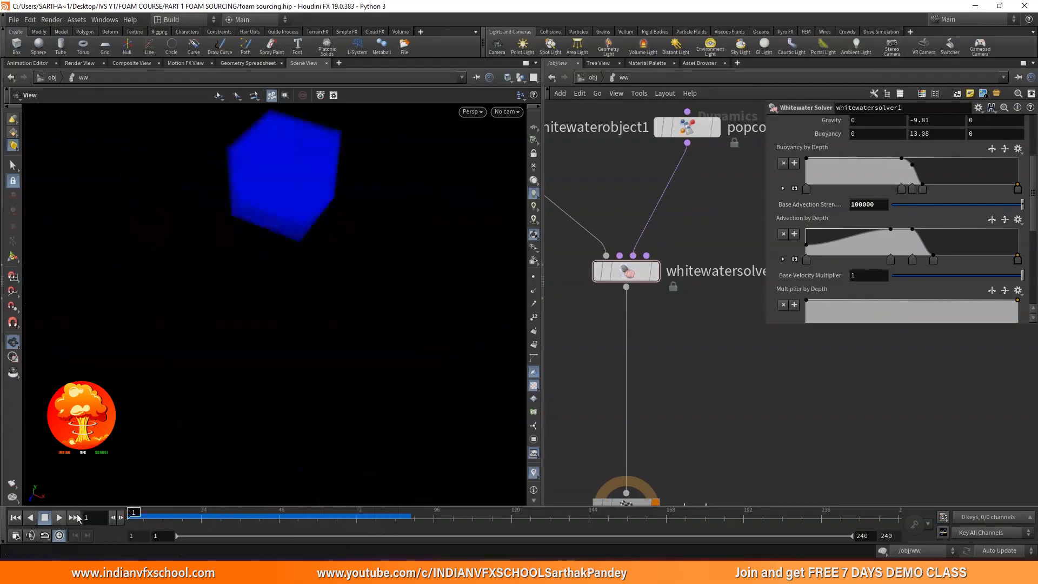
pyautogui.rightClick(812, 205)
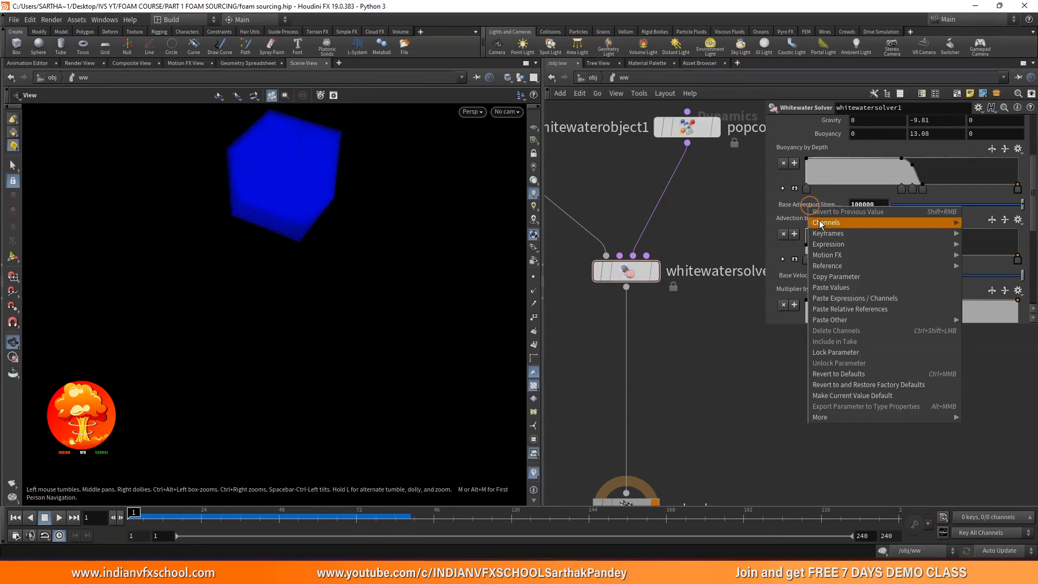
pyautogui.click(856, 378)
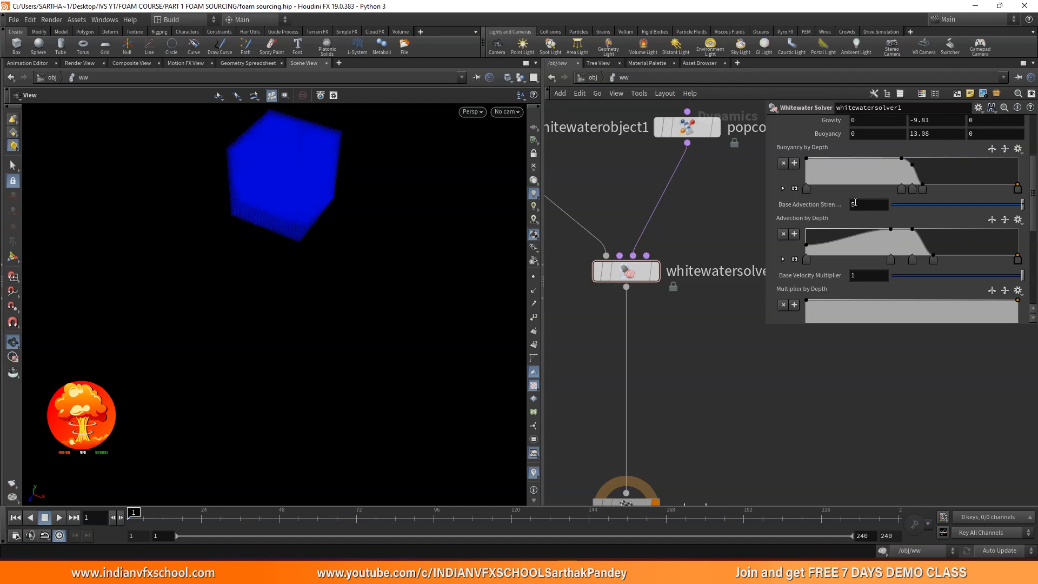
pyautogui.scroll(-3, 797, 201)
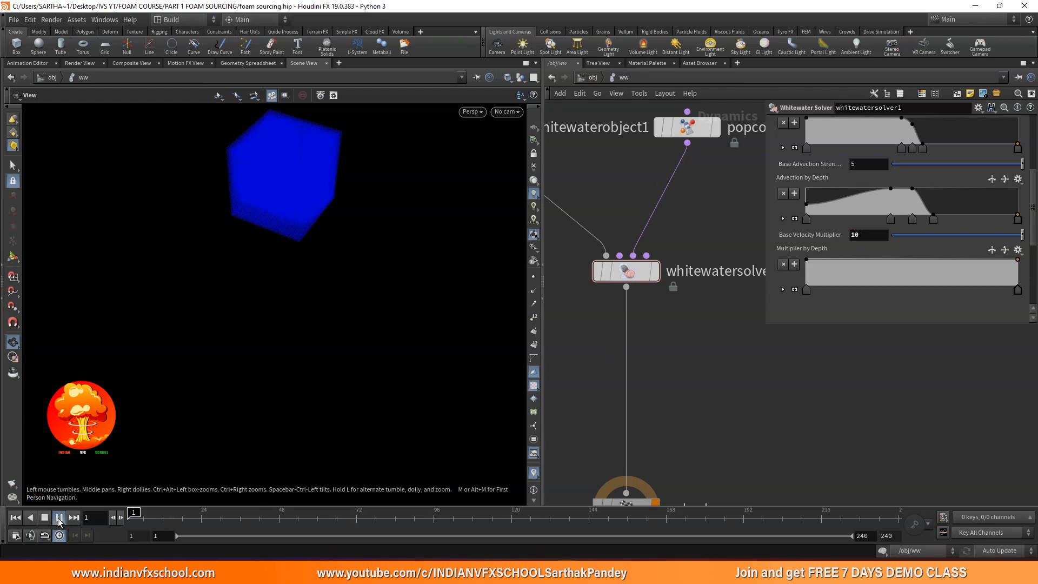
pyautogui.click(59, 518)
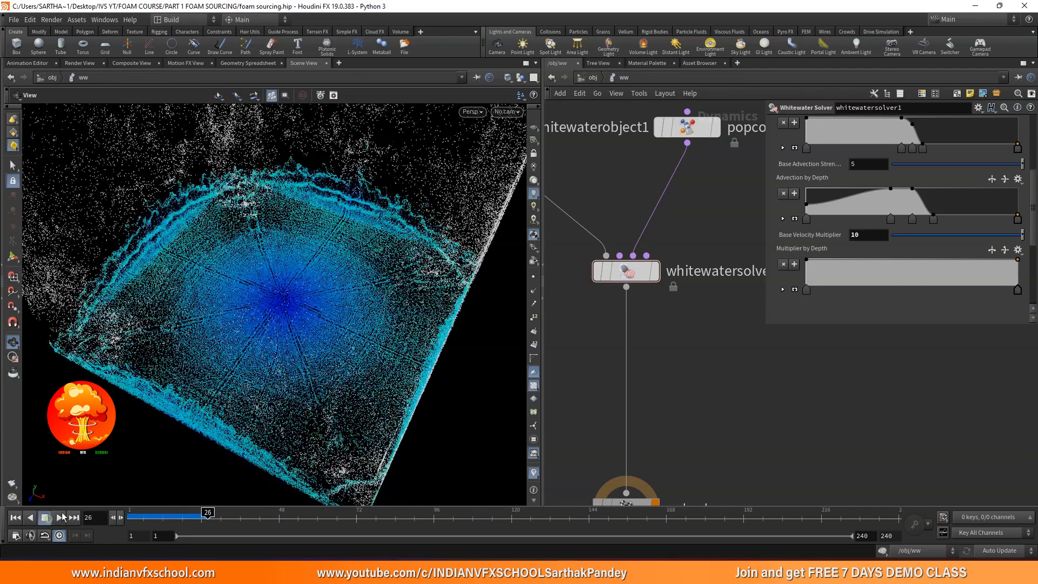
# Step: Set the Base Velocity Multiplier to 2, play the simulation to about frame 74, and return to frame 1
pyautogui.moveTo(264, 266); pyautogui.dragTo(367, 333)
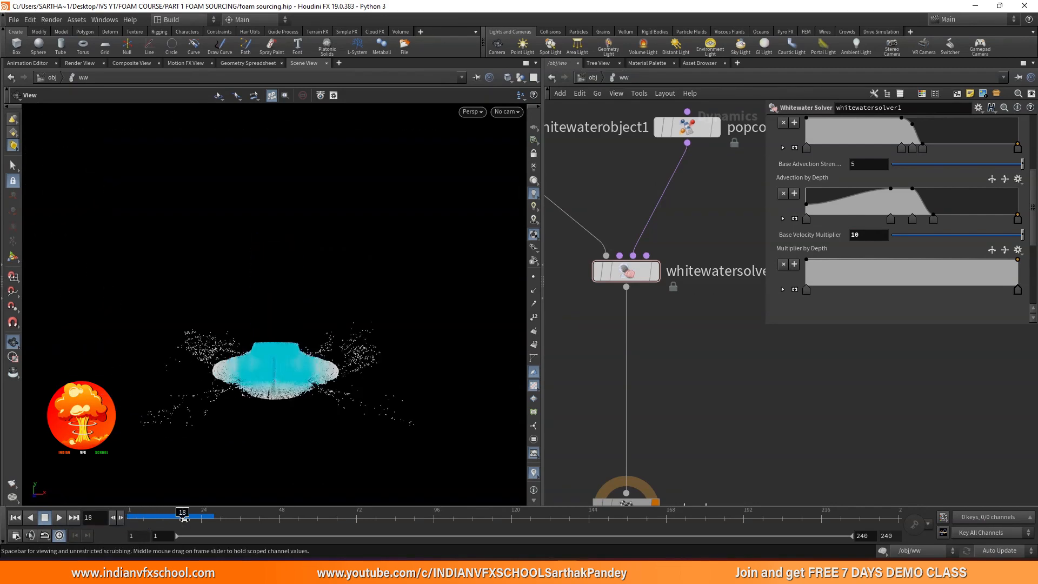
pyautogui.moveTo(124, 520); pyautogui.dragTo(121, 521)
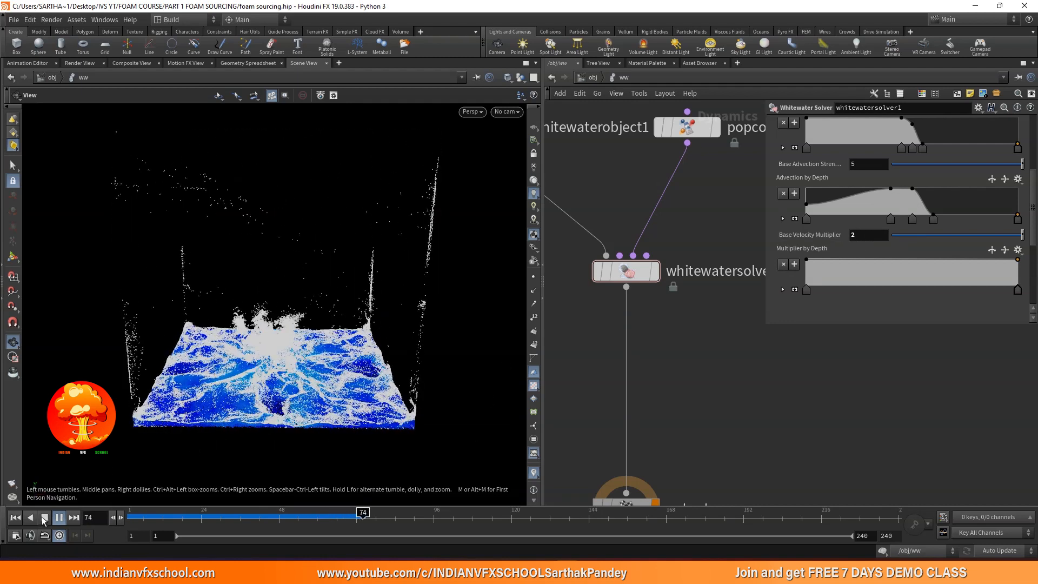
pyautogui.click(140, 518)
pyautogui.moveTo(198, 518); pyautogui.dragTo(104, 526)
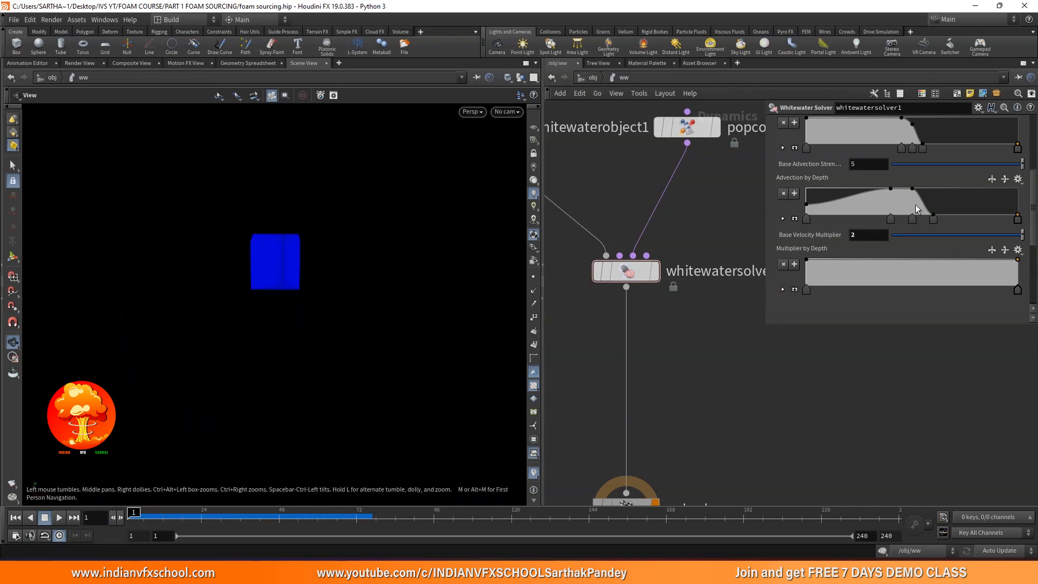
# Step: Enable Density Control in the whitewater solver's foam clumping settings, play the simulation to frame 52, and return to frame 1
pyautogui.scroll(5, 917, 209)
pyautogui.click(865, 201)
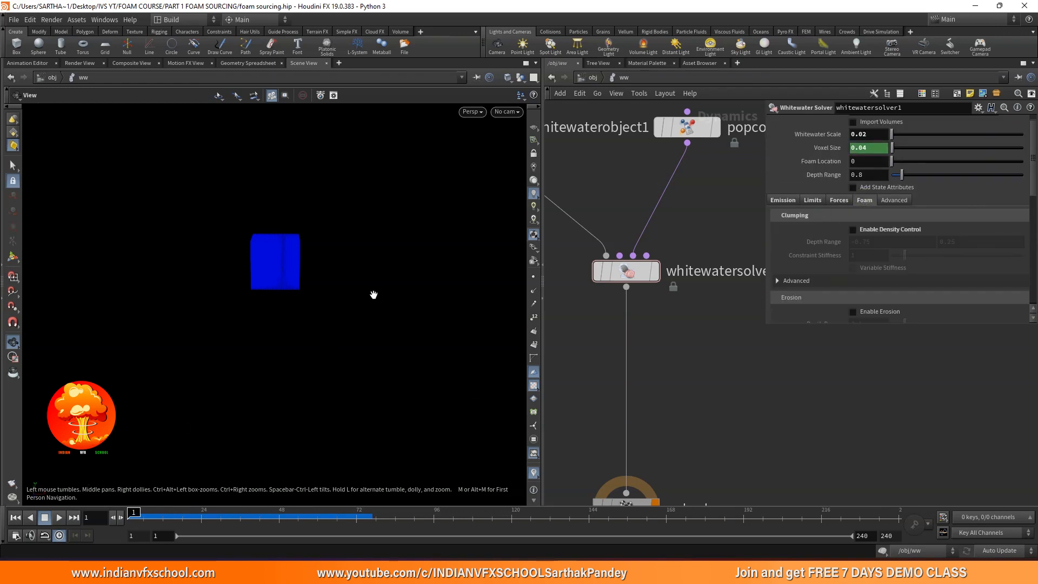
pyautogui.moveTo(376, 294); pyautogui.dragTo(356, 328)
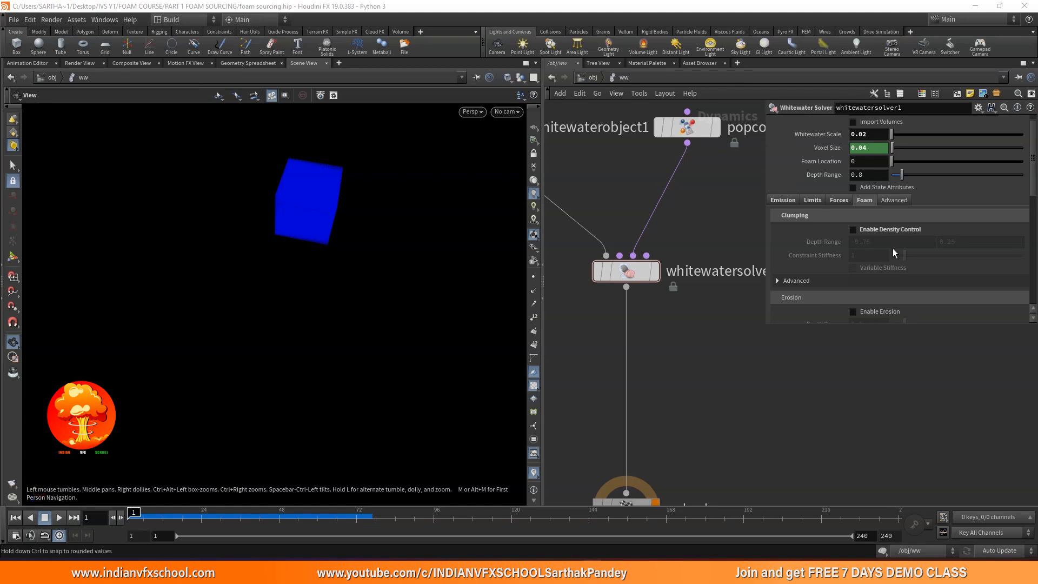
pyautogui.click(866, 232)
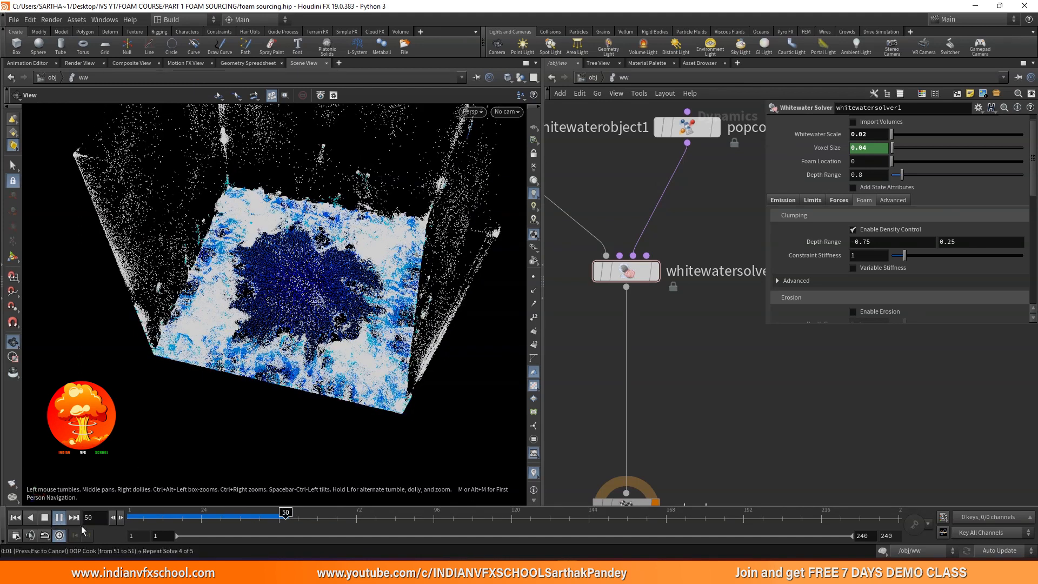
pyautogui.click(167, 523)
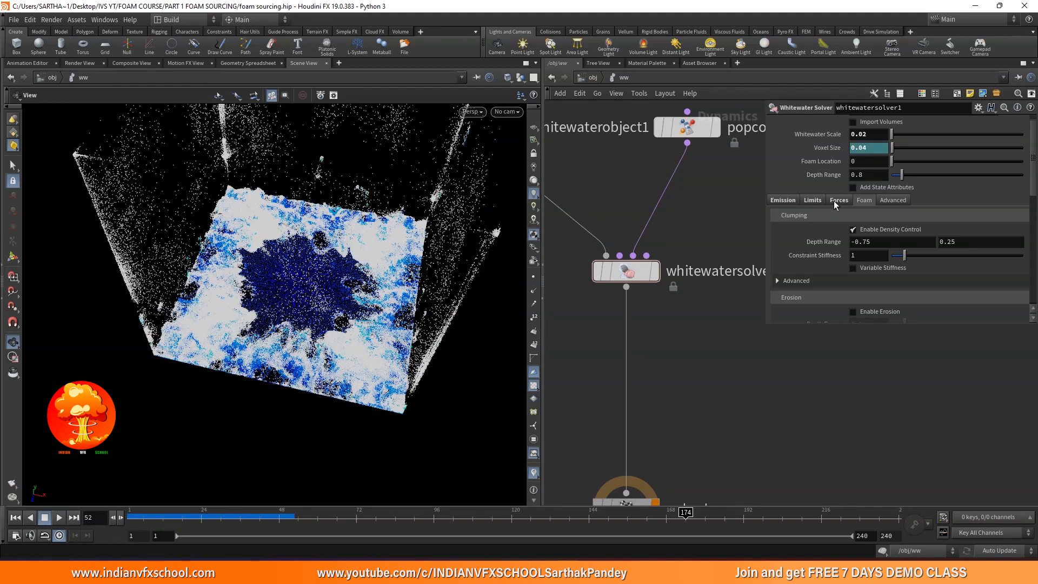
pyautogui.click(16, 518)
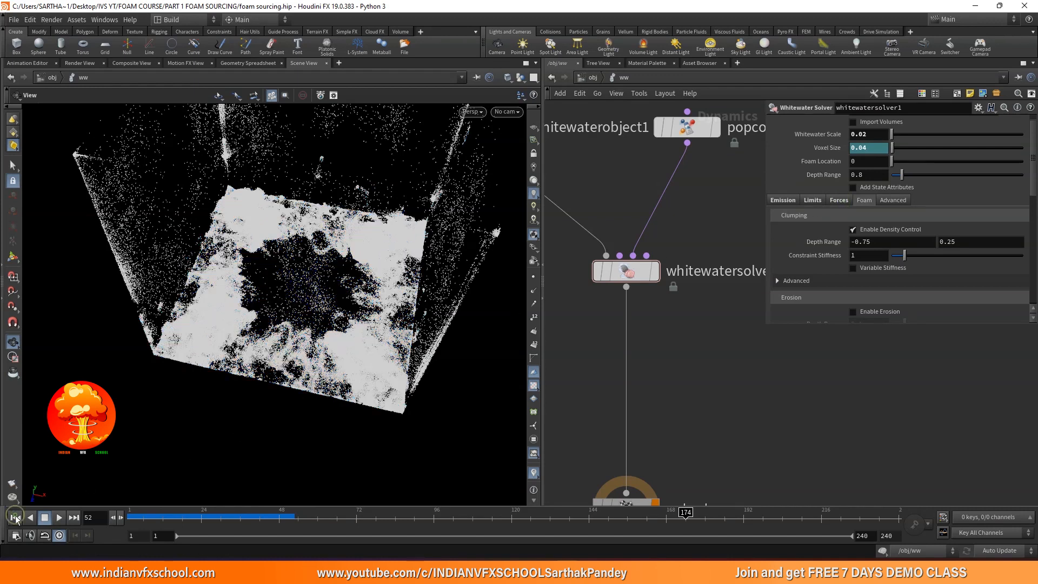
# Step: Set the Base Velocity Multiplier in the solver's forces to 1
pyautogui.click(840, 200)
pyautogui.scroll(-5, 816, 191)
pyautogui.scroll(-2, 822, 208)
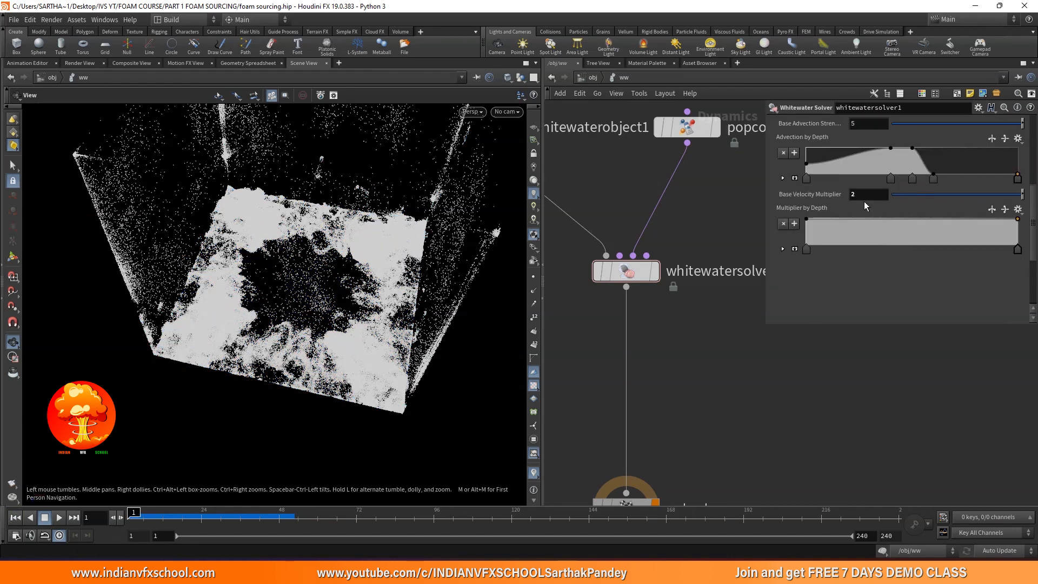
pyautogui.write('1')
pyautogui.press('Return')
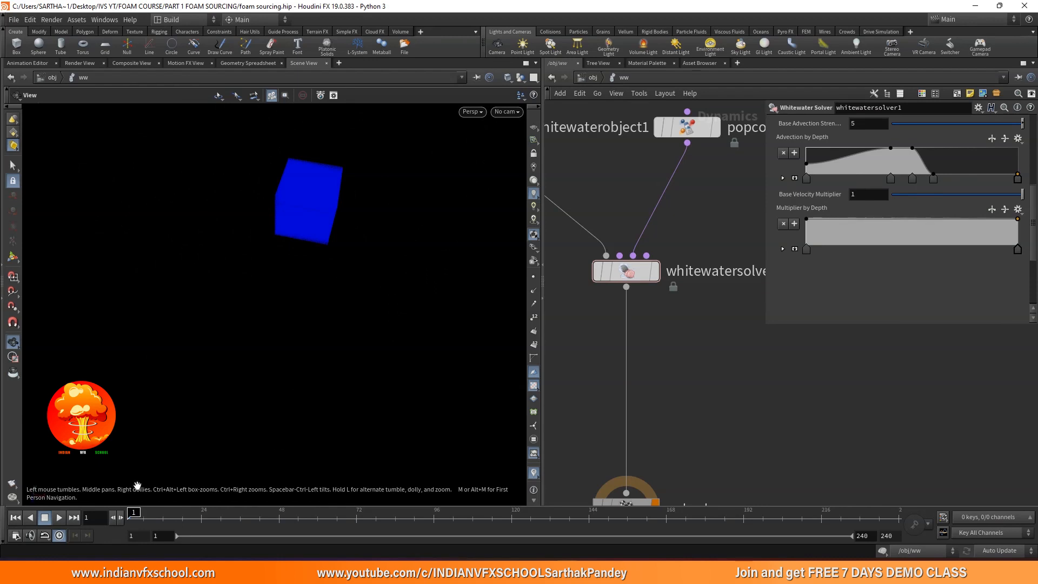
# Step: Flipbook the foam simulation from frame 1 and stop the recording at about frame 193
pyautogui.scroll(5, 826, 186)
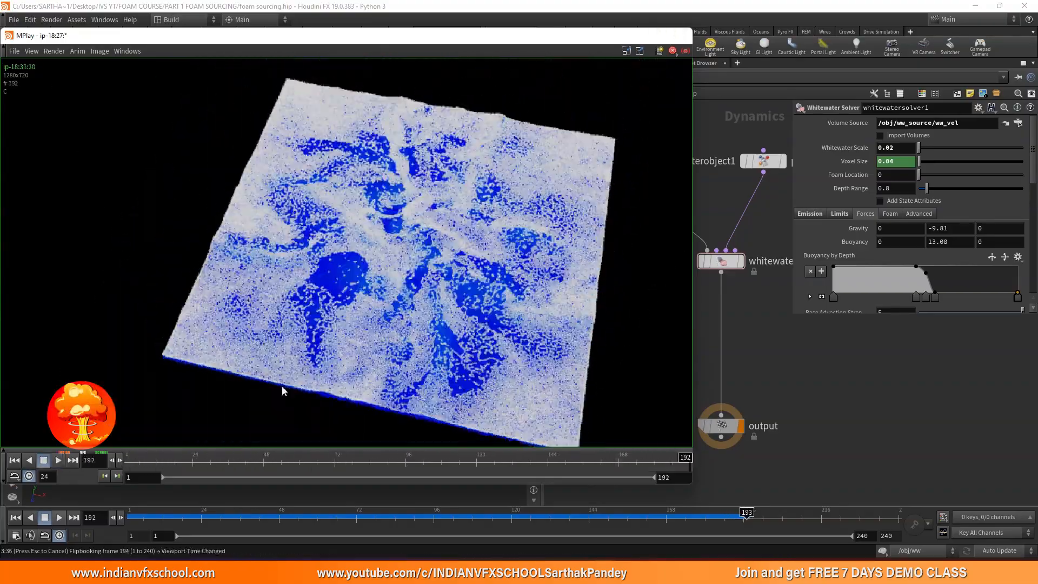
pyautogui.hotkey('alt', 'Tab')
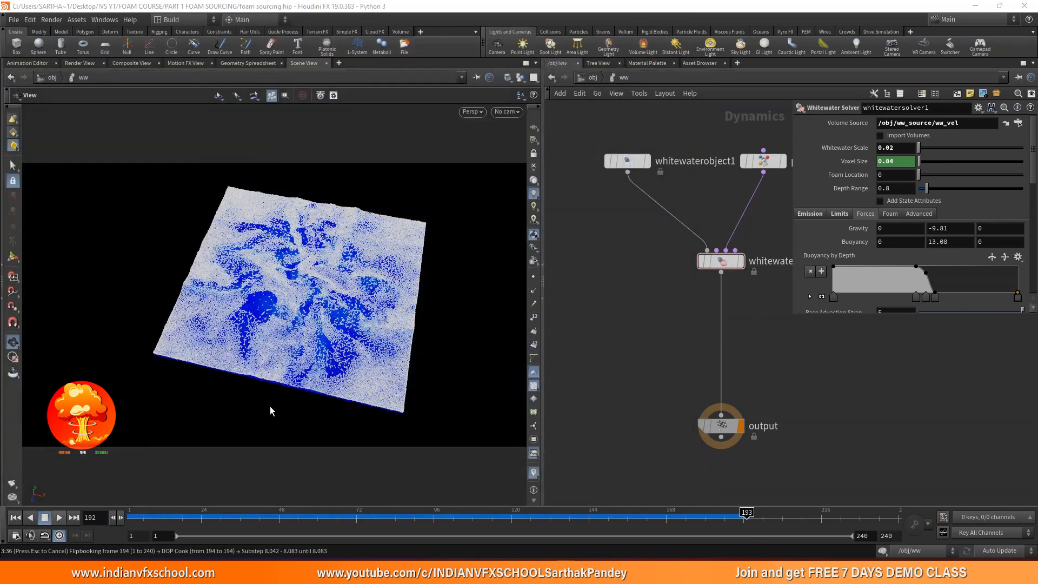
pyautogui.press('Escape')
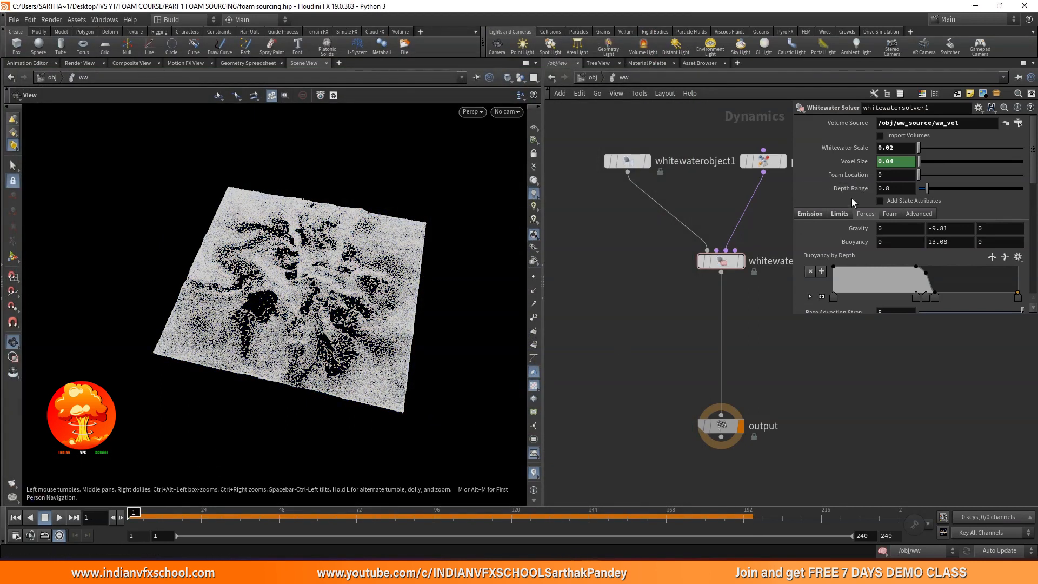
# Step: Set the Base Advection Strength to 5000, flipbook the simulation from frame 1, and play back the recorded frames
pyautogui.click(839, 214)
pyautogui.scroll(-2, 832, 213)
pyautogui.click(864, 146)
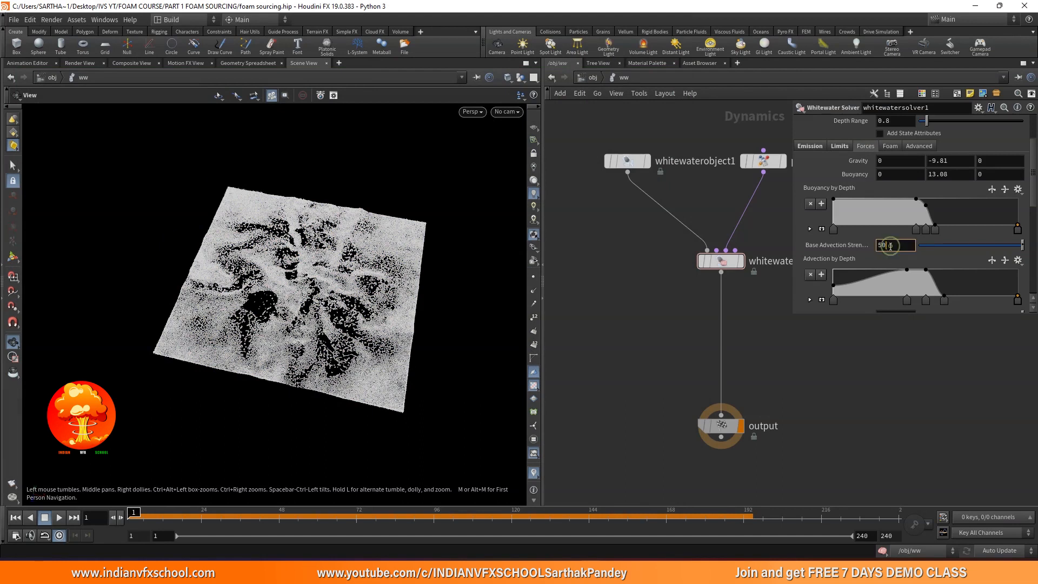
pyautogui.press('Return')
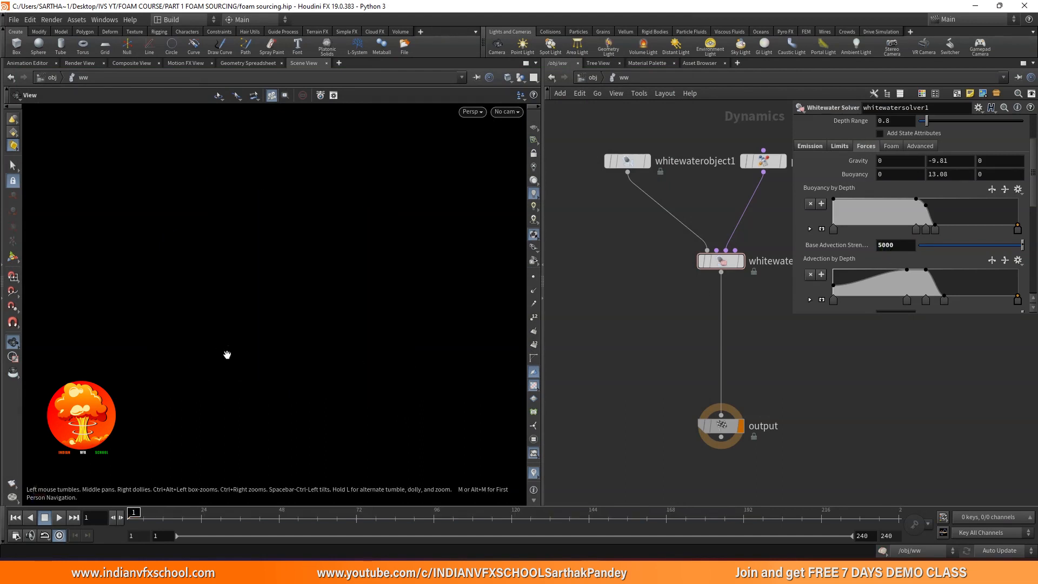
pyautogui.click(13, 484)
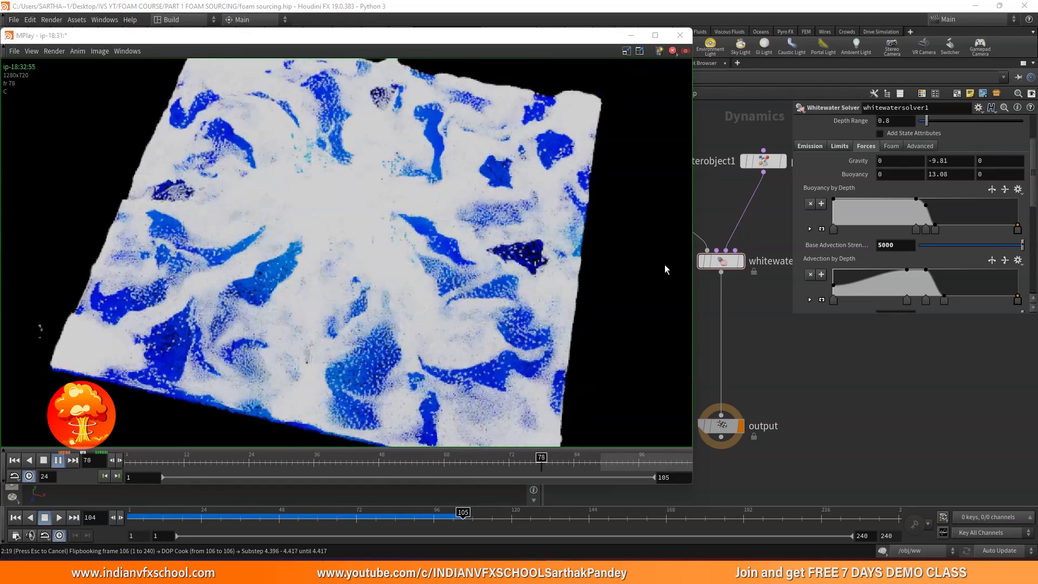
pyautogui.moveTo(359, 461); pyautogui.dragTo(682, 458)
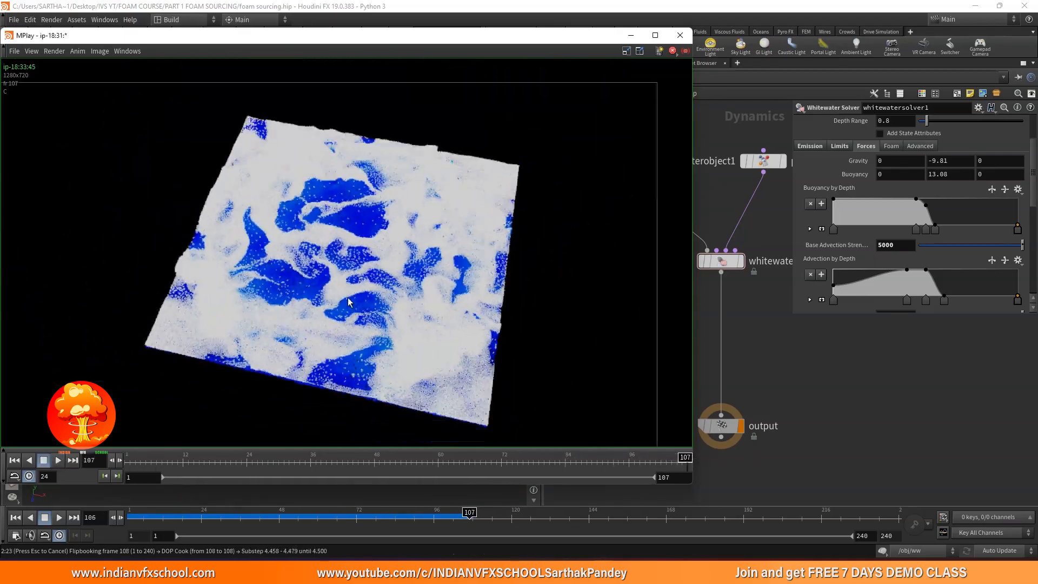
pyautogui.click(60, 459)
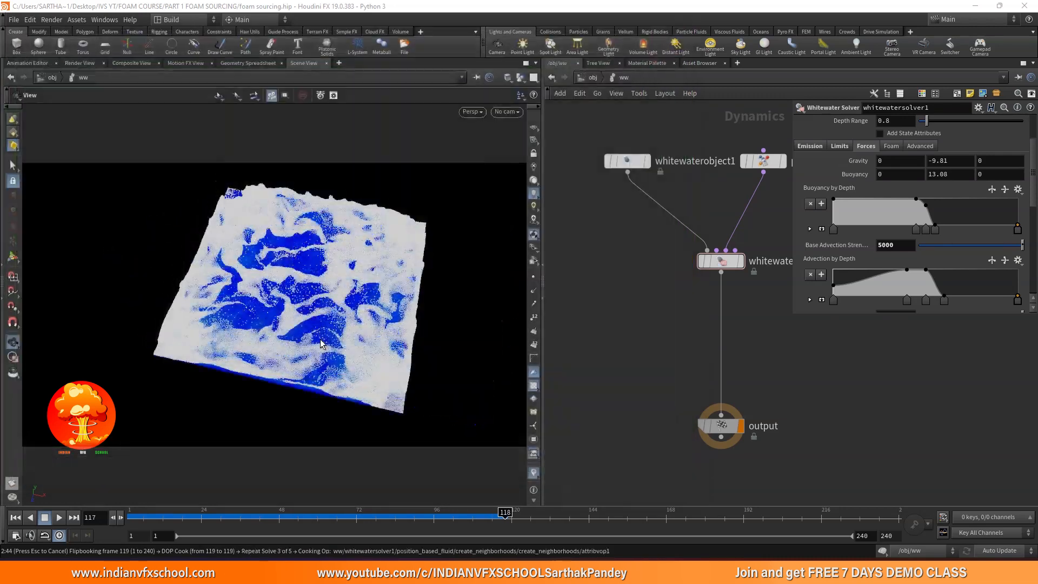
# Step: Stop the flipbook, return to frame 1, and set the foam's Constraint Stiffness to 0.0001 and Tensile Strength to 0.00001
pyautogui.moveTo(136, 513); pyautogui.dragTo(42, 514)
pyautogui.click(891, 147)
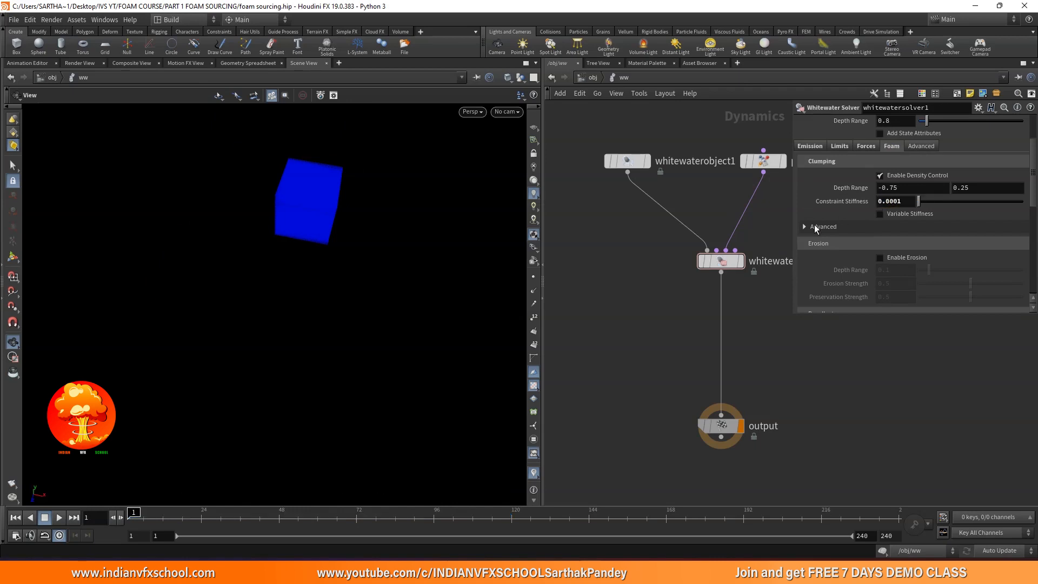
pyautogui.click(808, 226)
pyautogui.scroll(-3, 849, 219)
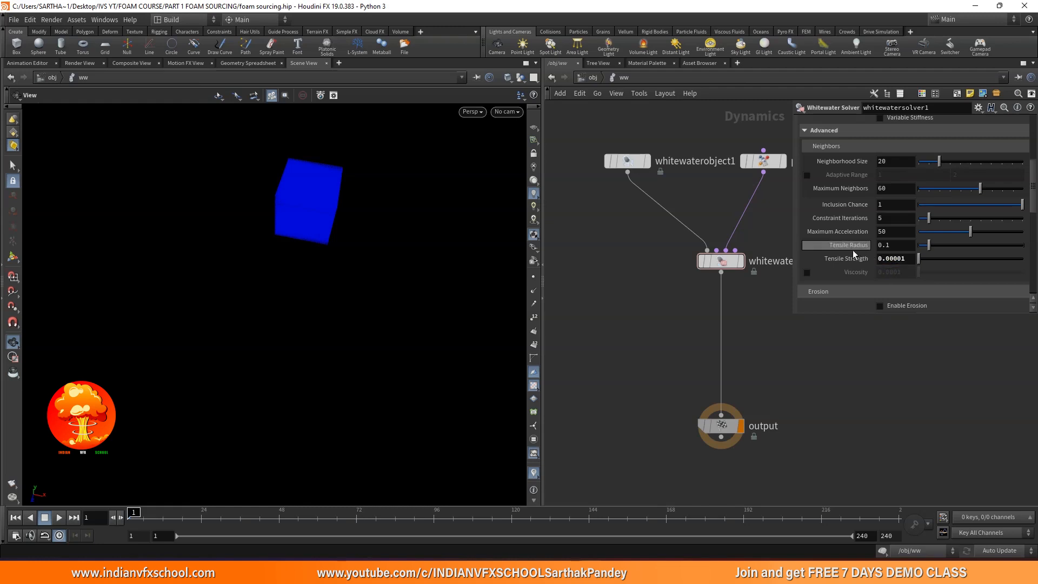
pyautogui.scroll(3, 865, 256)
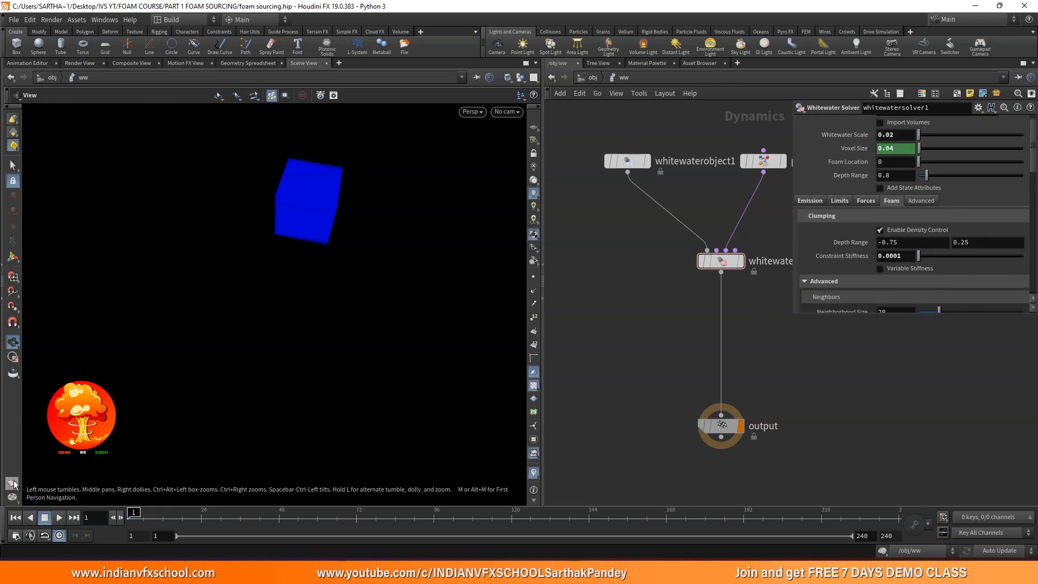
# Step: Flipbook the simulation to frame 122, review the foam strands in the recording, close it, and scrub the scene to frame 83
pyautogui.click(13, 483)
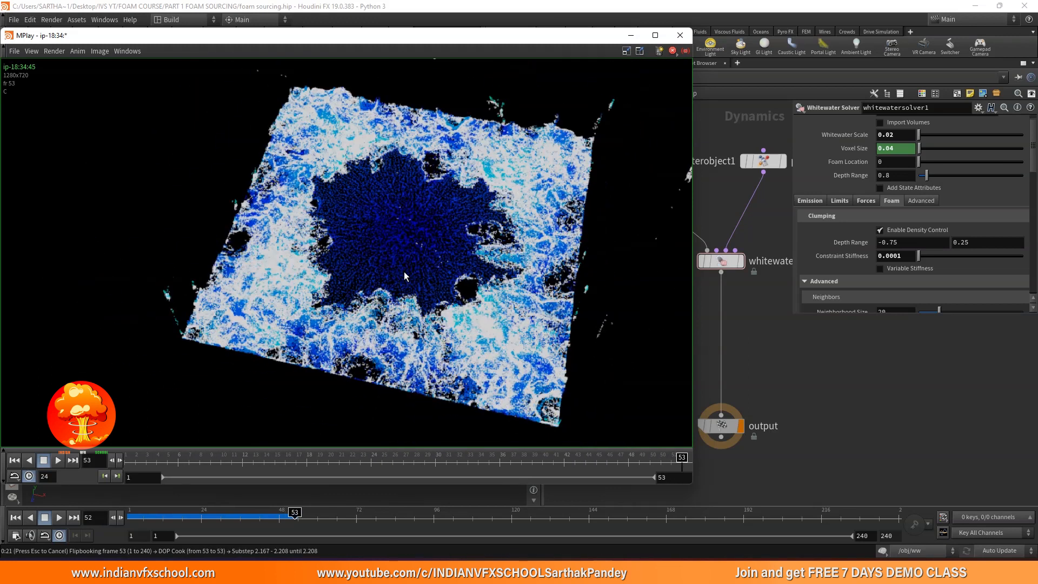
pyautogui.scroll(1, 365, 286)
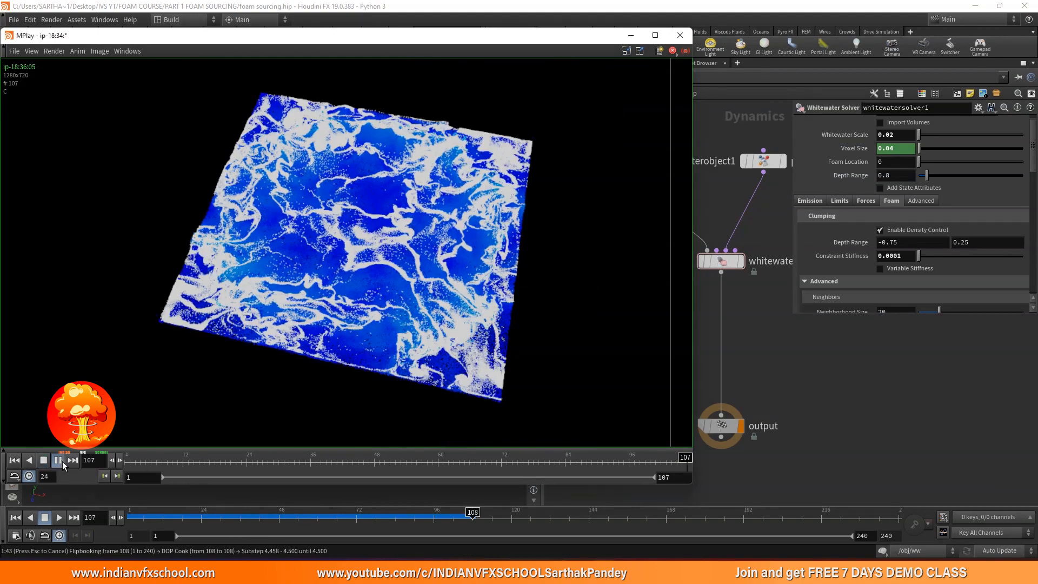
pyautogui.click(59, 461)
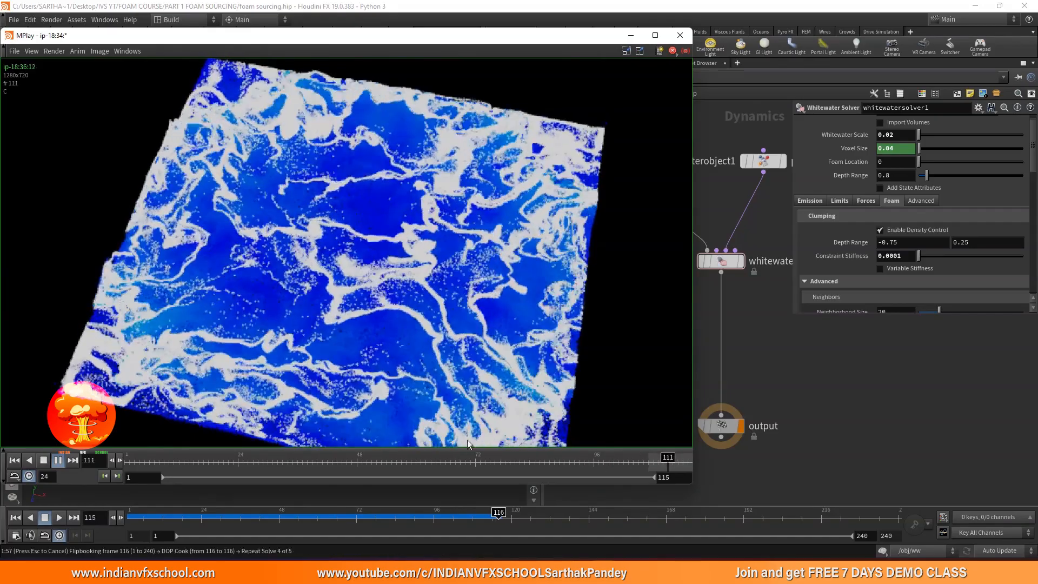
pyautogui.moveTo(423, 464); pyautogui.dragTo(608, 465)
pyautogui.scroll(-5, 355, 240)
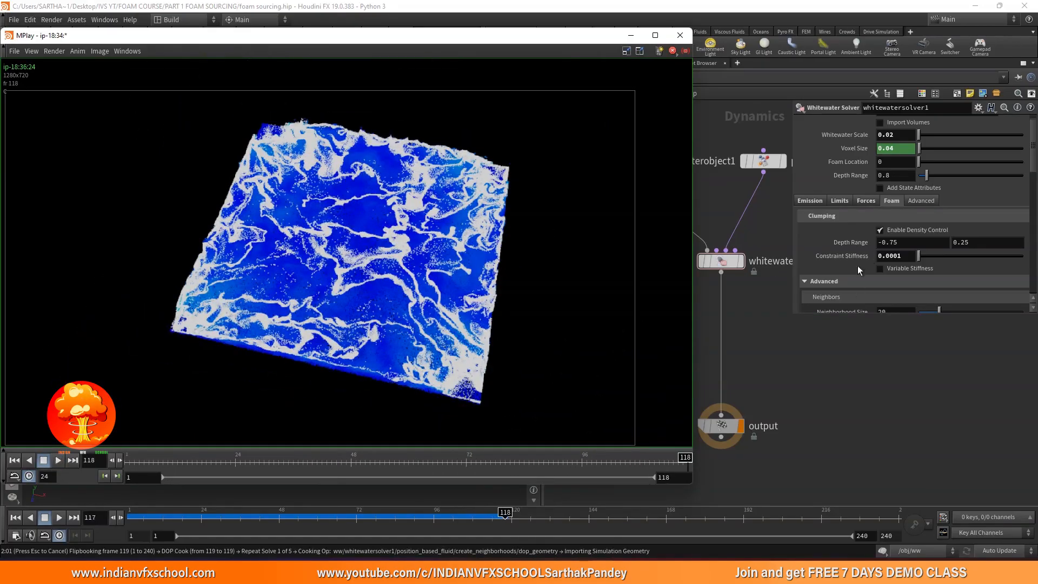
pyautogui.moveTo(400, 464); pyautogui.dragTo(561, 406)
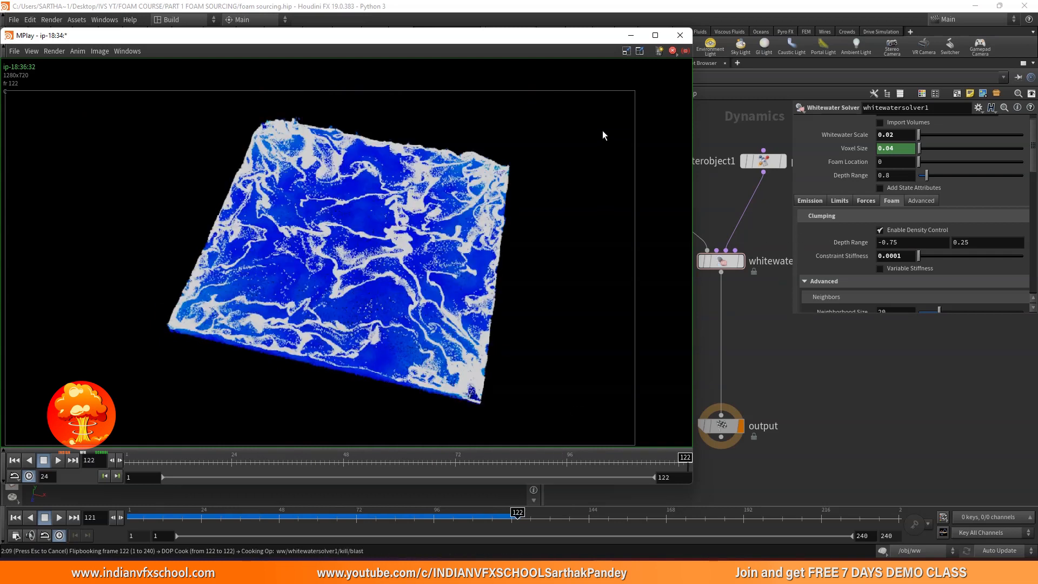
pyautogui.click(680, 35)
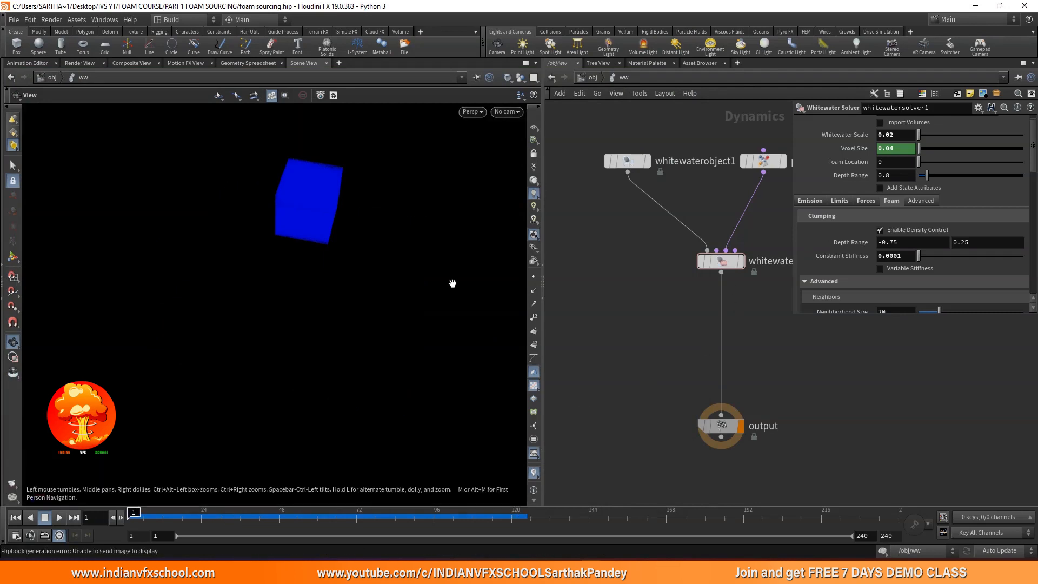
pyautogui.moveTo(151, 518); pyautogui.dragTo(393, 519)
# Step: Return to frame 1 and revert the Base Advection Strength to its default
pyautogui.click(868, 202)
pyautogui.scroll(-3, 819, 223)
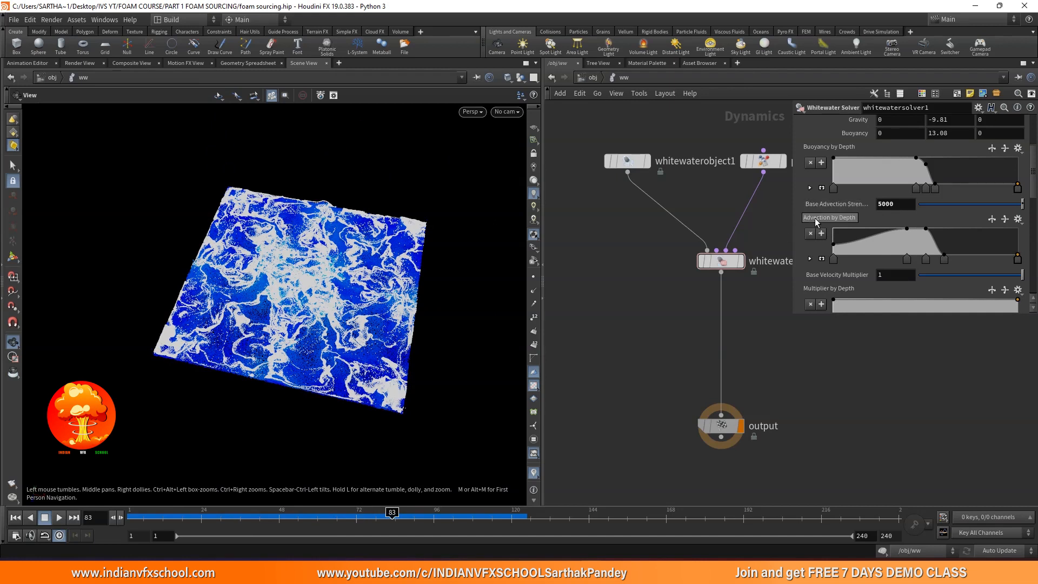
pyautogui.click(15, 518)
pyautogui.rightClick(838, 205)
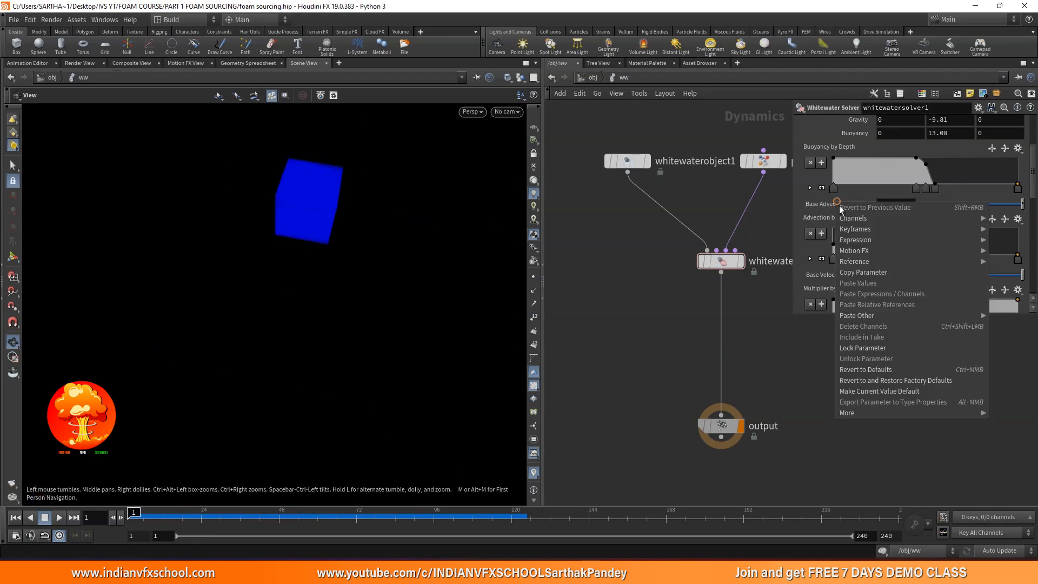
pyautogui.click(865, 370)
pyautogui.scroll(4, 835, 219)
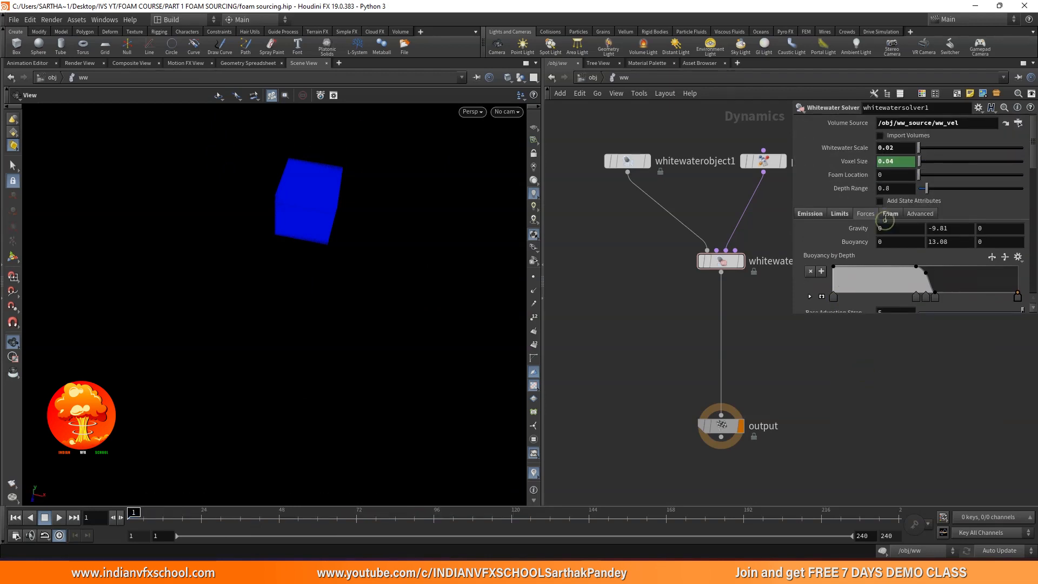
# Step: Disable Density Control in the foam clumping settings and review the advanced neighbor, tensile, erosion and repellant parameters
pyautogui.scroll(-1, 887, 222)
pyautogui.click(890, 200)
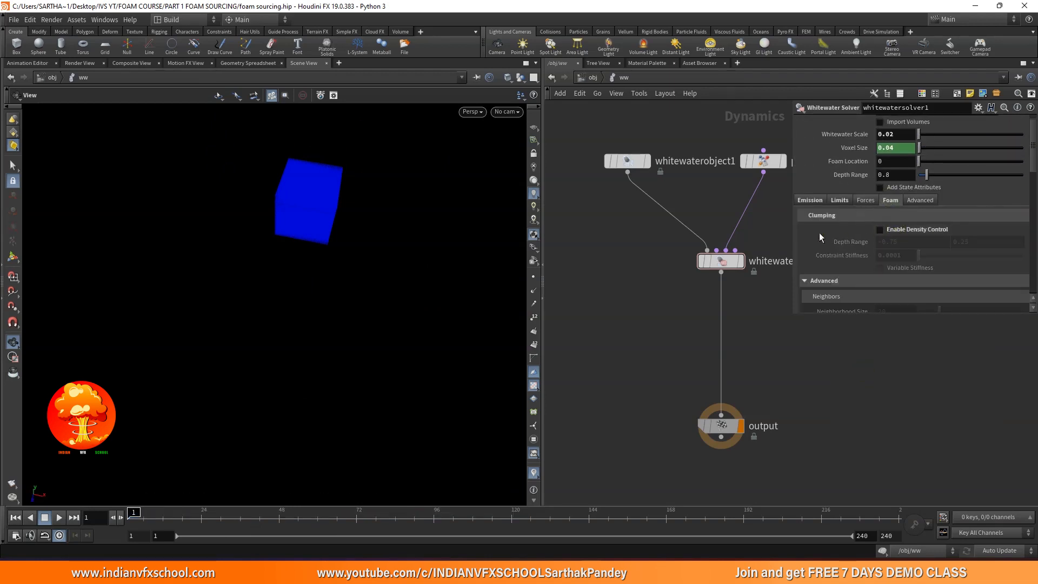
pyautogui.scroll(-1, 819, 233)
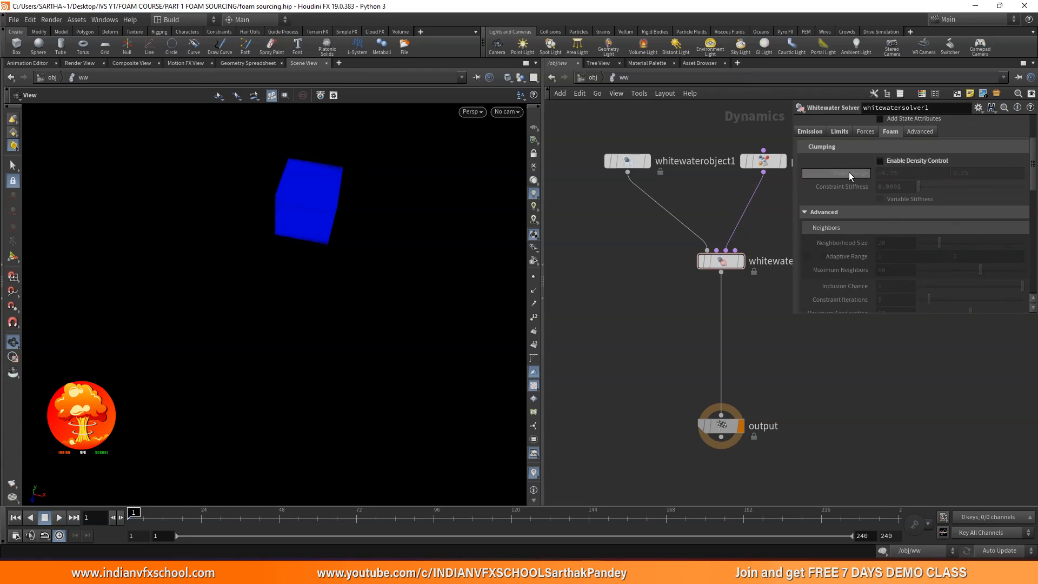
pyautogui.scroll(-2, 849, 172)
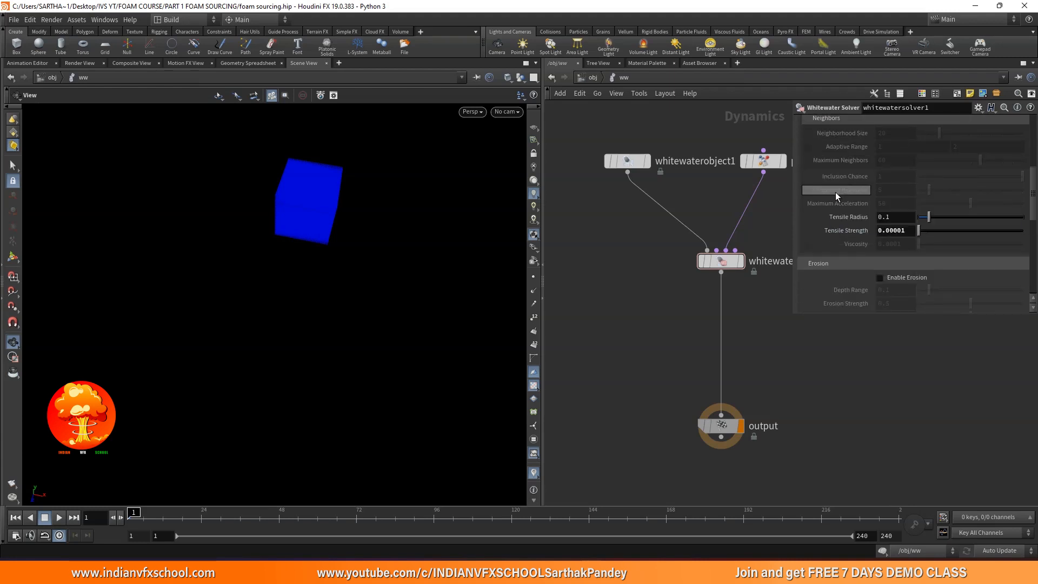
pyautogui.scroll(-1, 836, 192)
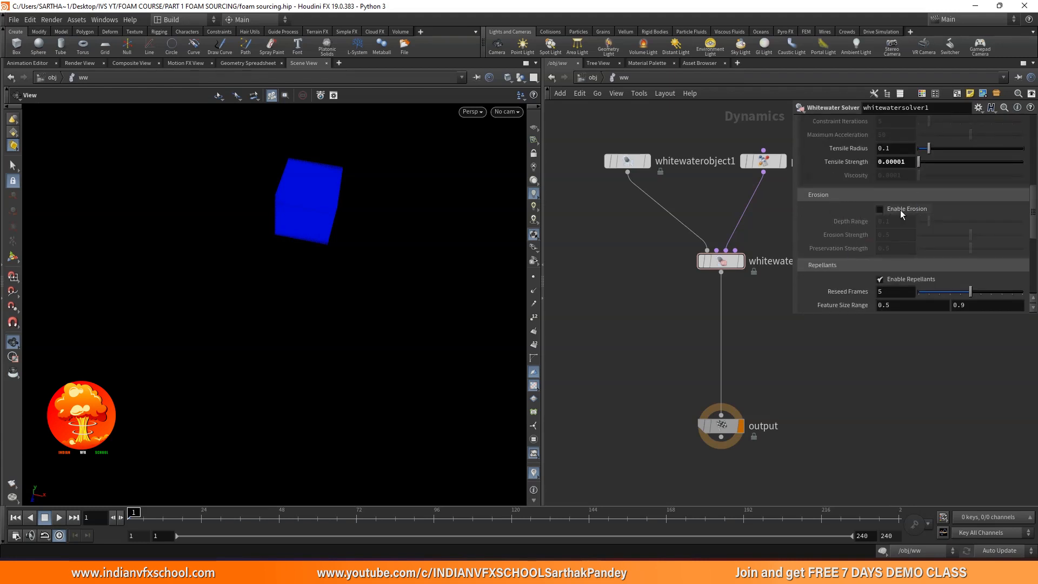
pyautogui.scroll(1, 872, 211)
pyautogui.scroll(2, 841, 202)
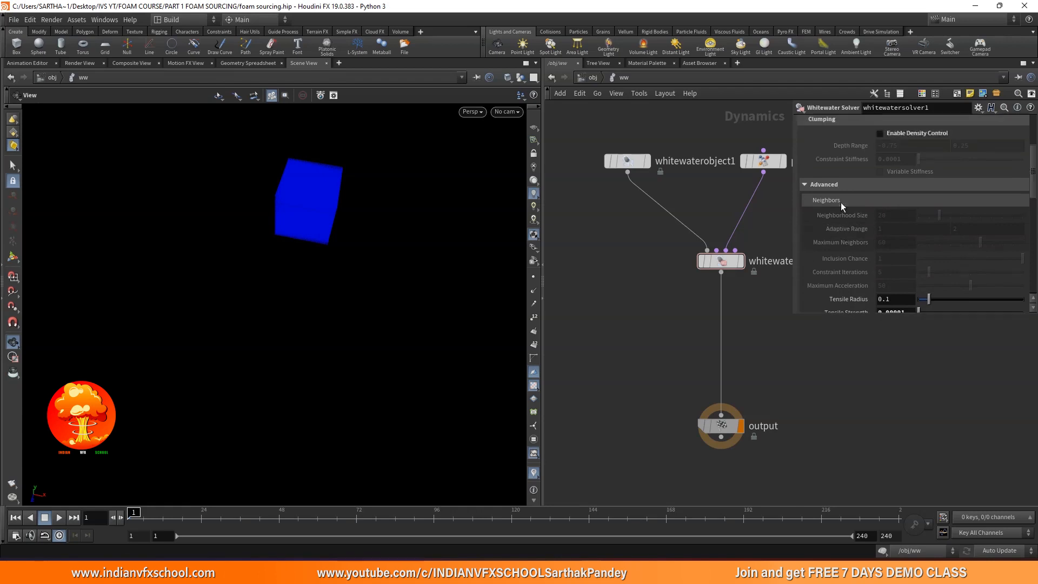
# Step: Enable Erosion in the foam settings, with Erosion Strength at 0.984 and Preservation Strength at 0.052
pyautogui.scroll(-5, 883, 238)
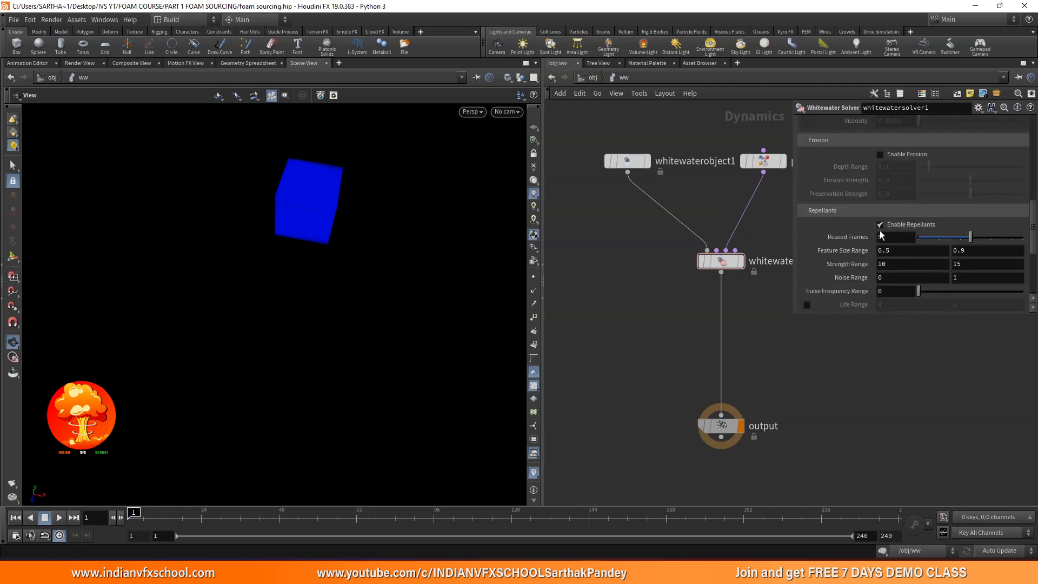
pyautogui.scroll(-2, 866, 227)
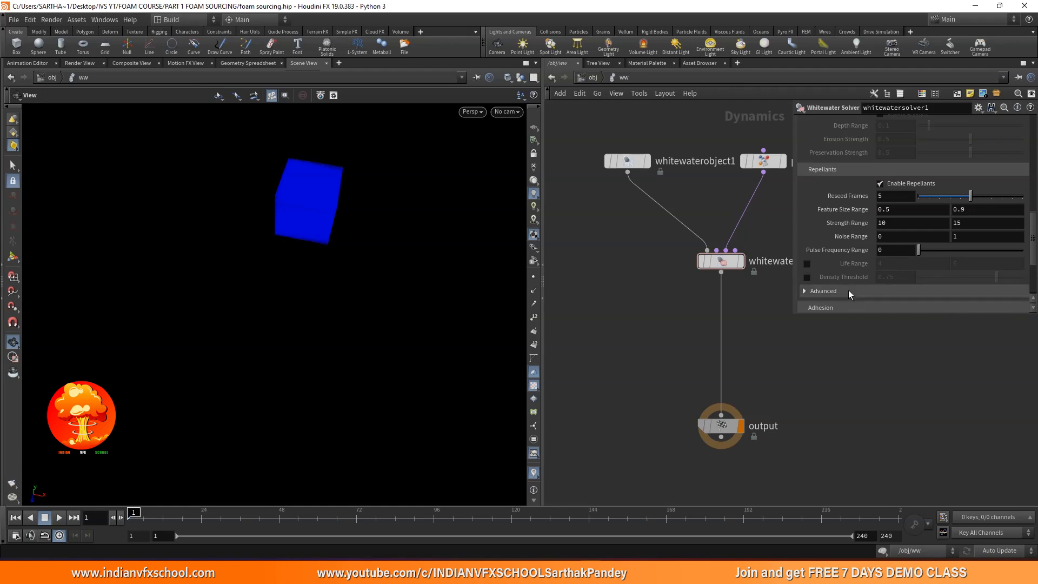
pyautogui.scroll(3, 860, 265)
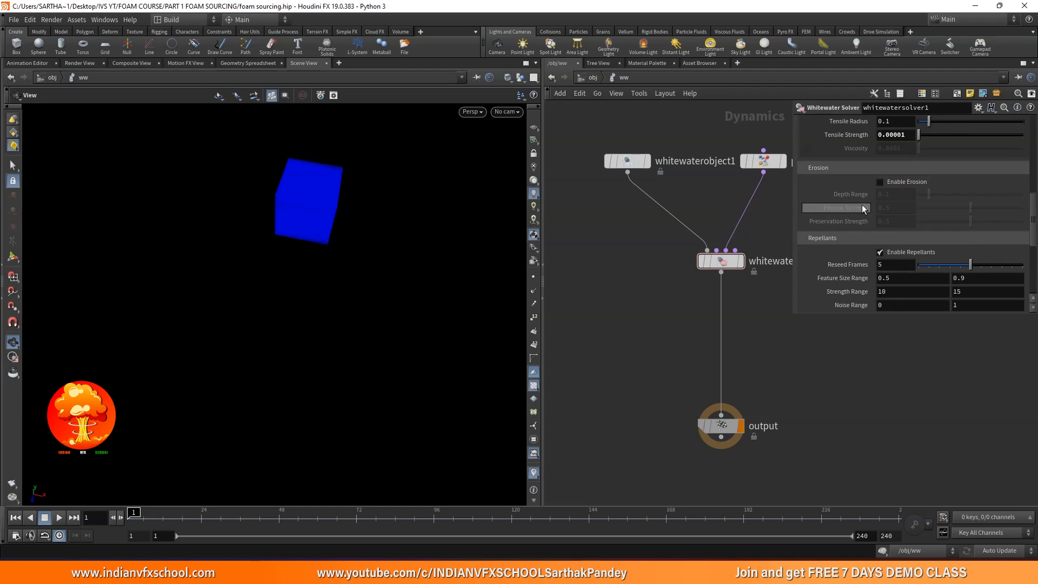
pyautogui.click(903, 183)
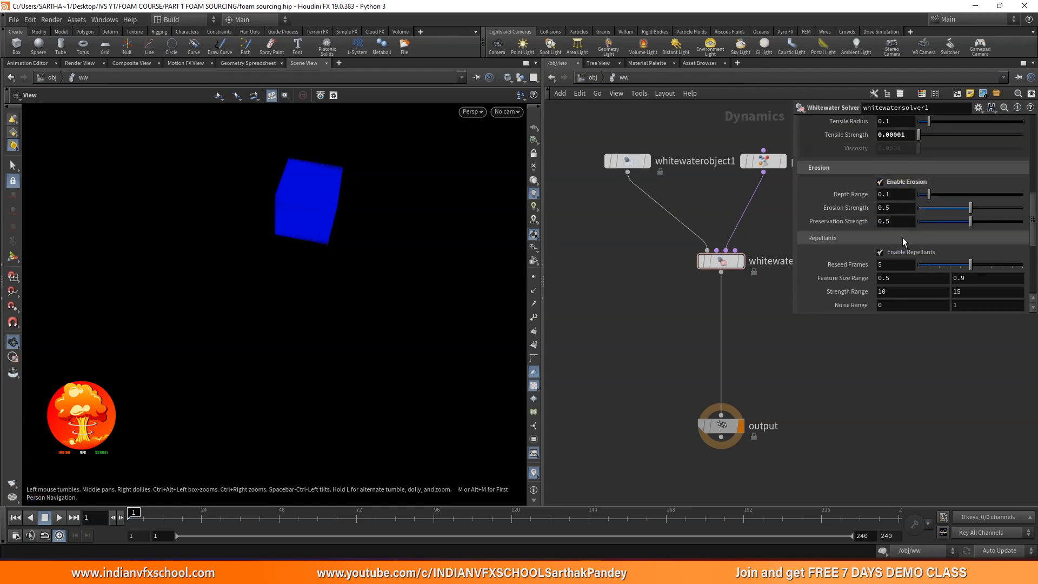
pyautogui.moveTo(987, 210); pyautogui.dragTo(1023, 218)
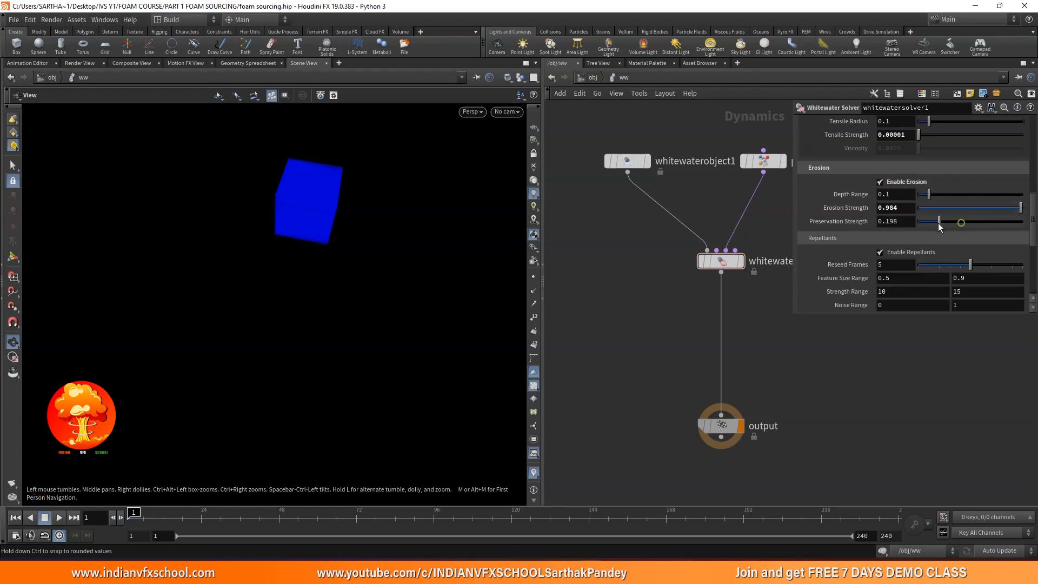
# Step: Flipbook the simulation to frame 240, play the recording, and inspect the eroded foam strands up close at frame 133
pyautogui.click(10, 485)
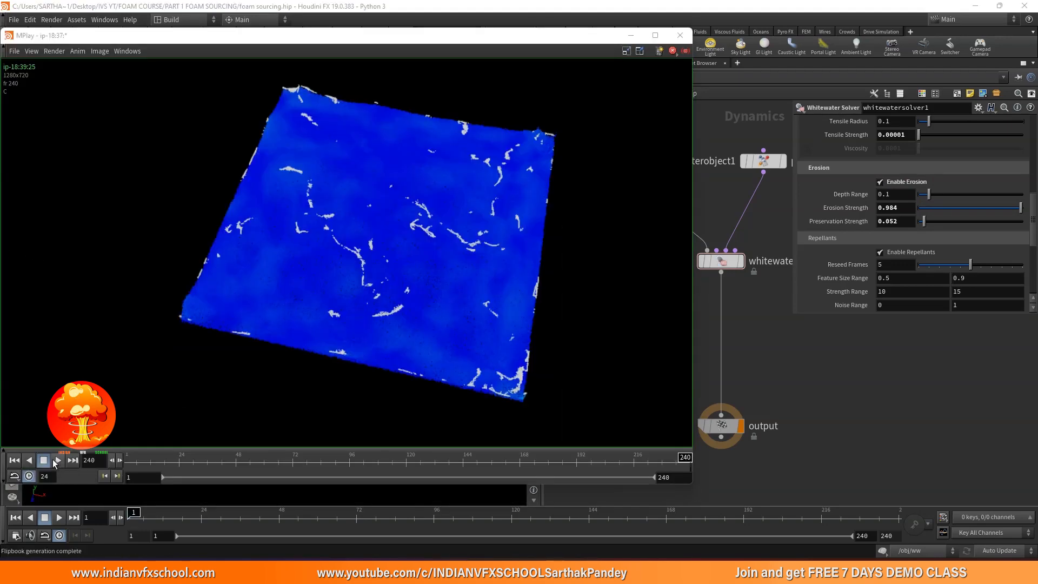
pyautogui.click(54, 460)
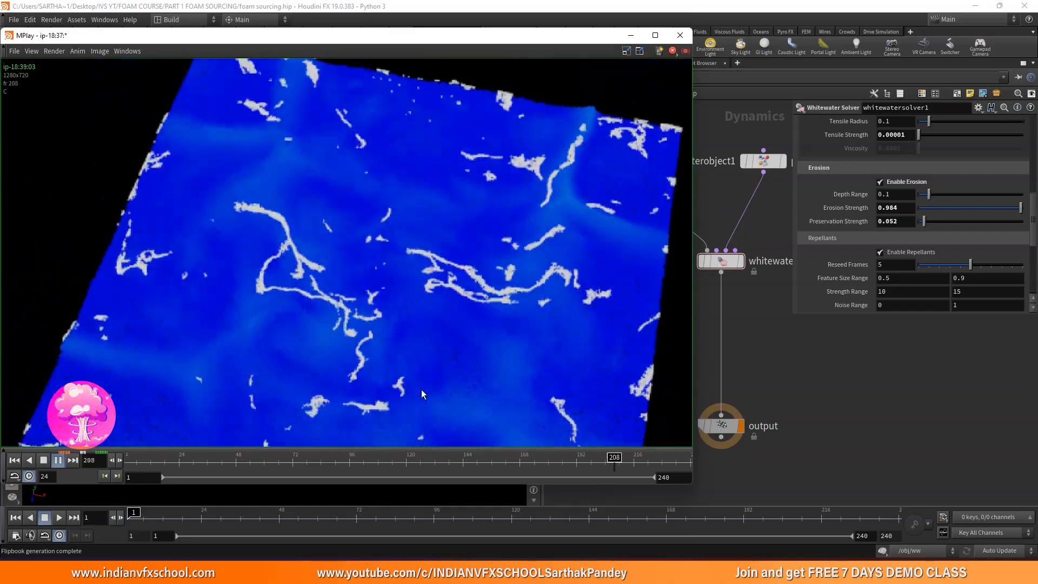
pyautogui.moveTo(360, 471)
pyautogui.mouseDown()
pyautogui.moveTo(550, 474)
pyautogui.moveTo(274, 475)
pyautogui.moveTo(437, 458)
pyautogui.mouseUp()
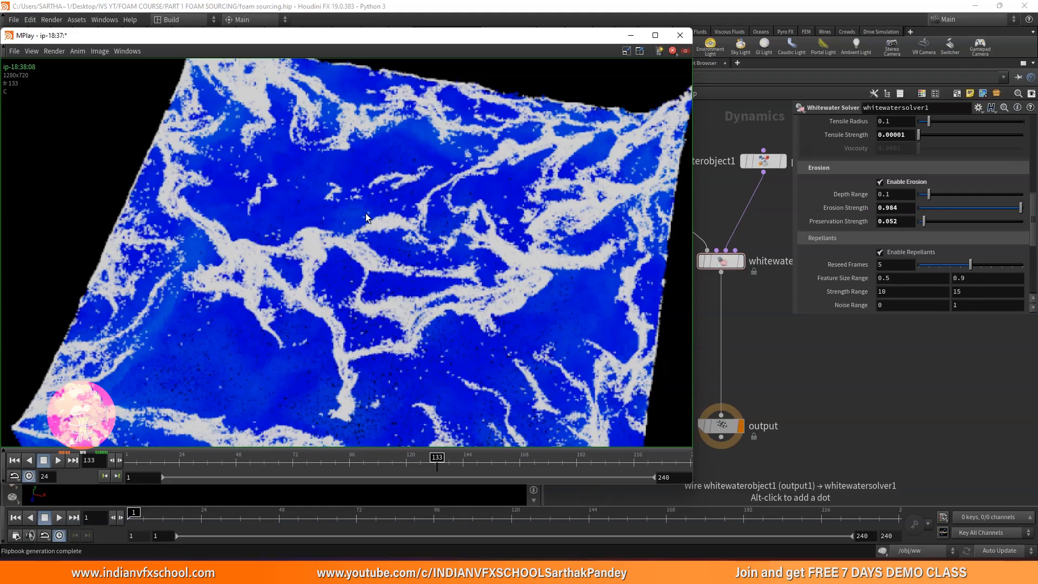
pyautogui.moveTo(275, 466); pyautogui.dragTo(437, 488)
pyautogui.scroll(2, 302, 222)
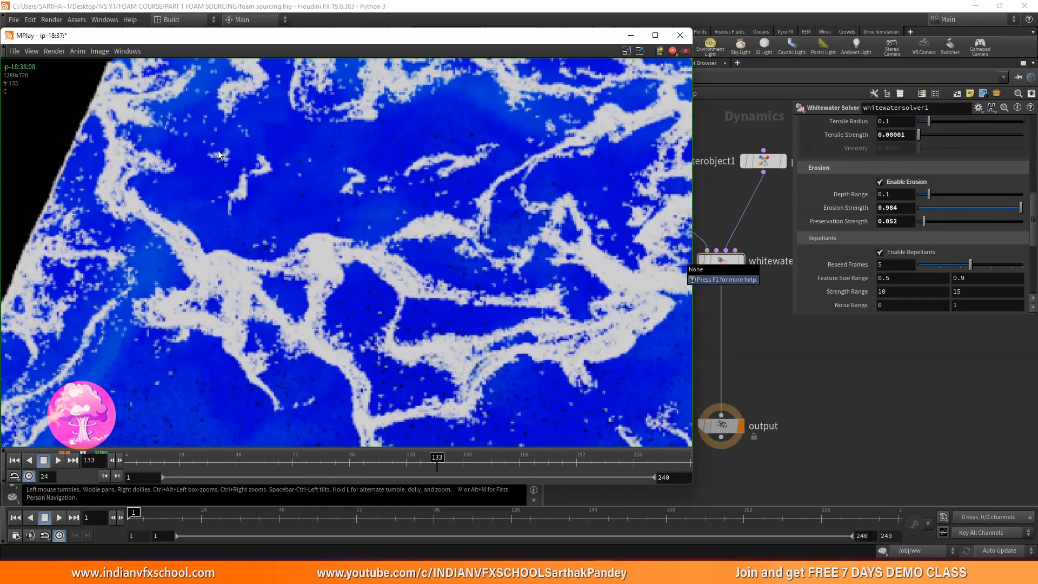
# Step: Compare the foam strands at frames 115 and 151 of the recording, scrub back to frame 10, and close the flipbook
pyautogui.moveTo(310, 468); pyautogui.dragTo(394, 460)
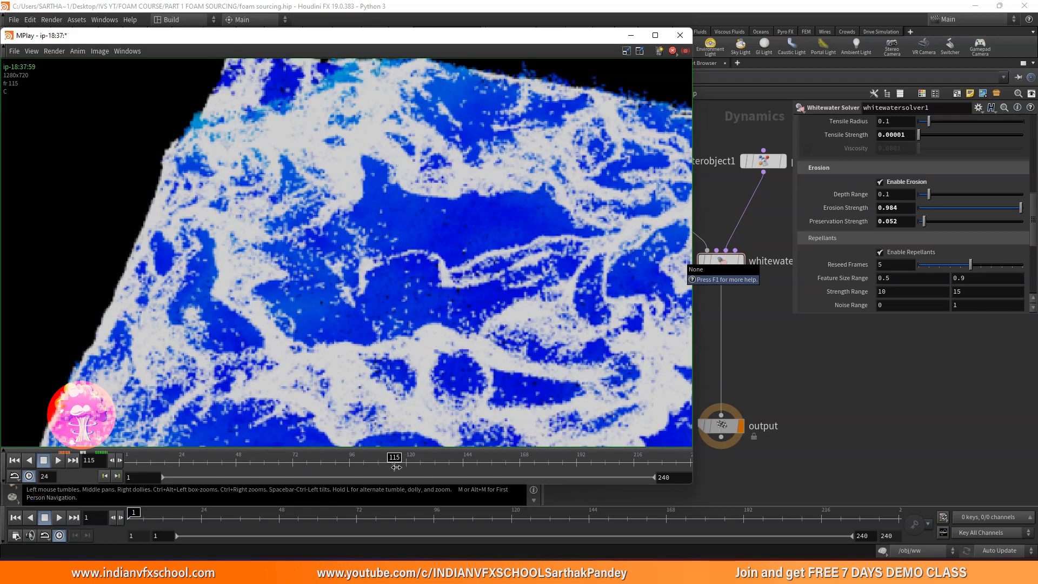
pyautogui.moveTo(398, 467)
pyautogui.mouseDown()
pyautogui.moveTo(576, 474)
pyautogui.moveTo(474, 466)
pyautogui.mouseUp()
pyautogui.scroll(-4, 454, 400)
pyautogui.moveTo(443, 438); pyautogui.dragTo(371, 403, button='middle')
pyautogui.scroll(3, 371, 403)
pyautogui.scroll(1, 371, 407)
pyautogui.moveTo(252, 467); pyautogui.dragTo(476, 455)
pyautogui.scroll(4, 326, 217)
pyautogui.scroll(-5, 338, 241)
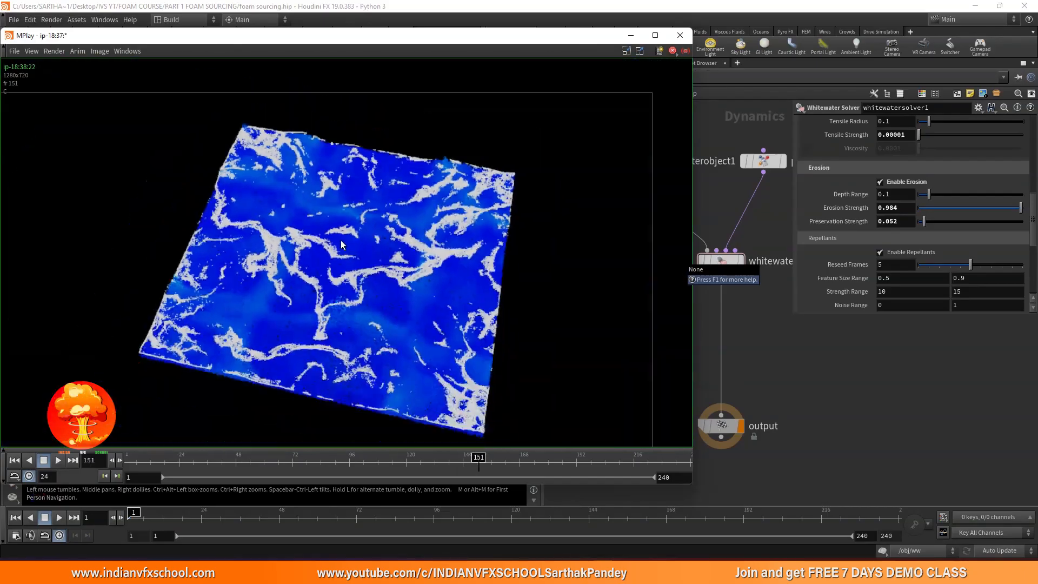
pyautogui.moveTo(191, 465)
pyautogui.mouseDown()
pyautogui.moveTo(570, 464)
pyautogui.moveTo(683, 482)
pyautogui.moveTo(348, 457)
pyautogui.moveTo(115, 457)
pyautogui.moveTo(565, 463)
pyautogui.moveTo(145, 467)
pyautogui.mouseUp()
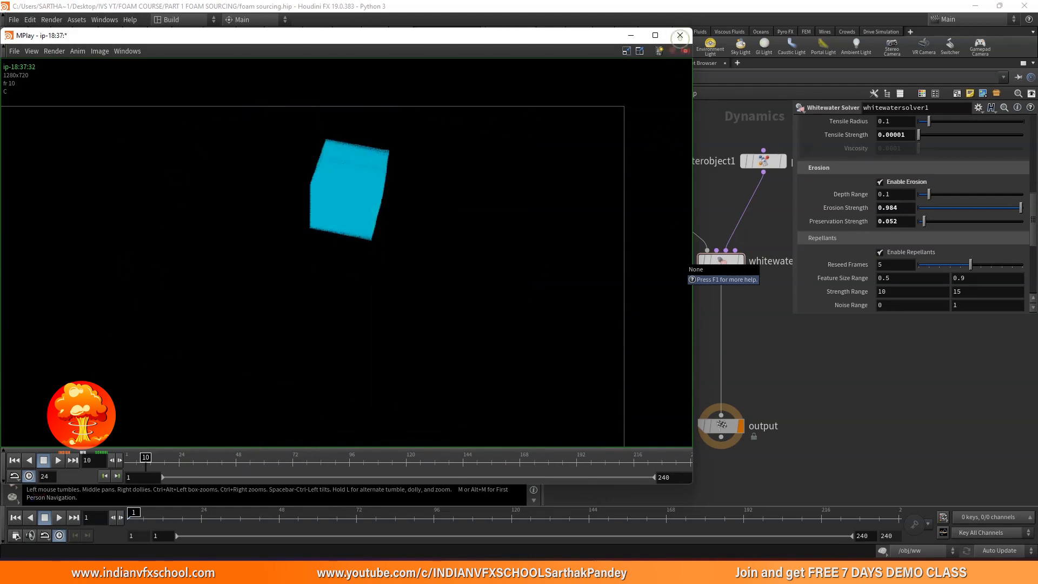
pyautogui.click(695, 261)
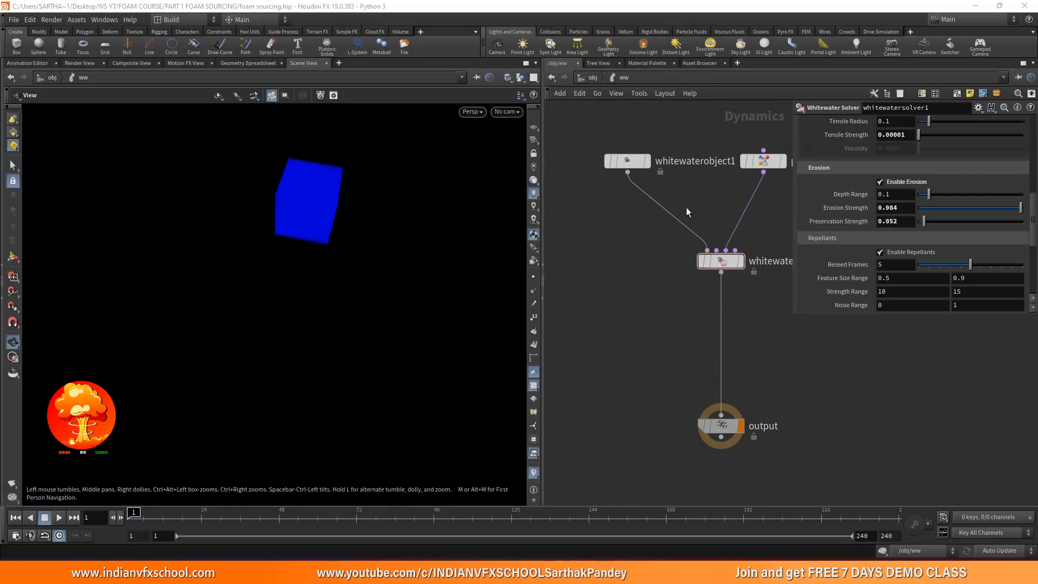
# Step: Revert the Erosion Strength and Preservation Strength to their defaults
pyautogui.click(944, 221)
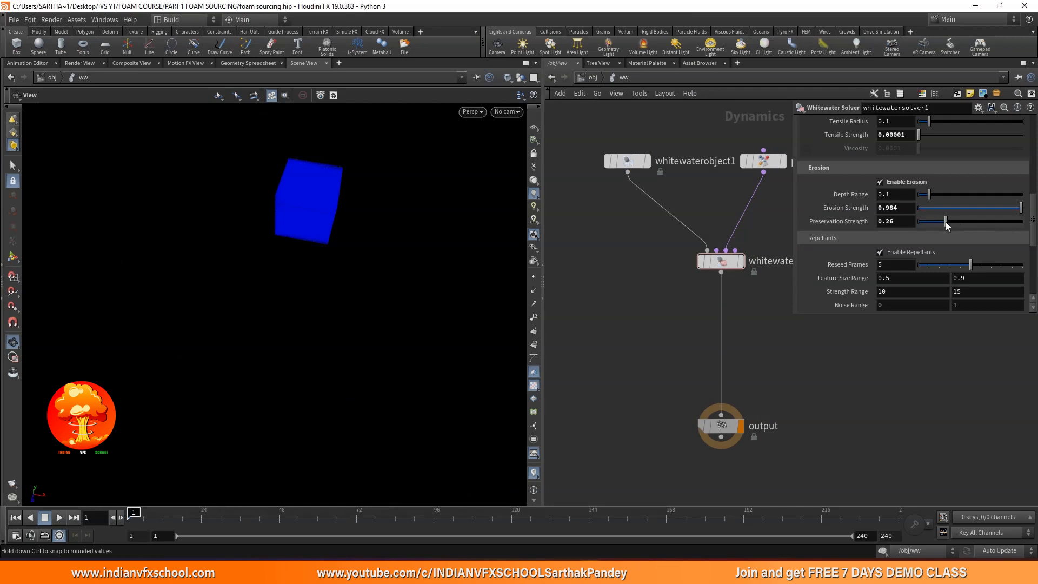
pyautogui.rightClick(869, 222)
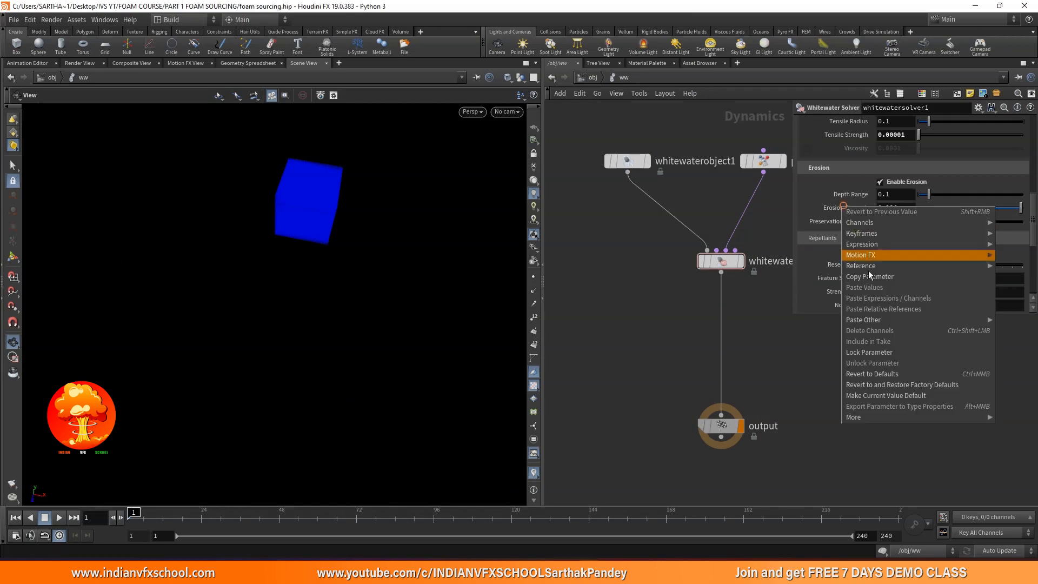
pyautogui.click(869, 372)
pyautogui.rightClick(849, 222)
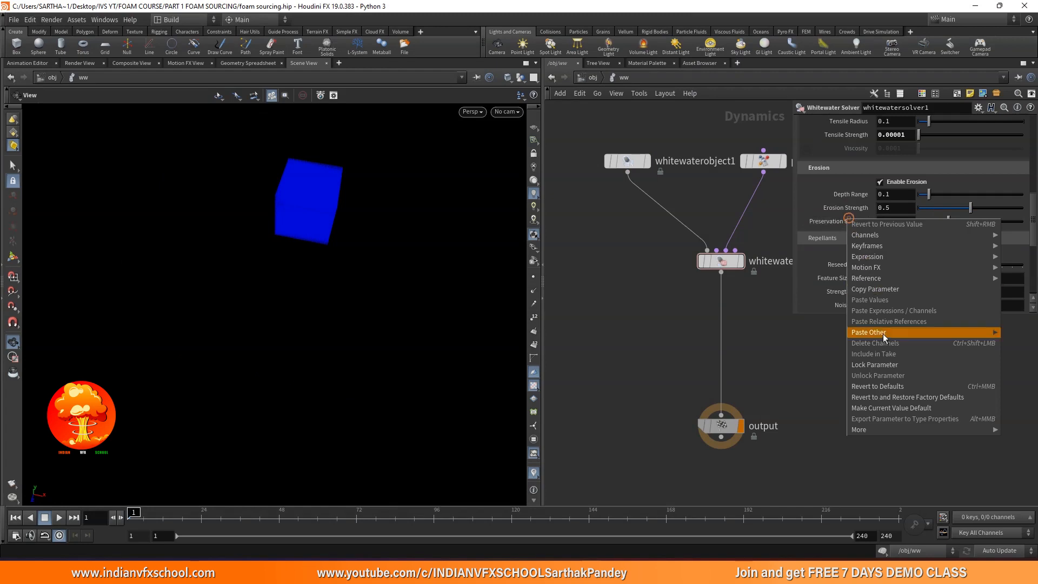
pyautogui.click(875, 385)
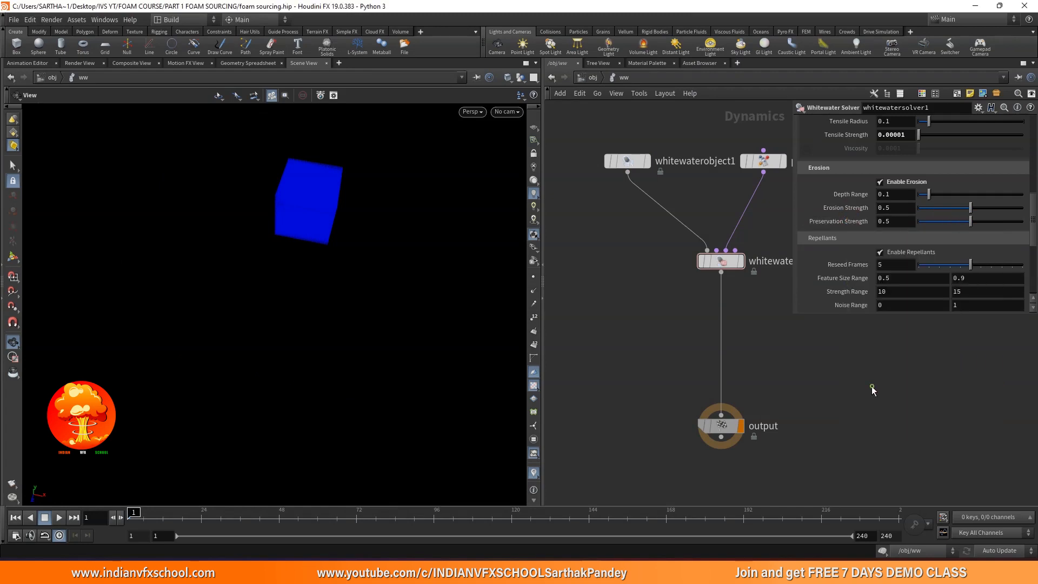
# Step: Flipbook the simulation with the default erosion values and examine the foam from frame 104 back to frame 46
pyautogui.click(13, 482)
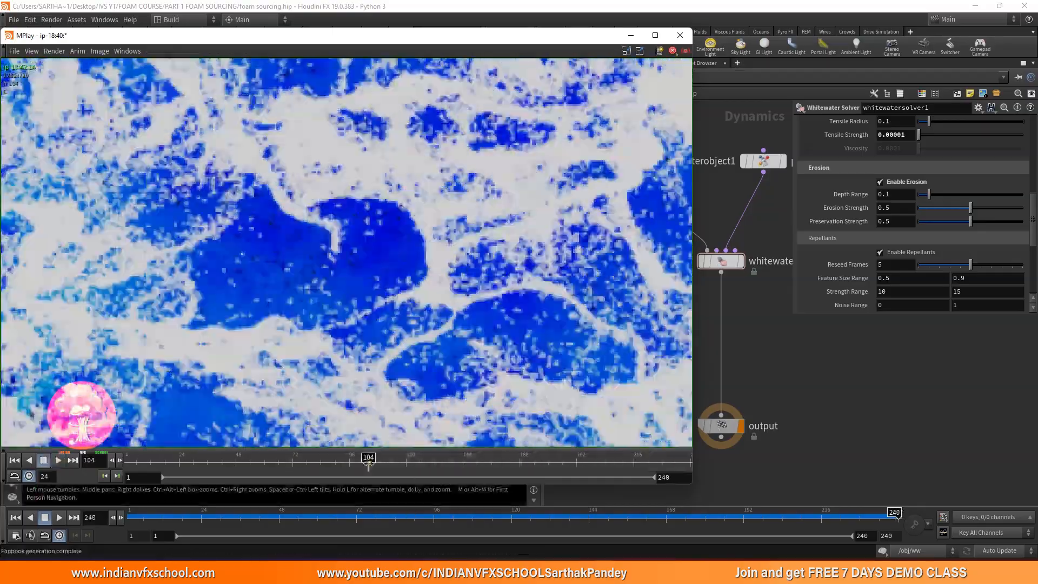
pyautogui.moveTo(371, 464); pyautogui.dragTo(231, 495)
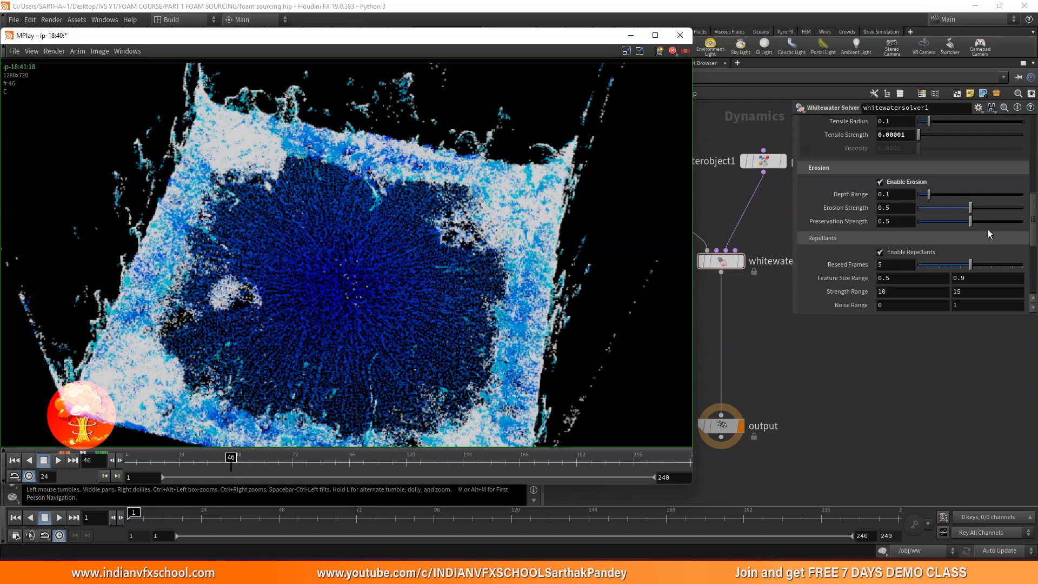
pyautogui.scroll(-2, 310, 289)
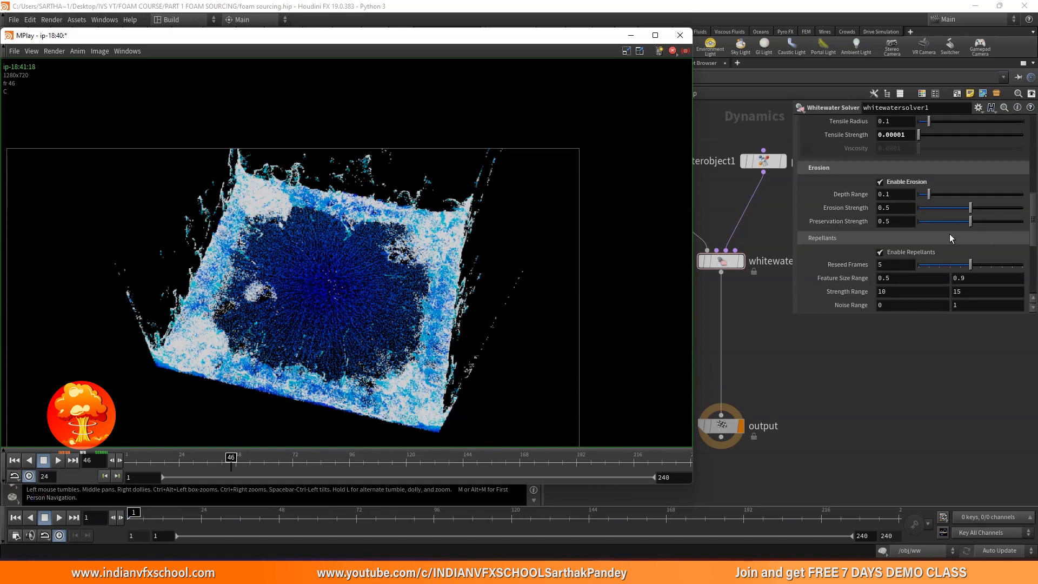
pyautogui.scroll(2, 332, 303)
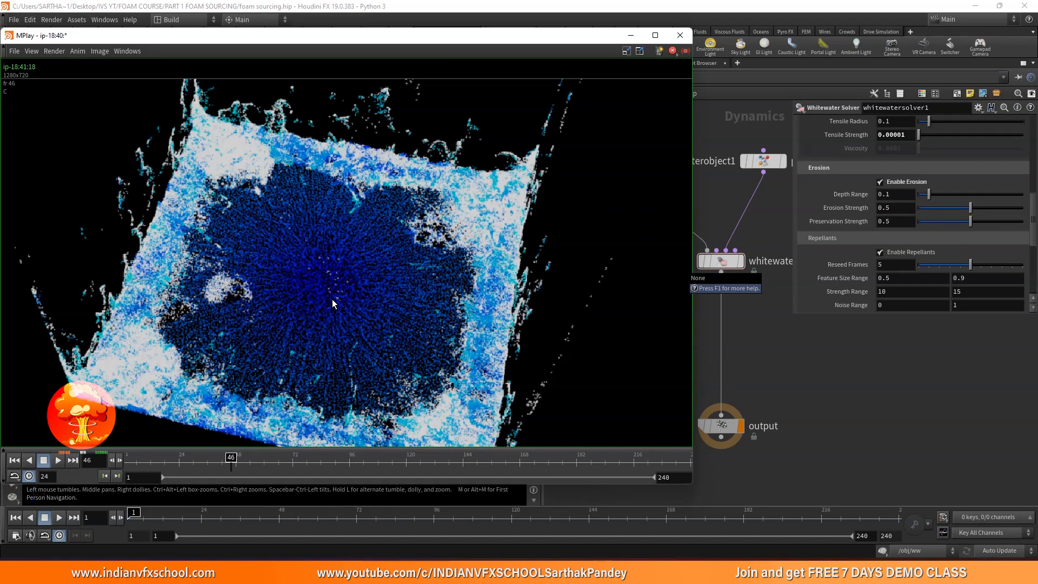
# Step: Review the Repellants and Adhesion parameters, close the flipbook, and read the help for Upper Surface Only
pyautogui.scroll(-4, 820, 237)
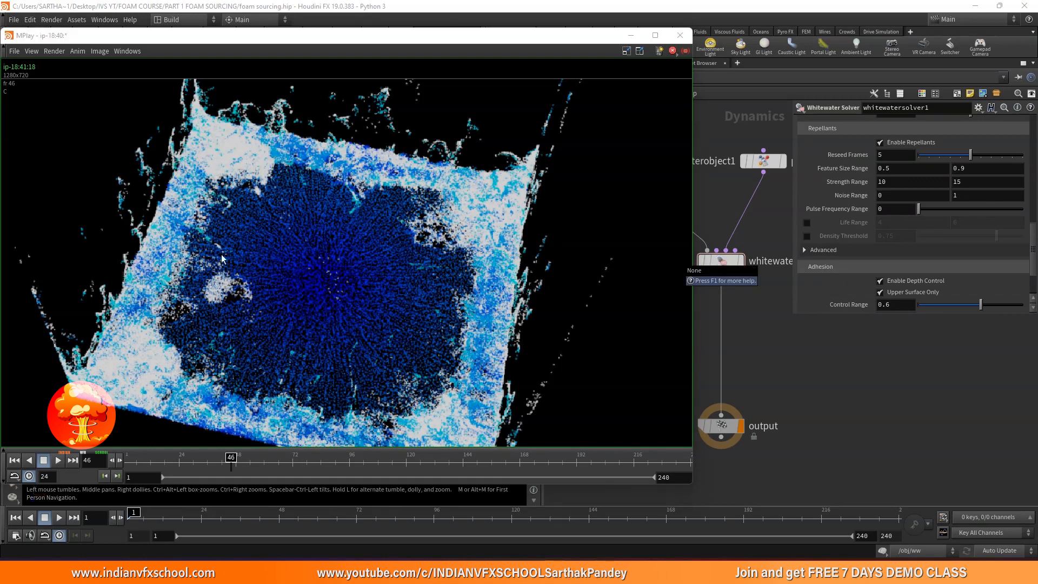
pyautogui.scroll(-2, 876, 233)
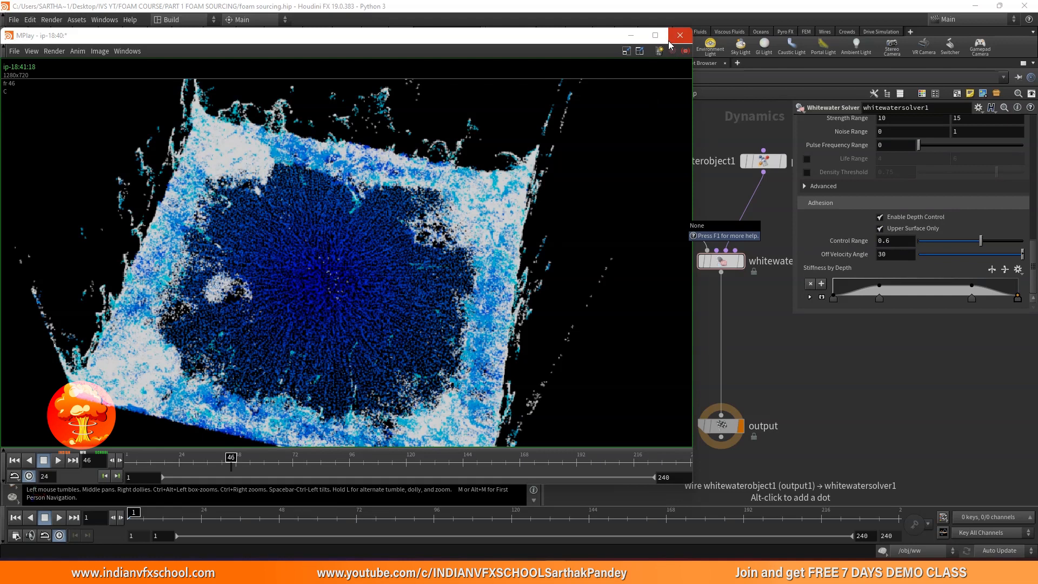
pyautogui.click(292, 496)
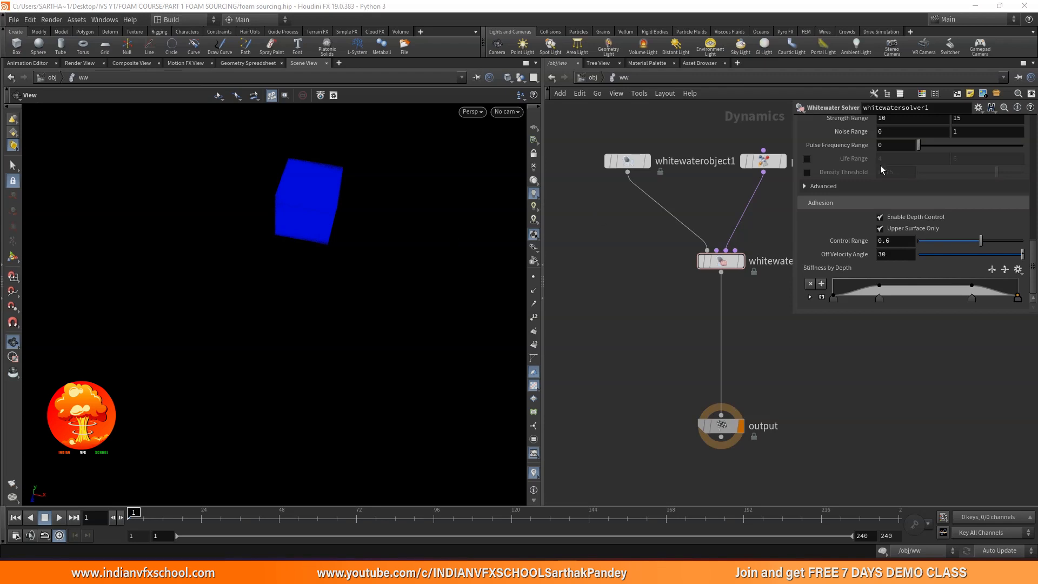
pyautogui.moveTo(815, 241)
pyautogui.moveTo(900, 227)
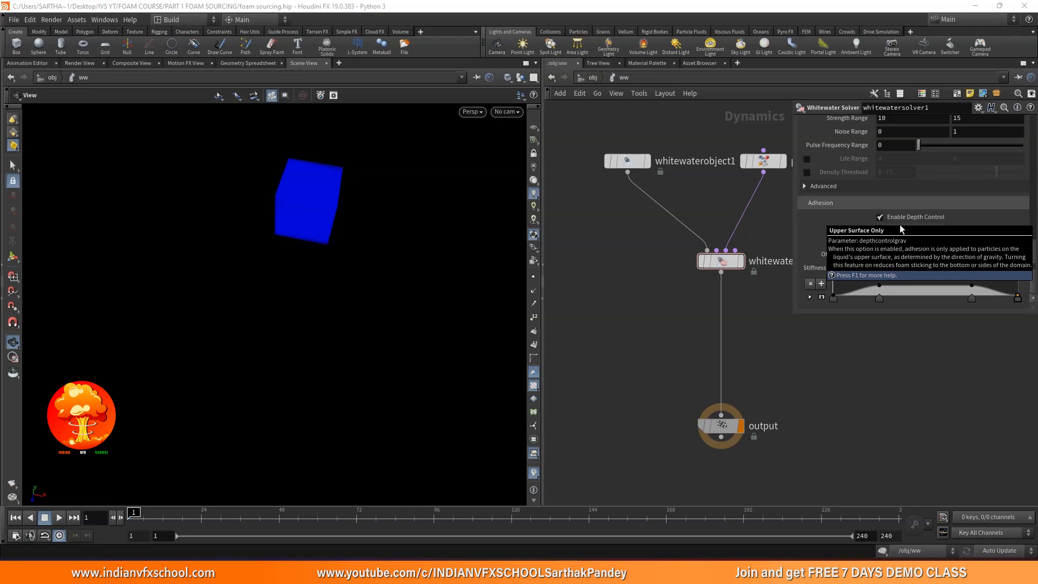
pyautogui.click(881, 229)
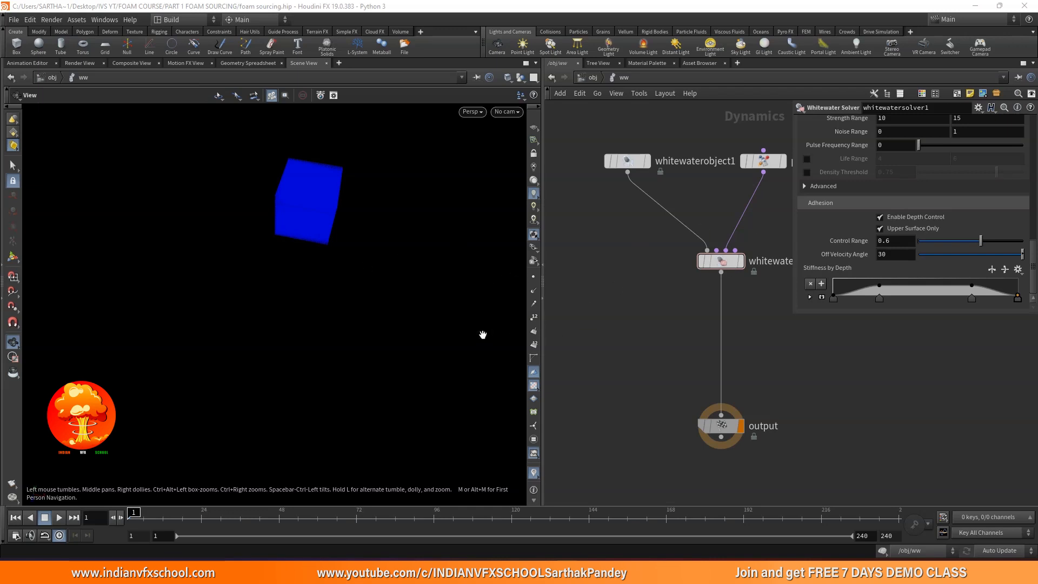
# Step: Play the simulation to frame 35 and inspect the whitewater splashes along the tank walls from the side
pyautogui.click(59, 518)
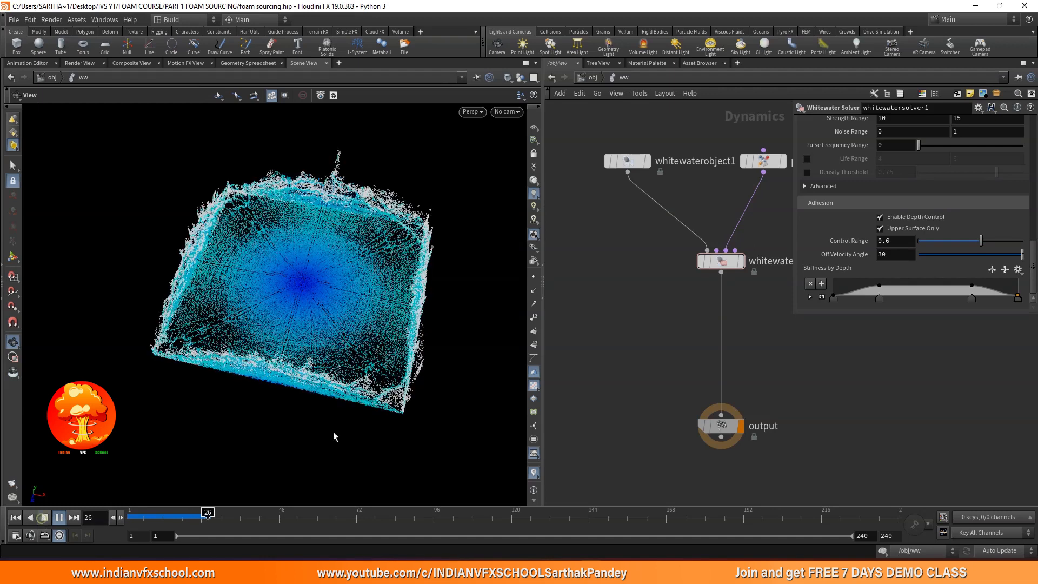
pyautogui.moveTo(316, 346); pyautogui.dragTo(347, 310)
pyautogui.scroll(5, 347, 303)
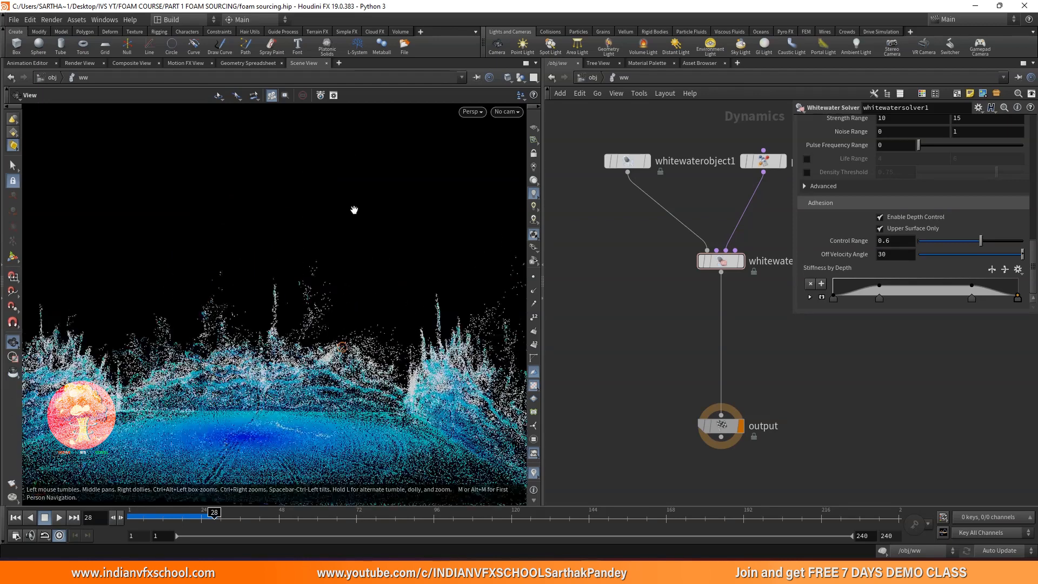
pyautogui.scroll(2, 183, 314)
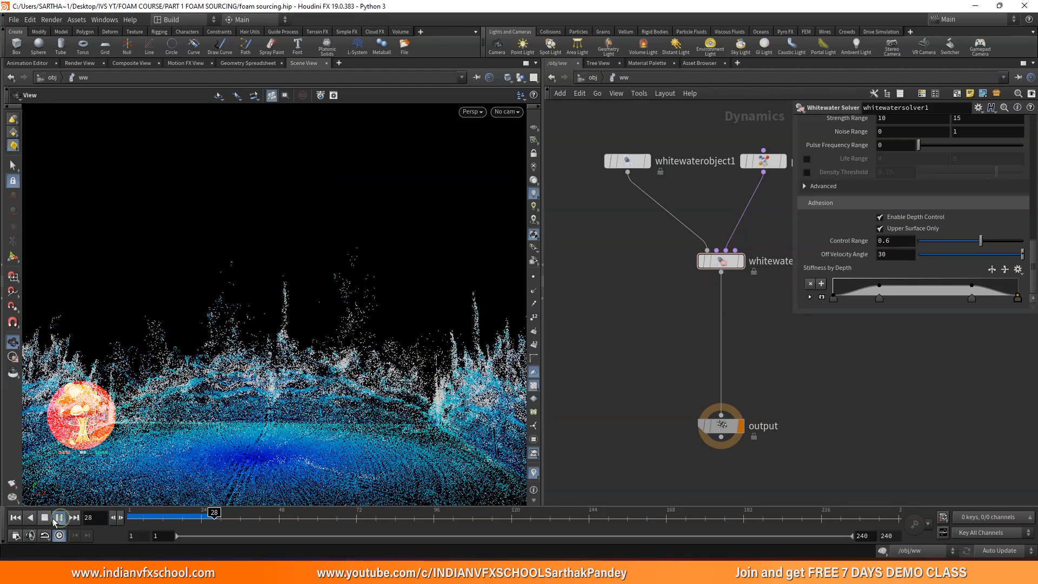
pyautogui.click(59, 518)
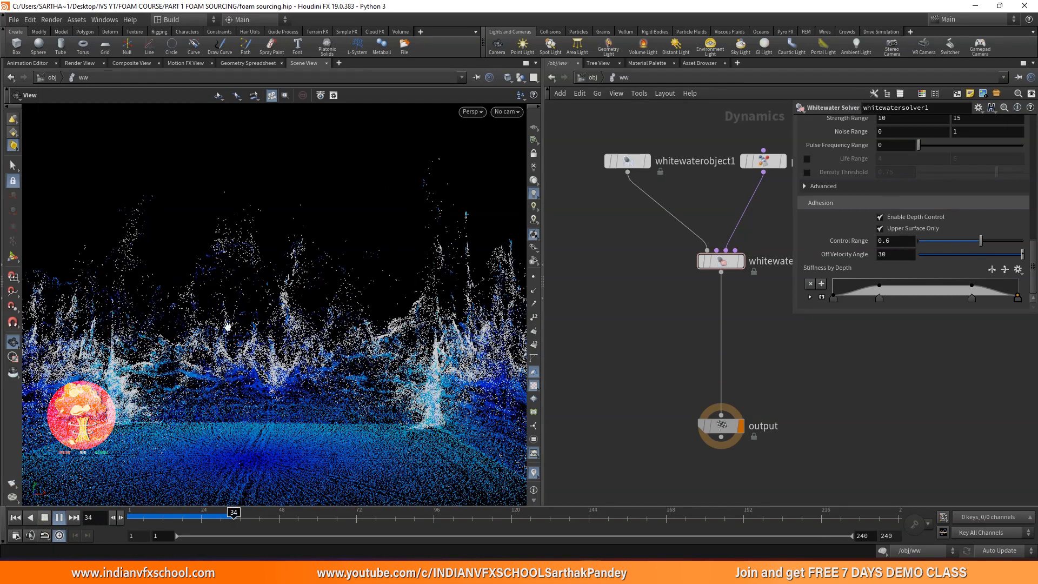
pyautogui.press('Escape')
pyautogui.moveTo(269, 317); pyautogui.dragTo(256, 426, button='right')
pyautogui.moveTo(282, 364); pyautogui.dragTo(282, 359)
pyautogui.moveTo(282, 359); pyautogui.dragTo(273, 376, button='right')
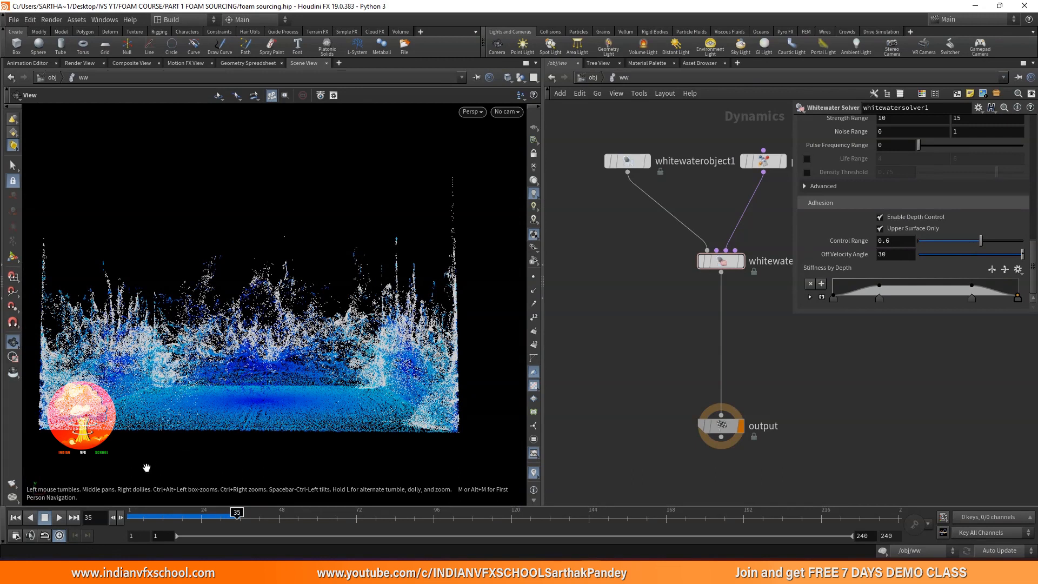
# Step: Return to frame 1 and set the foam adhesion's Control Range to 1 and Off Velocity Angle to 1
pyautogui.click(22, 518)
pyautogui.moveTo(981, 241); pyautogui.dragTo(1024, 241)
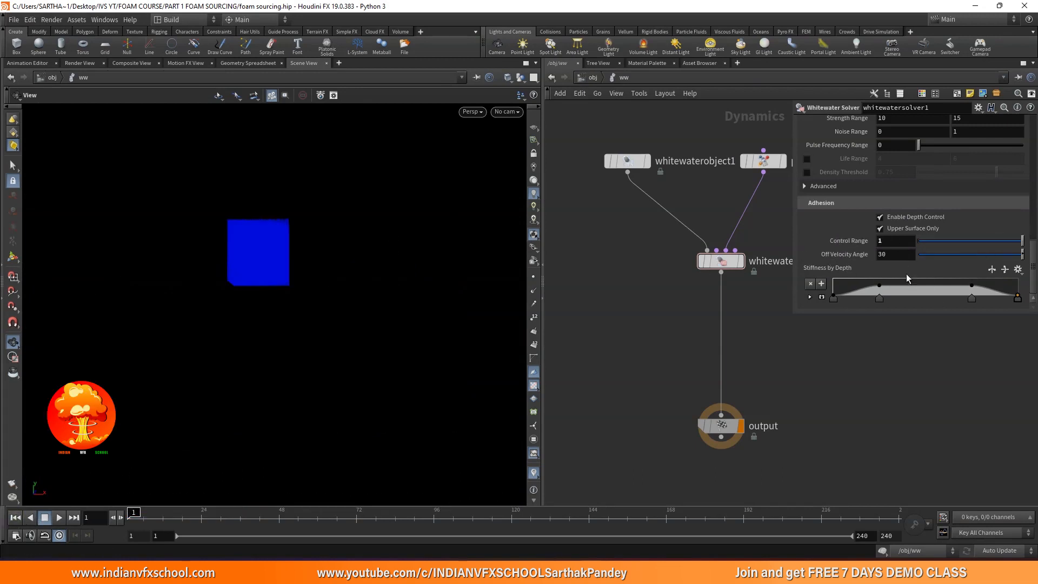
pyautogui.doubleClick(902, 258)
pyautogui.write('1')
pyautogui.press('Return')
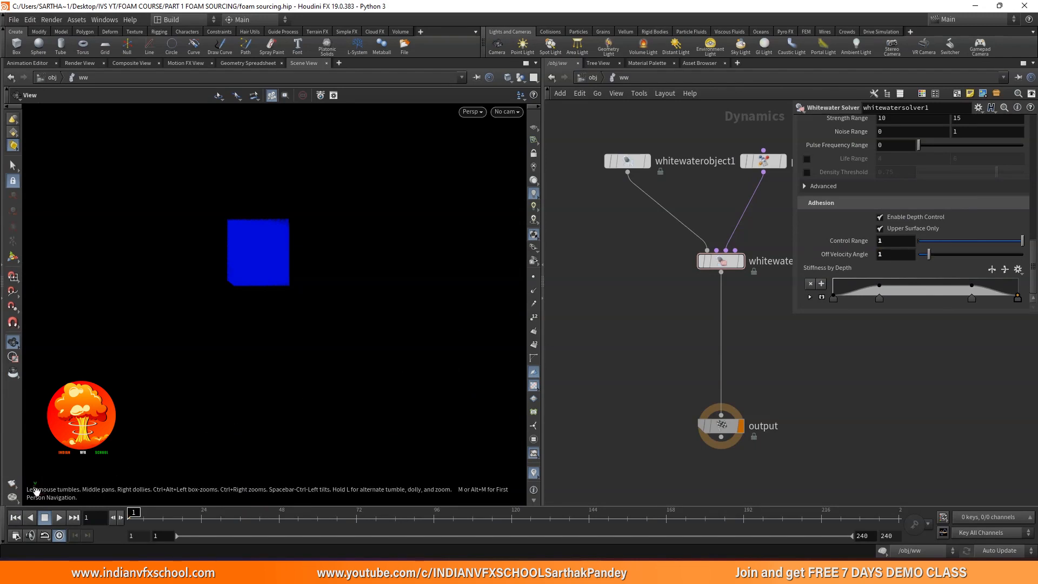
# Step: Flipbook the simulation, scrub through the whitewater splashes to frame 41, stop the flipbook at frame 118 and set its window aside
pyautogui.click(16, 535)
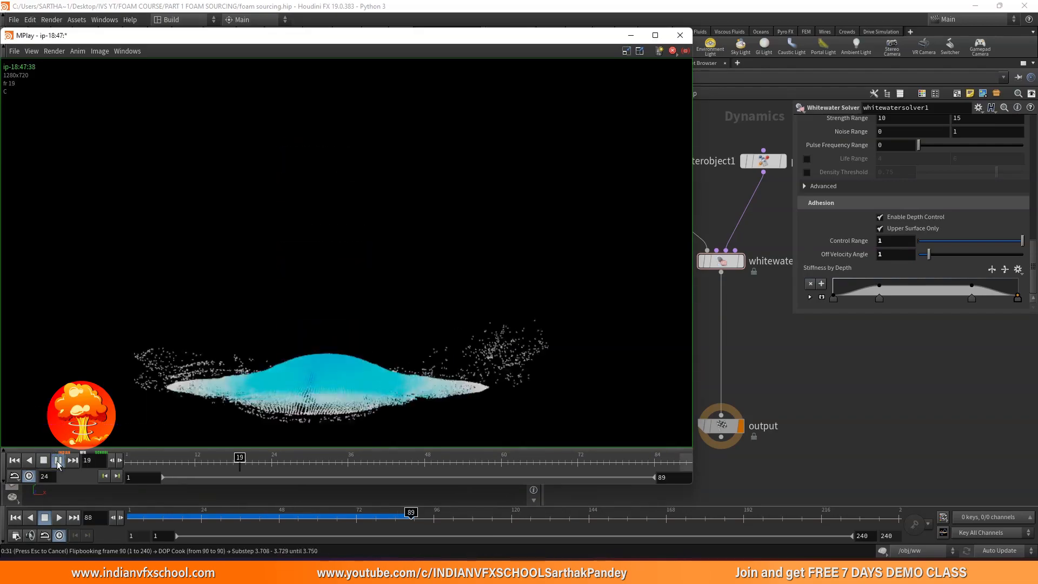
pyautogui.moveTo(191, 464); pyautogui.dragTo(686, 459)
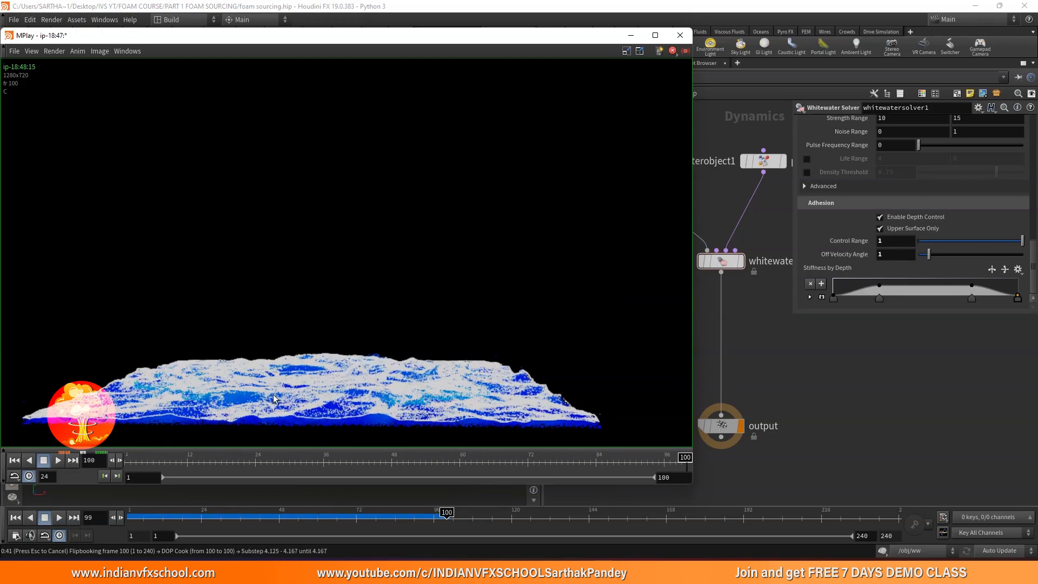
pyautogui.moveTo(190, 464); pyautogui.dragTo(355, 459)
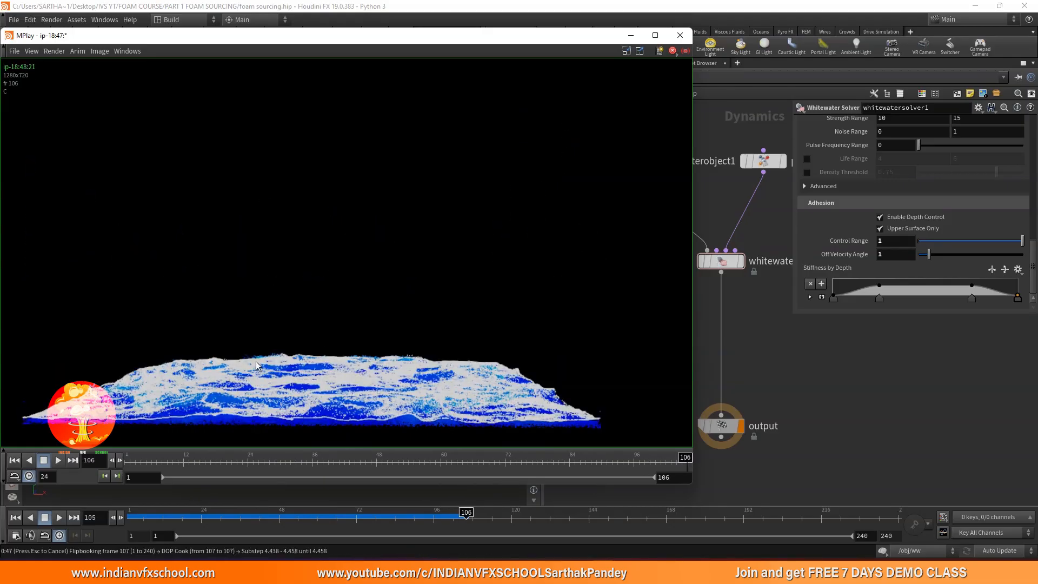
pyautogui.moveTo(194, 460); pyautogui.dragTo(308, 460)
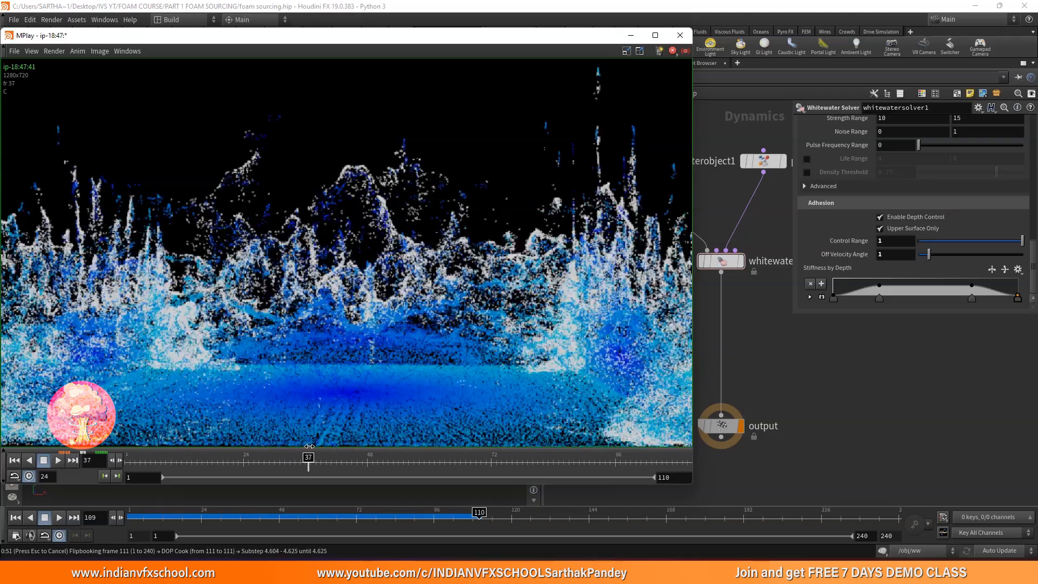
pyautogui.moveTo(134, 462); pyautogui.dragTo(336, 461)
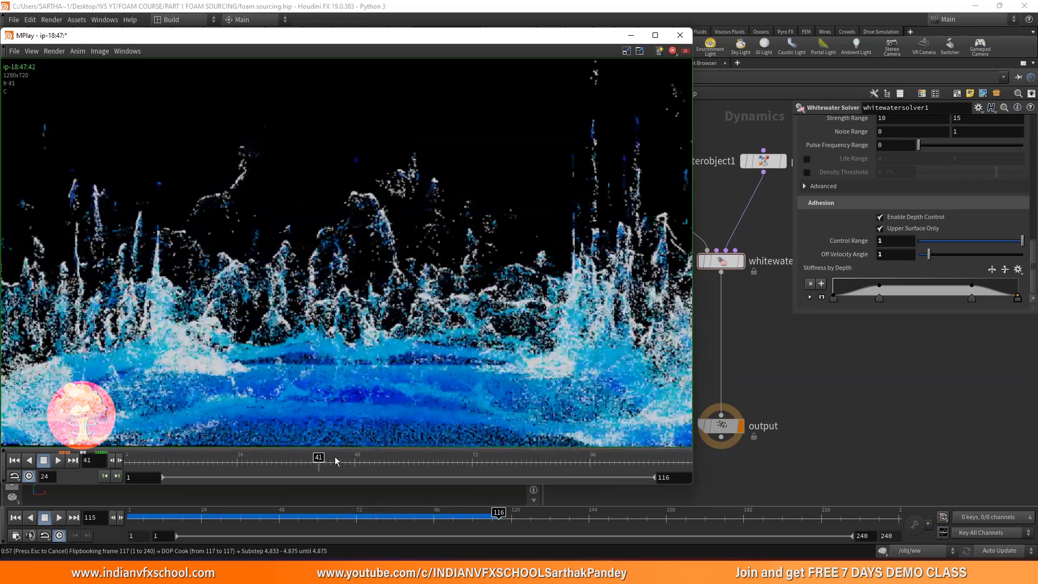
pyautogui.click(685, 50)
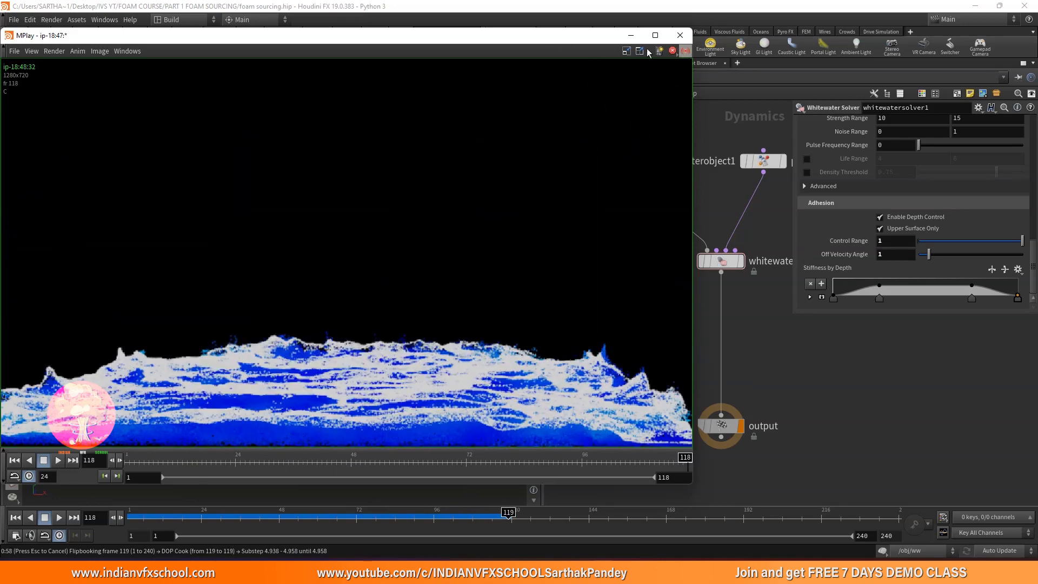
pyautogui.click(681, 35)
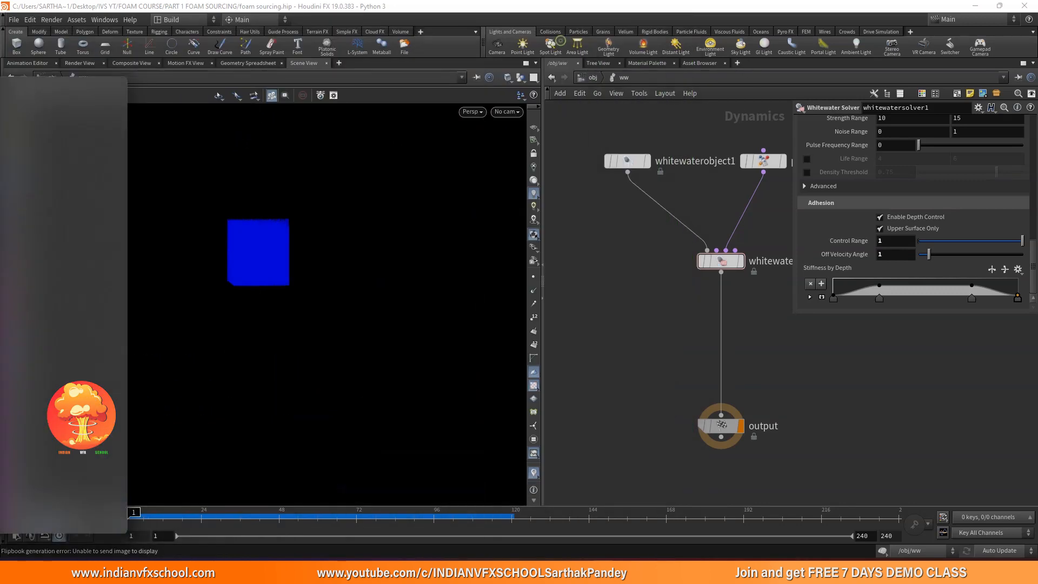
# Step: Set the foam adhesion's Off Velocity Angle to 250 and start a new flipbook of the simulation
pyautogui.doubleClick(892, 254)
pyautogui.write('250')
pyautogui.press('Return')
pyautogui.click(13, 483)
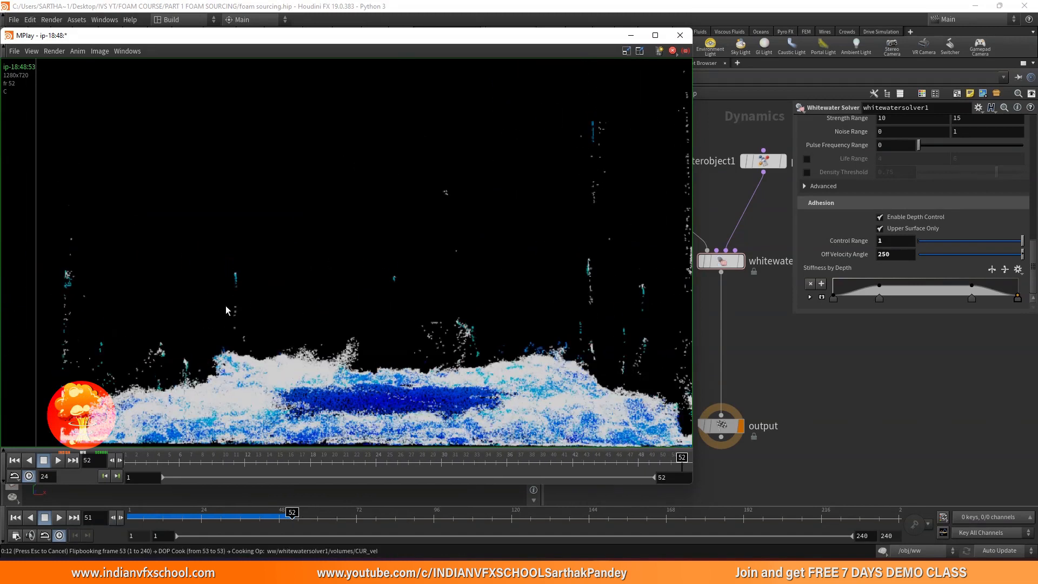
# Step: Arrange the earlier and new flipbook windows side by side, set both to frame 30, and stop the flipbook generation
pyautogui.moveTo(227, 44); pyautogui.dragTo(600, 57)
pyautogui.moveTo(382, 42); pyautogui.dragTo(555, 57)
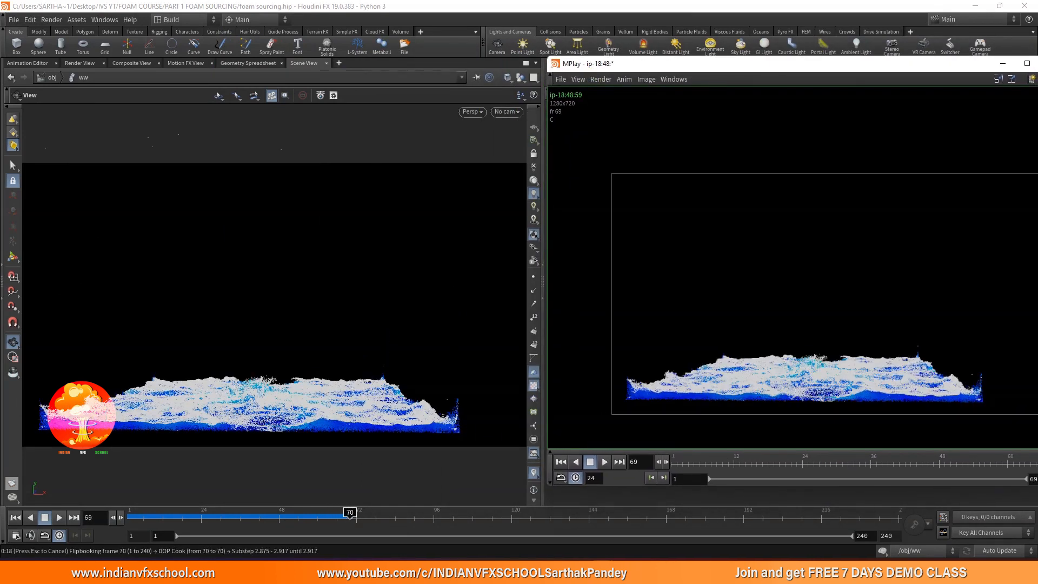
pyautogui.moveTo(0, 70); pyautogui.dragTo(457, 46)
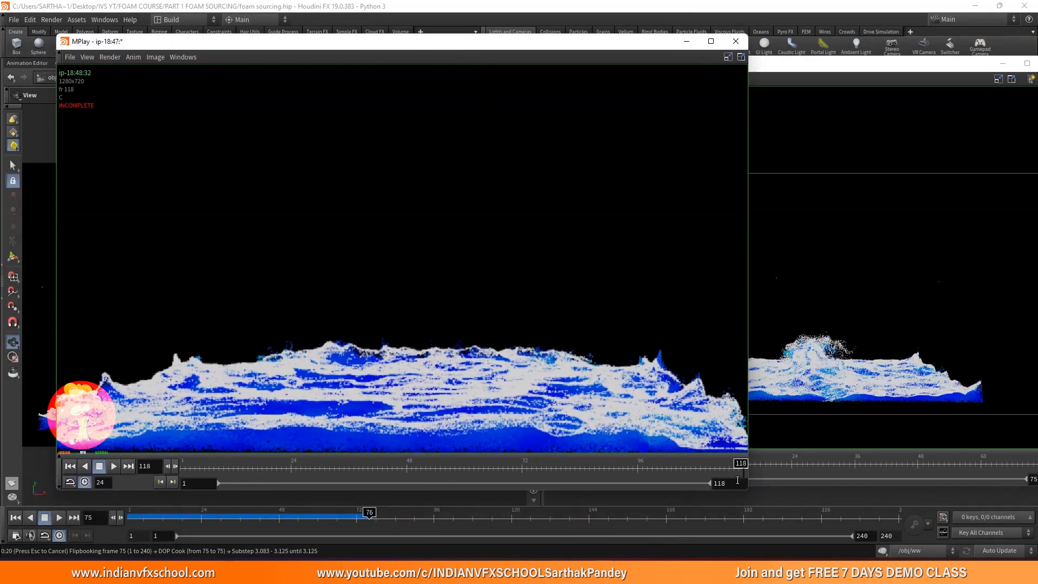
pyautogui.moveTo(748, 491); pyautogui.dragTo(557, 442)
pyautogui.moveTo(213, 419); pyautogui.dragTo(274, 422)
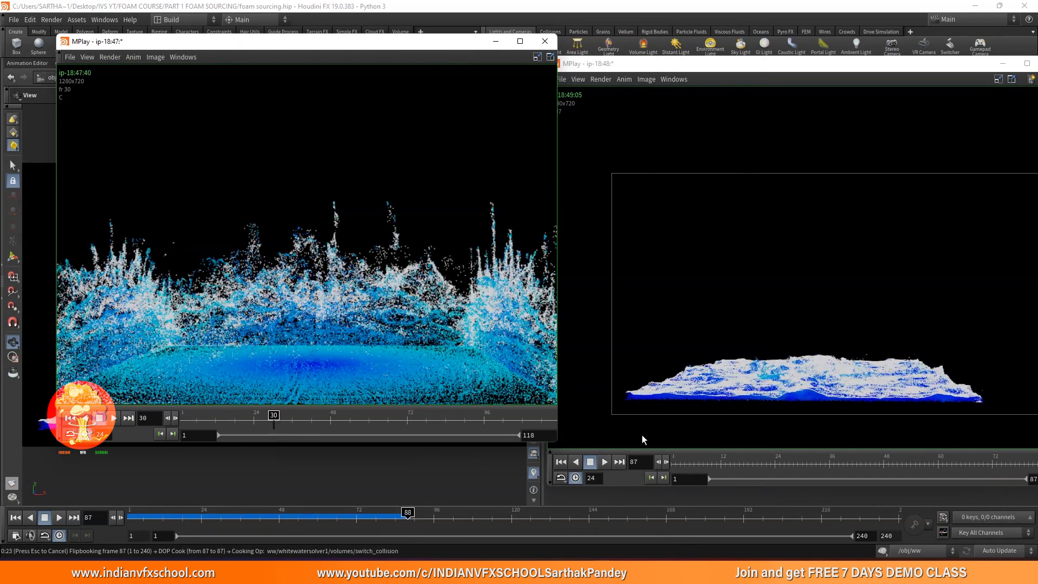
pyautogui.moveTo(743, 466); pyautogui.dragTo(801, 476)
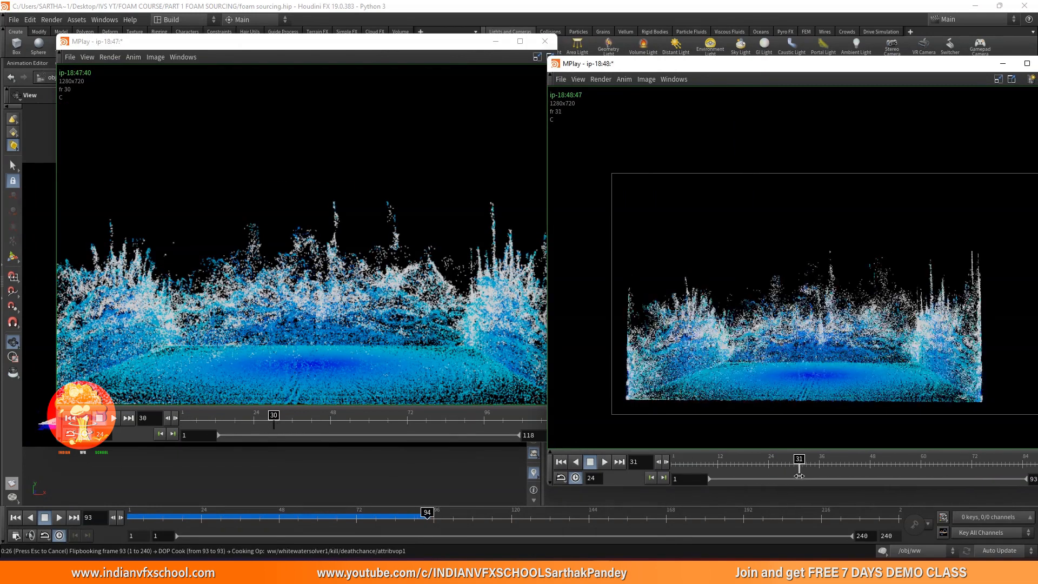
pyautogui.moveTo(801, 76); pyautogui.dragTo(780, 28)
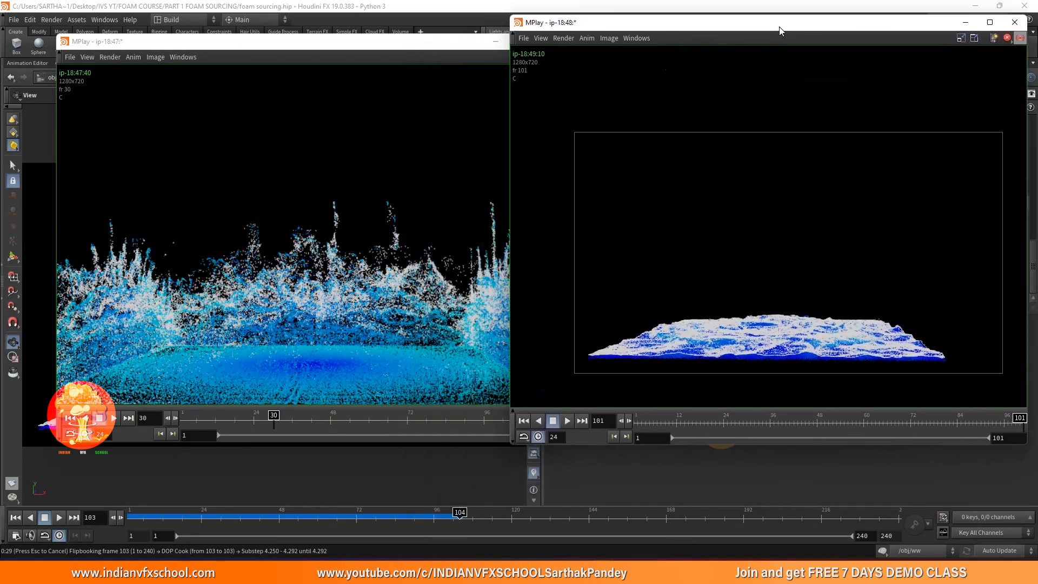
pyautogui.moveTo(716, 420); pyautogui.dragTo(744, 431)
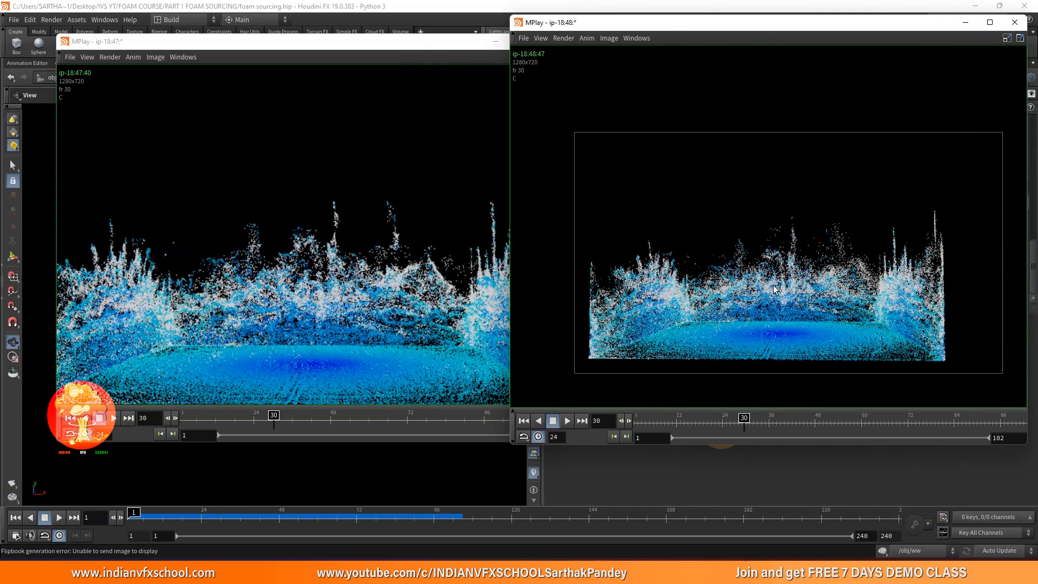
# Step: Compare the splashes at frame 30 close up in both flipbooks, then return both to a wider view
pyautogui.scroll(4, 775, 290)
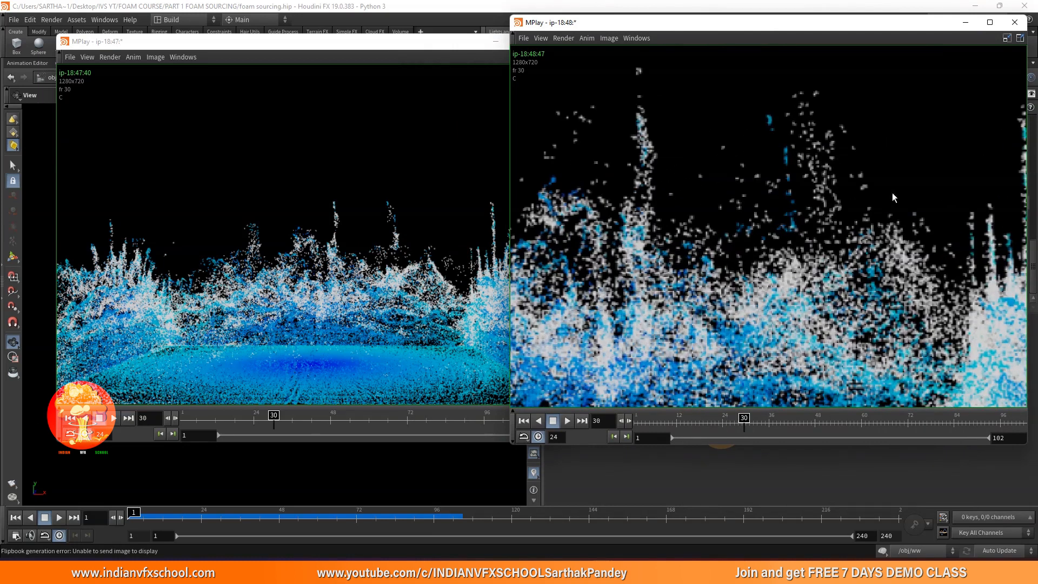
pyautogui.click(308, 263)
pyautogui.scroll(2, 370, 249)
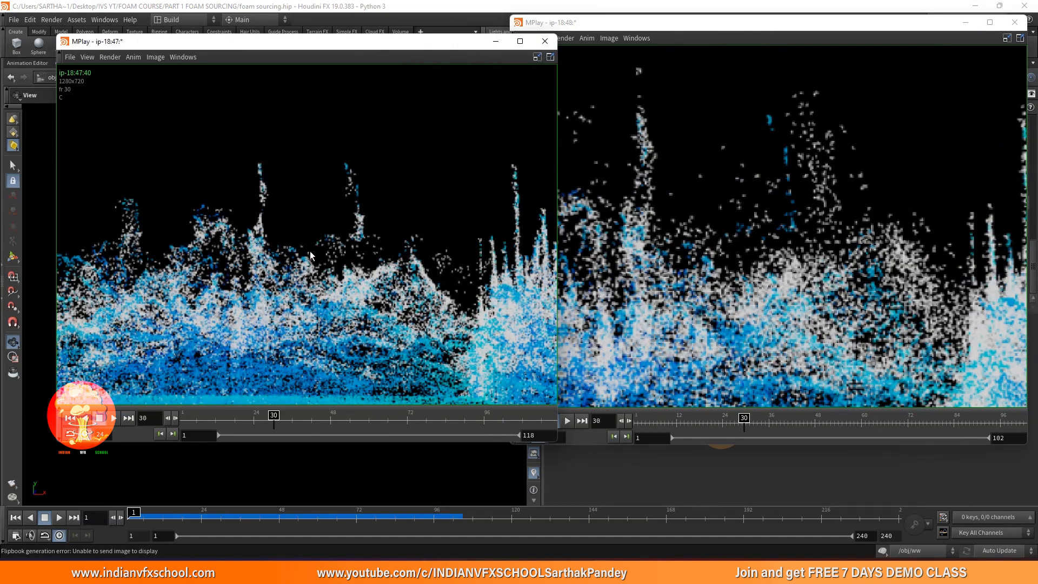
pyautogui.moveTo(220, 237); pyautogui.dragTo(265, 241, button='middle')
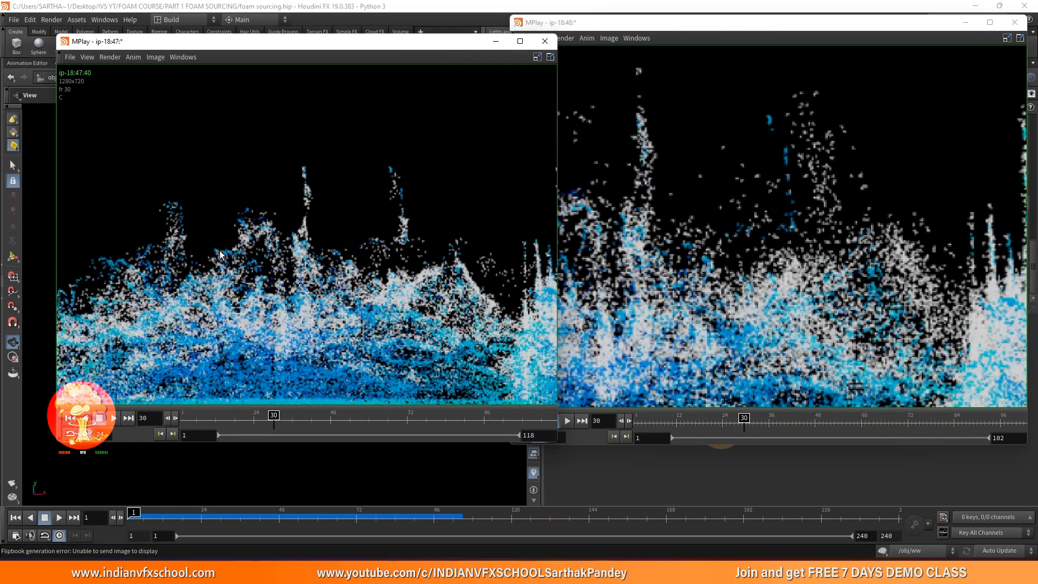
pyautogui.scroll(-2, 221, 254)
pyautogui.scroll(-4, 784, 233)
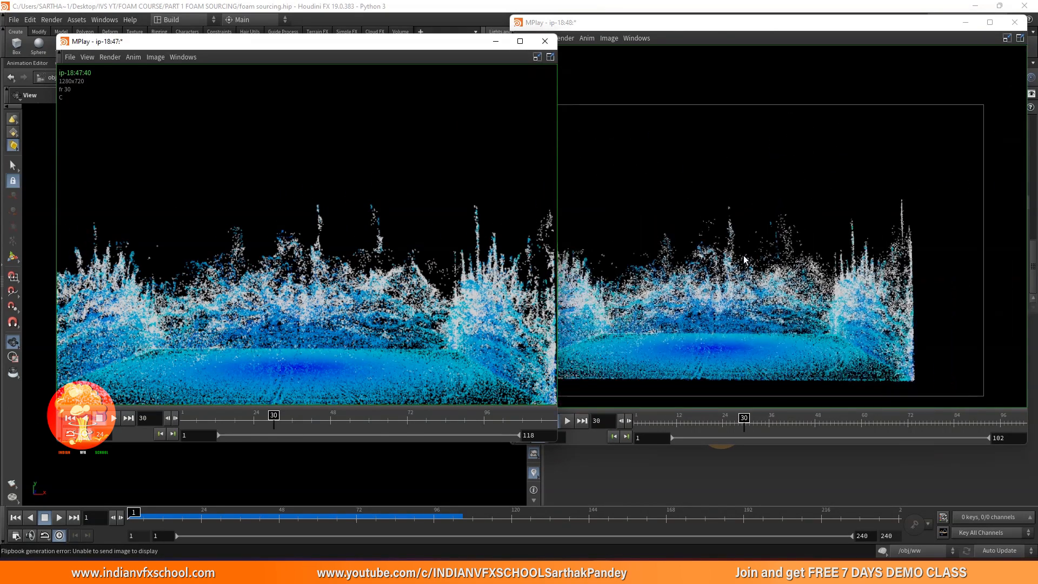
# Step: Play the new flipbook and scrub the earlier one to frame 62 to compare the foam motion
pyautogui.click(729, 239)
pyautogui.click(568, 421)
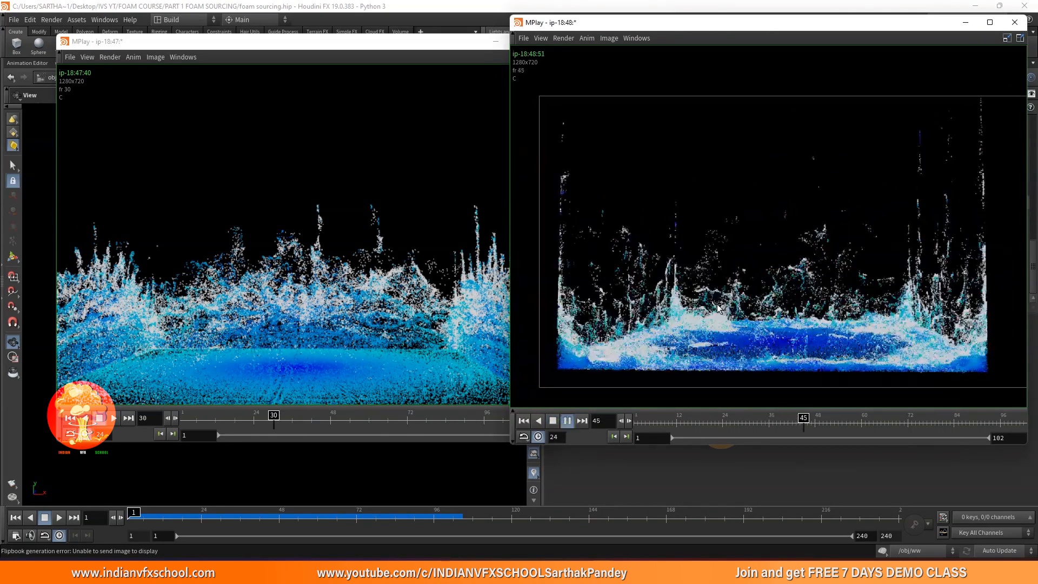
pyautogui.moveTo(780, 299); pyautogui.dragTo(758, 299, button='middle')
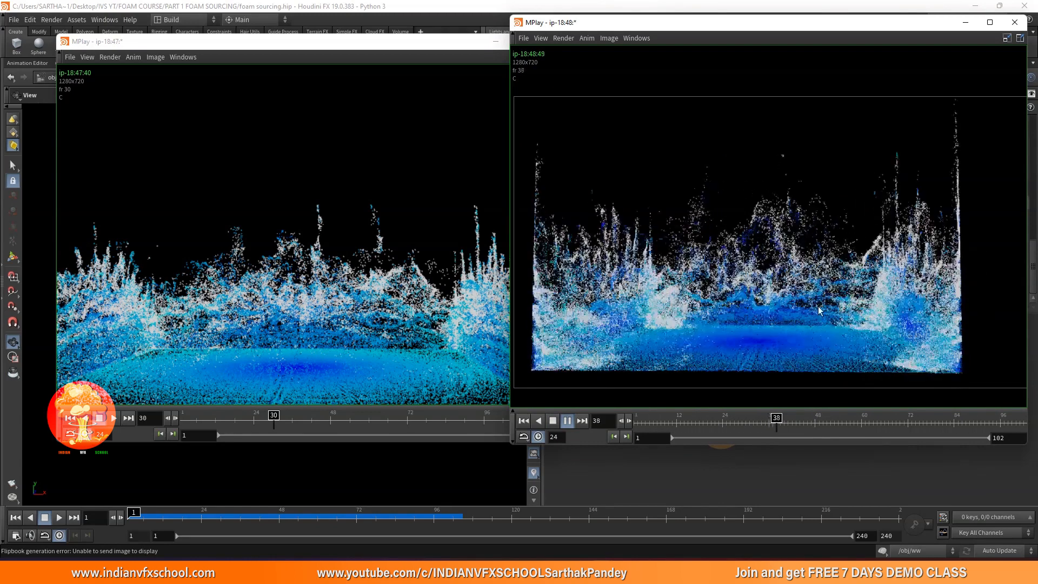
pyautogui.moveTo(183, 421); pyautogui.dragTo(375, 426)
# Step: Close both flipbooks and revert the foam adhesion's Off Velocity Angle to its default
pyautogui.moveTo(751, 26); pyautogui.dragTo(384, 108)
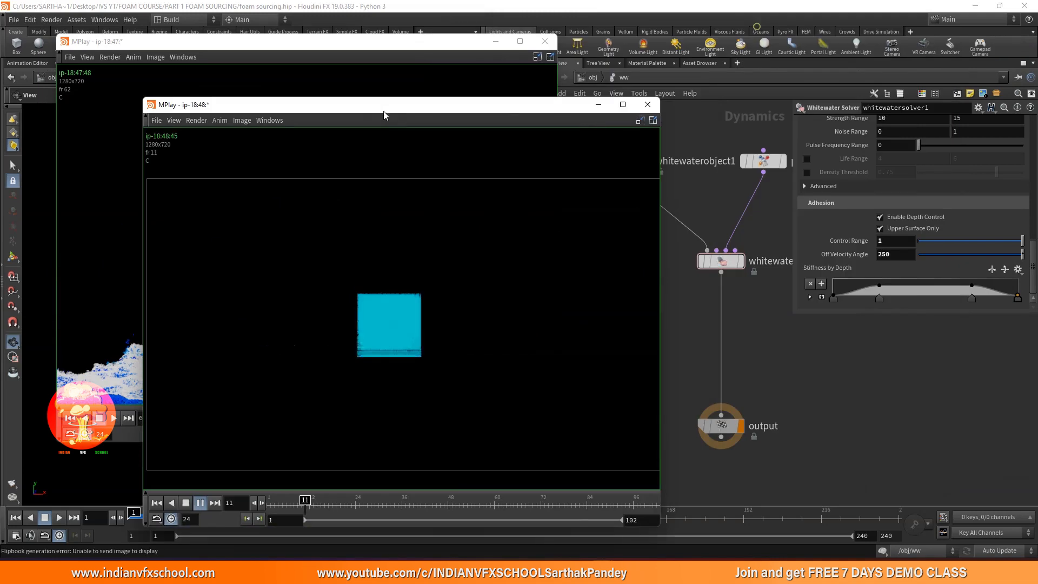
pyautogui.click(647, 106)
pyautogui.click(545, 41)
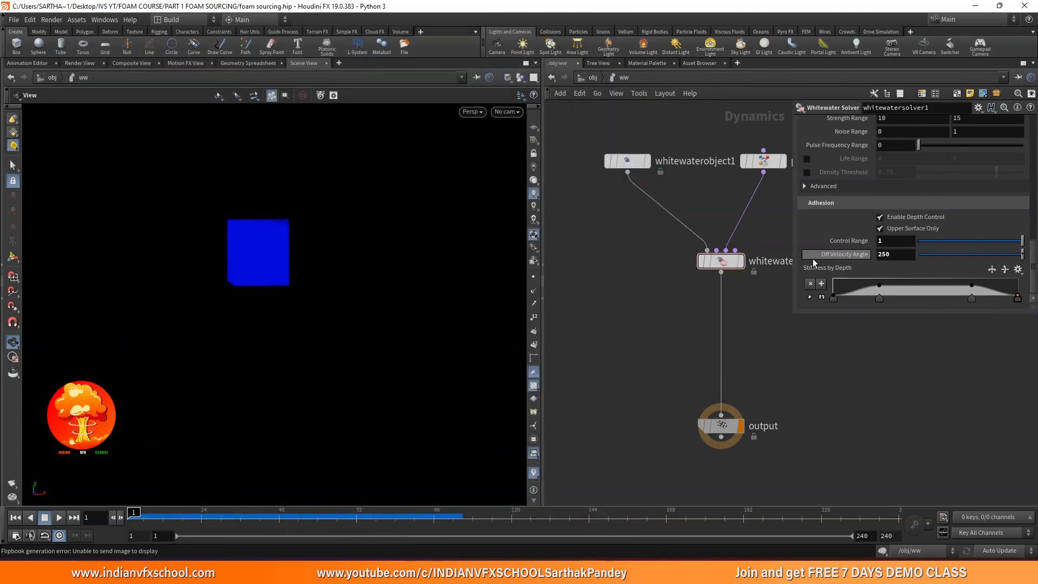
pyautogui.moveTo(863, 261)
pyautogui.click(902, 256)
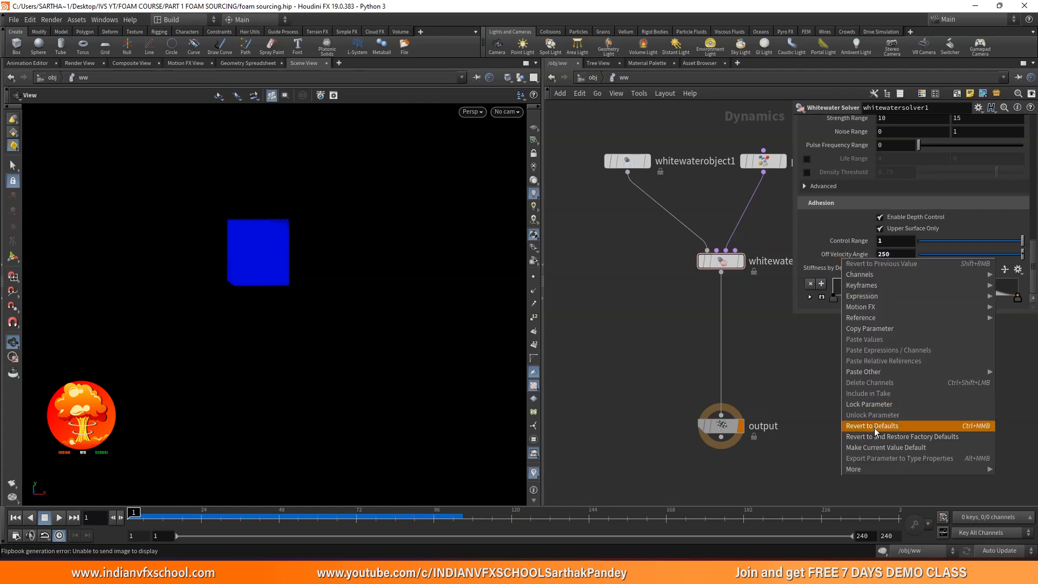
pyautogui.click(873, 426)
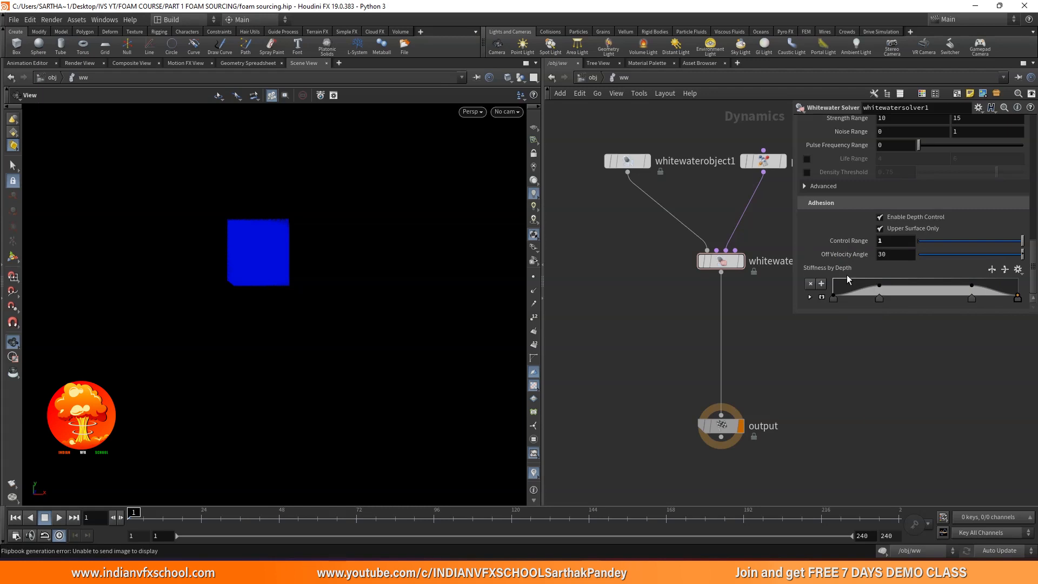
# Step: Review the whitewater solver's Limits and Forces parameters and the foam's erosion, repellant and adhesion settings
pyautogui.scroll(-10, 840, 225)
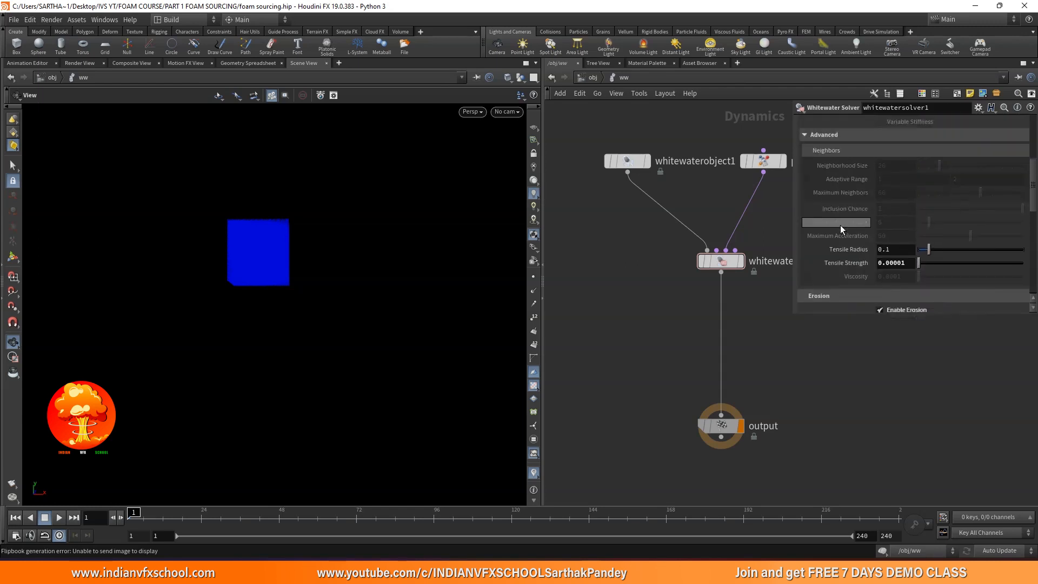
pyautogui.scroll(3, 841, 216)
pyautogui.click(838, 137)
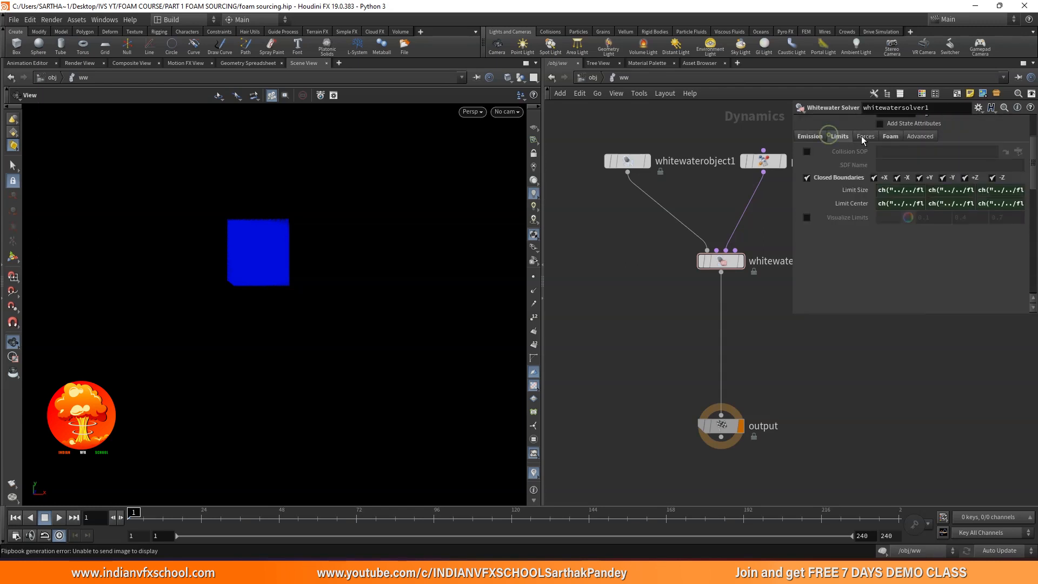
pyautogui.click(863, 136)
pyautogui.scroll(3, 823, 235)
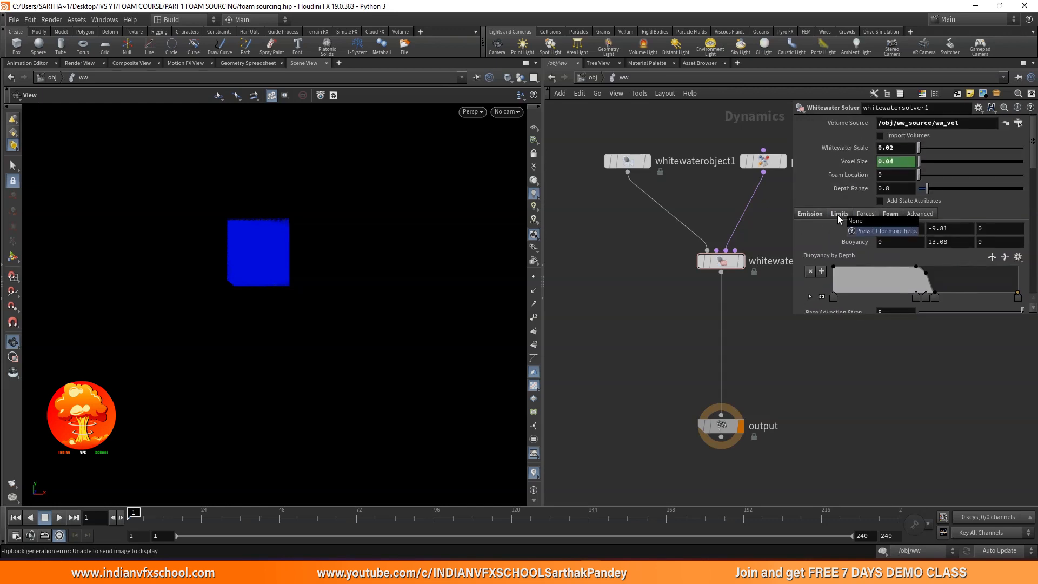
pyautogui.click(890, 214)
pyautogui.scroll(-3, 823, 226)
pyautogui.scroll(-6, 823, 226)
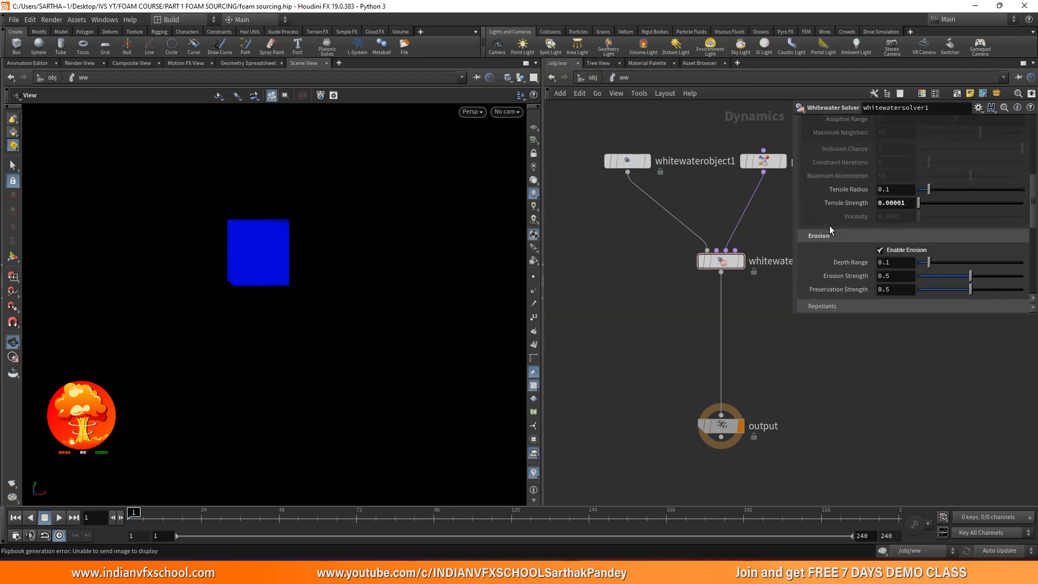
pyautogui.scroll(-3, 854, 264)
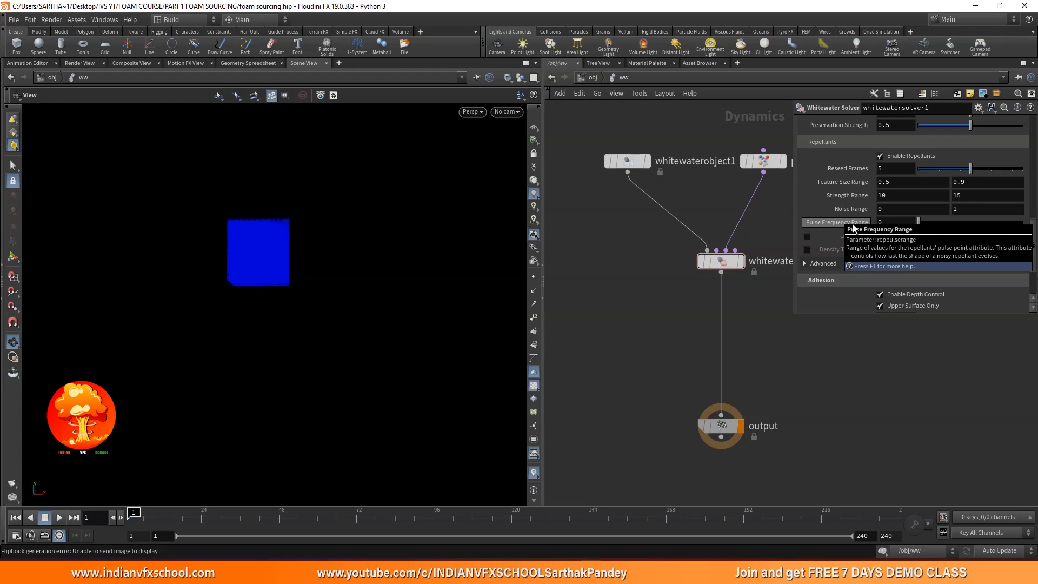
pyautogui.moveTo(334, 252); pyautogui.dragTo(349, 219)
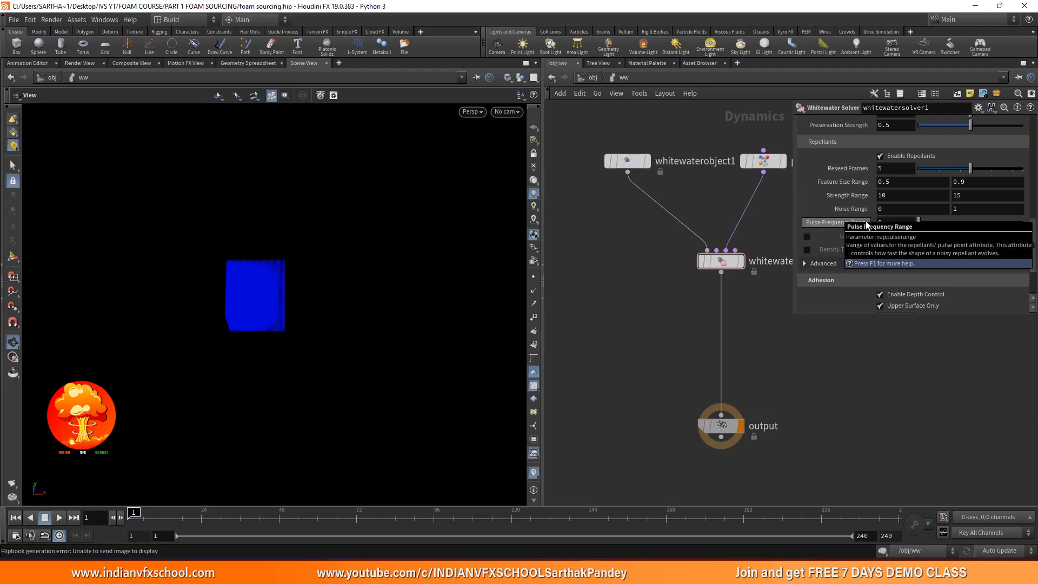
pyautogui.moveTo(635, 276); pyautogui.dragTo(610, 266, button='middle')
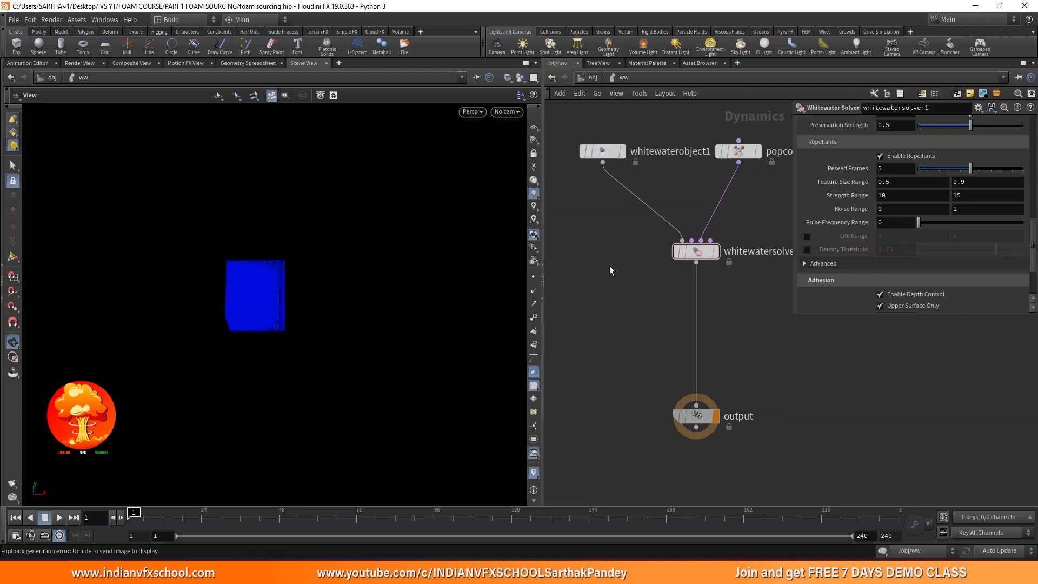